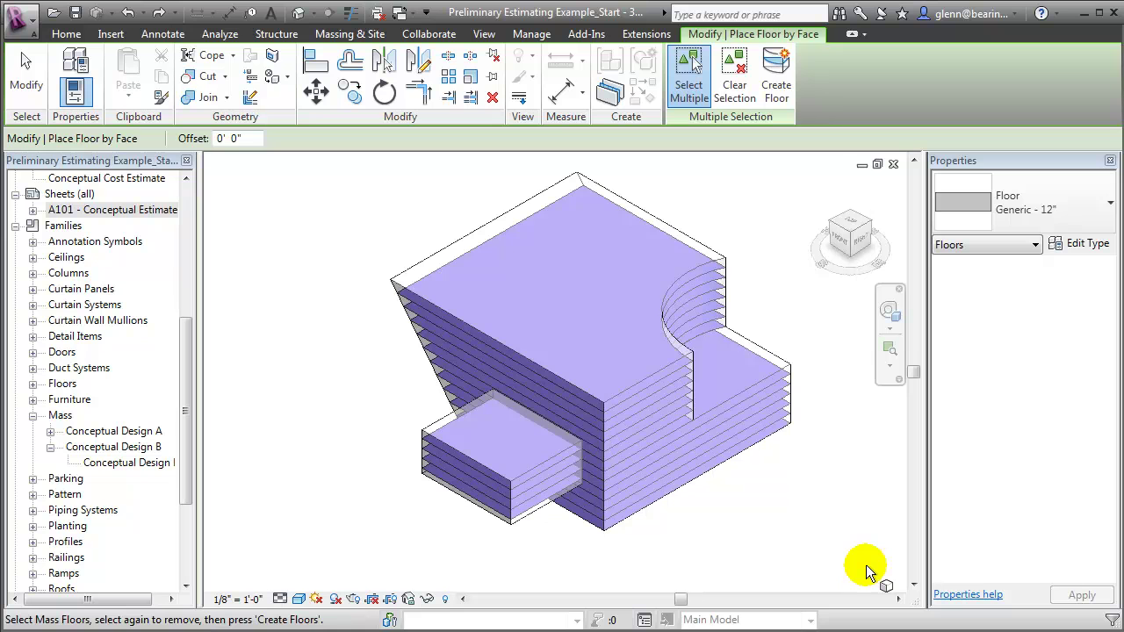
# Create floors by face on all mass floors of the building mass using the 3" LW Concrete on 2" Metal Deck type
pyautogui.click(342, 34)
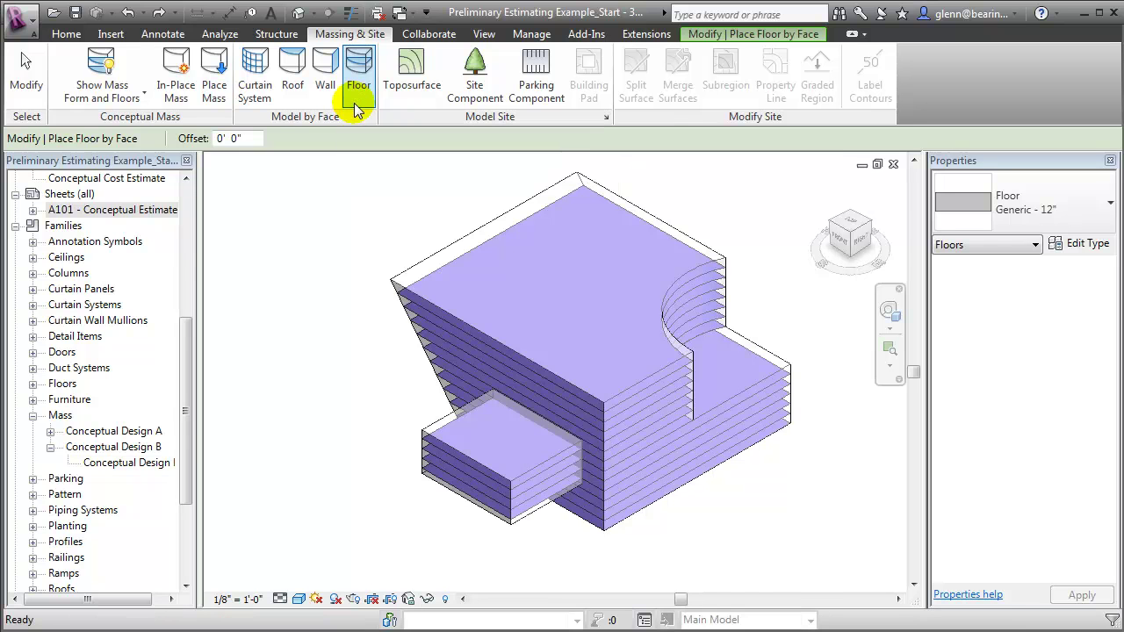
pyautogui.click(359, 72)
pyautogui.click(360, 77)
pyautogui.moveTo(343, 176); pyautogui.dragTo(795, 549)
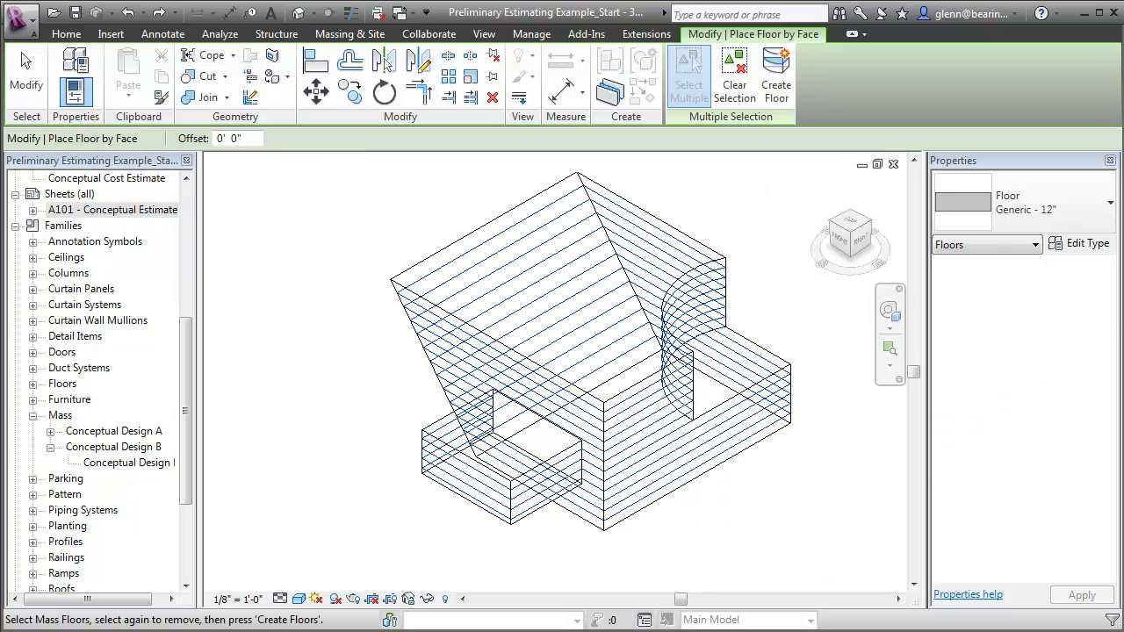
pyautogui.click(1098, 211)
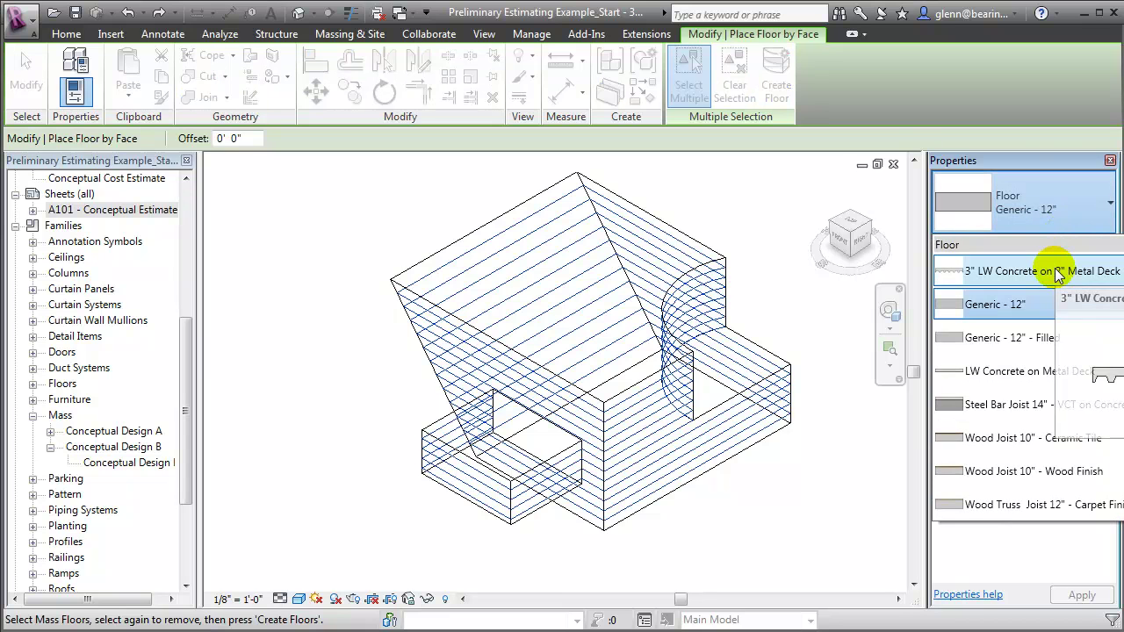
pyautogui.click(1059, 274)
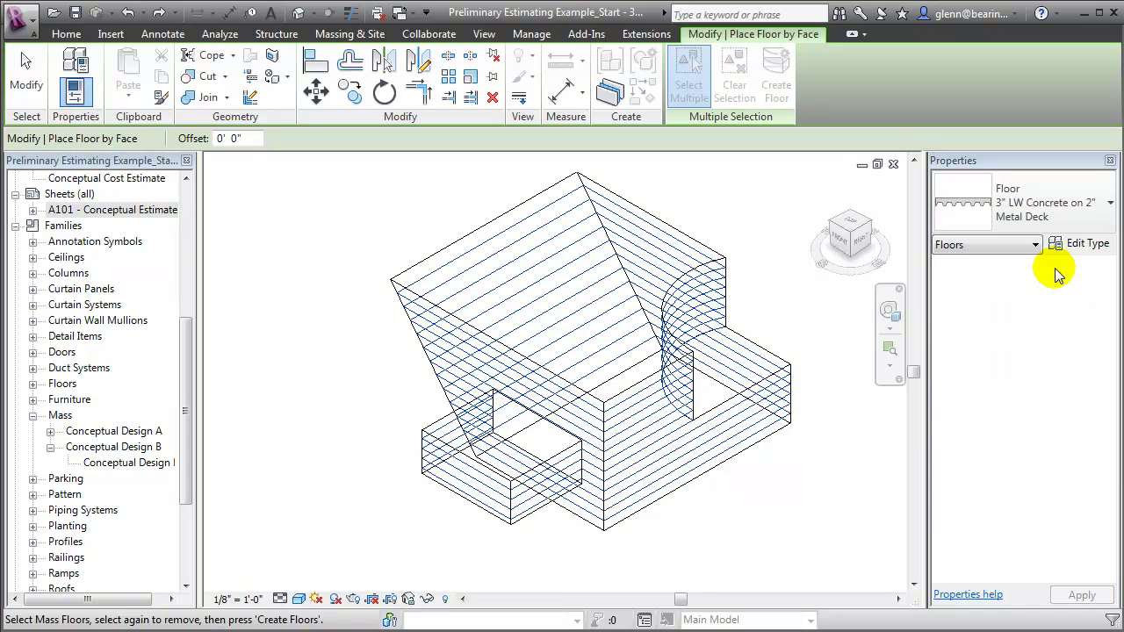
pyautogui.click(778, 79)
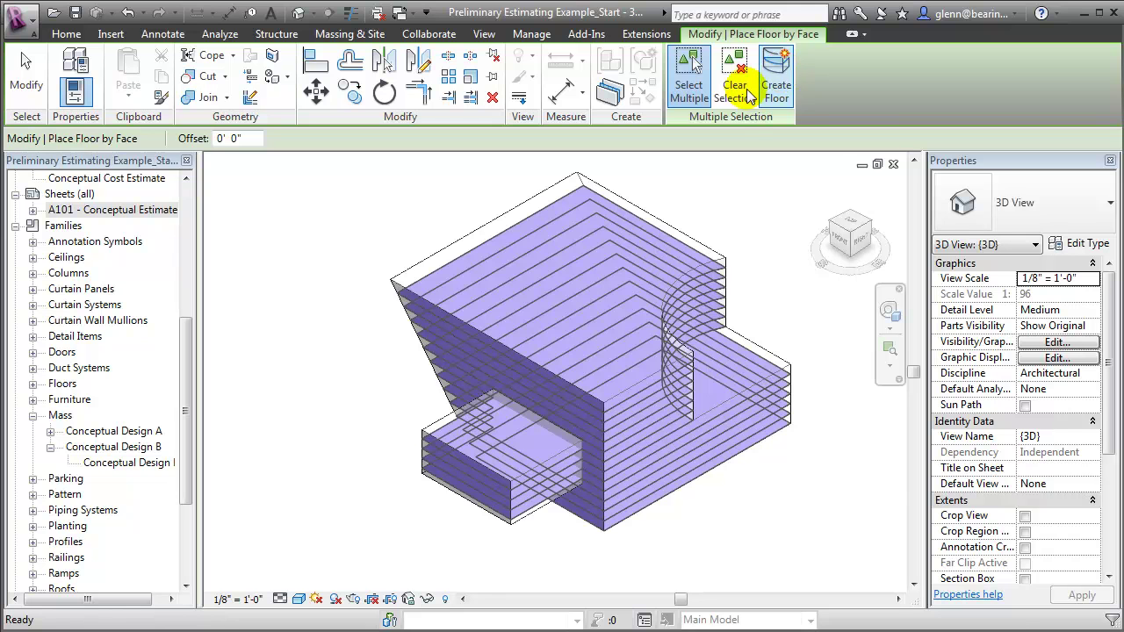
pyautogui.press('Escape')
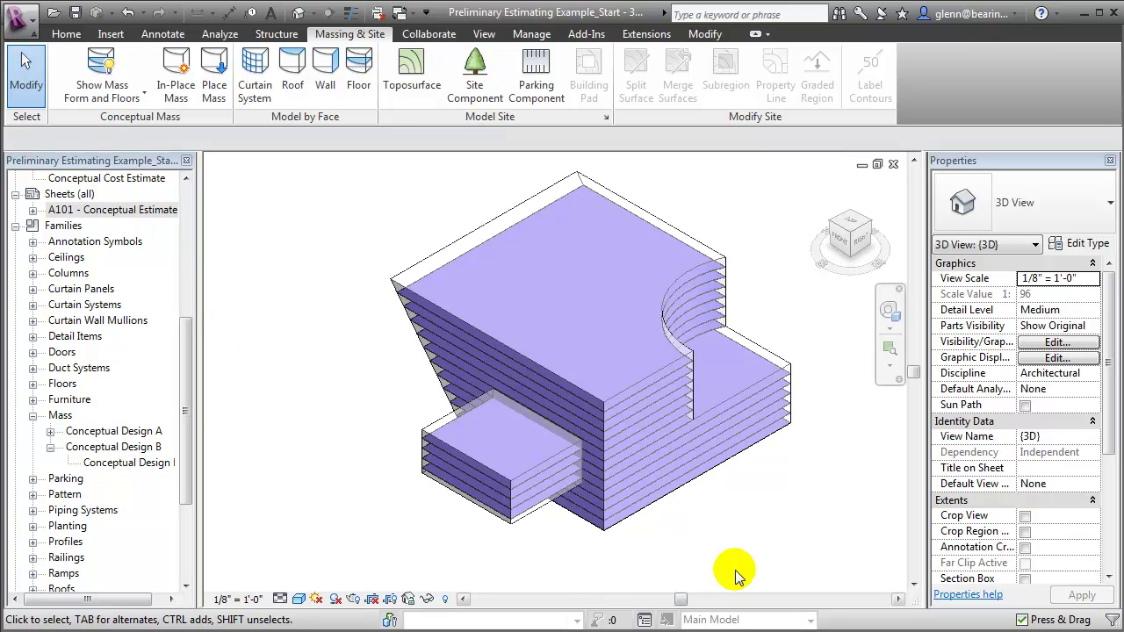
# Change the floor type of the Level 1 slab to Generic - 12"
pyautogui.click(724, 474)
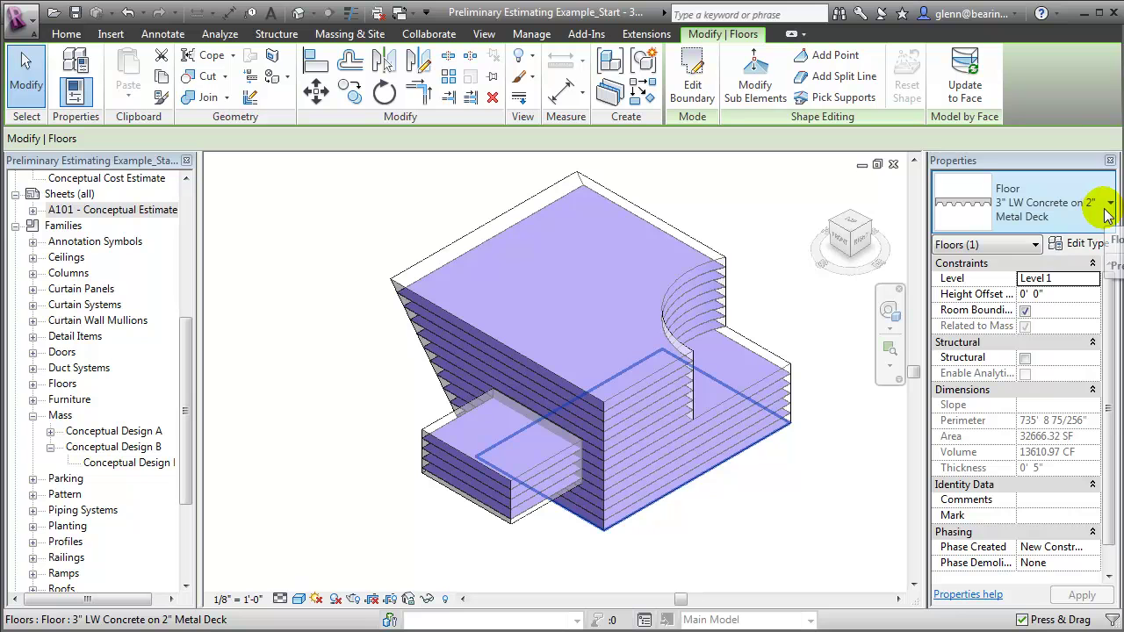
pyautogui.click(1108, 211)
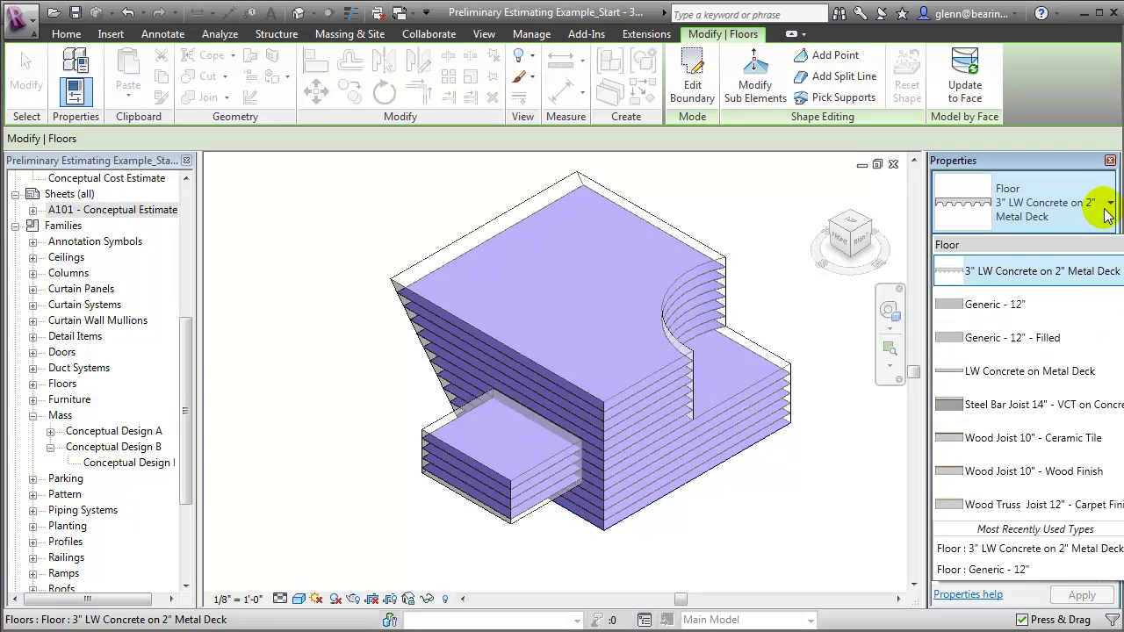
pyautogui.click(1059, 309)
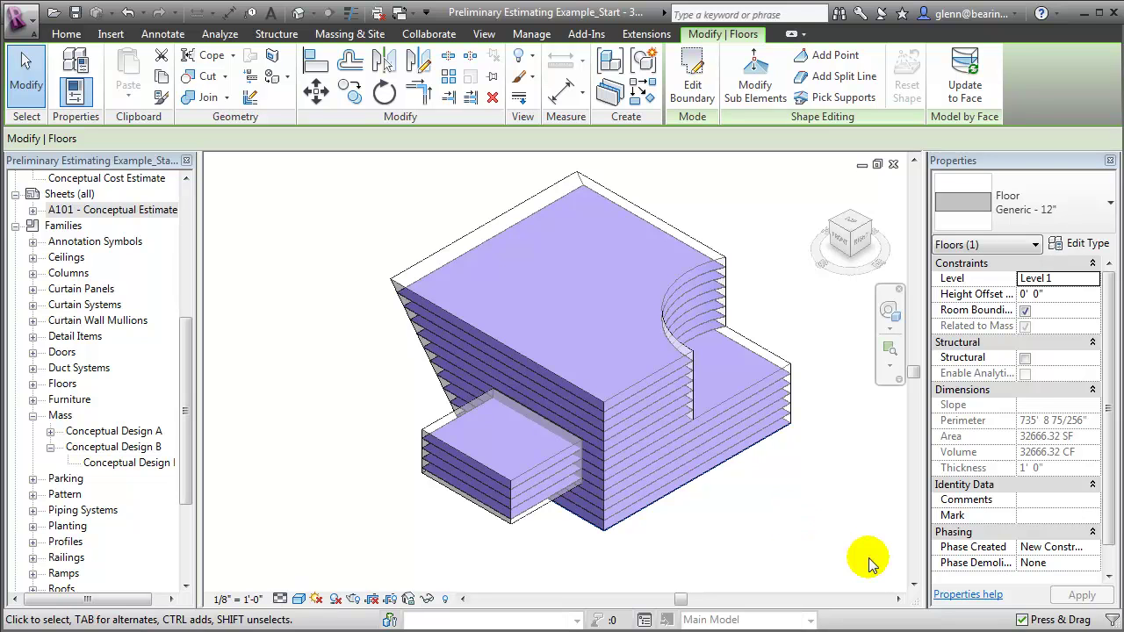
# Create roofs by face on the mass's three top faces using the Steel Truss - Insulation on Metal Deck - EPDM type
pyautogui.click(337, 37)
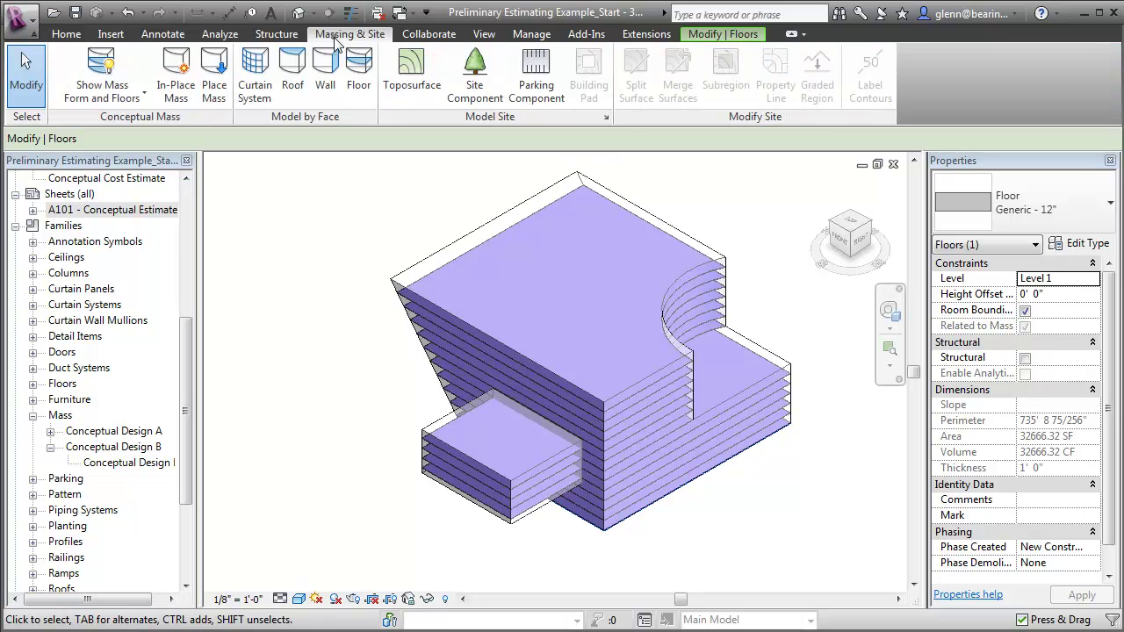
pyautogui.click(294, 72)
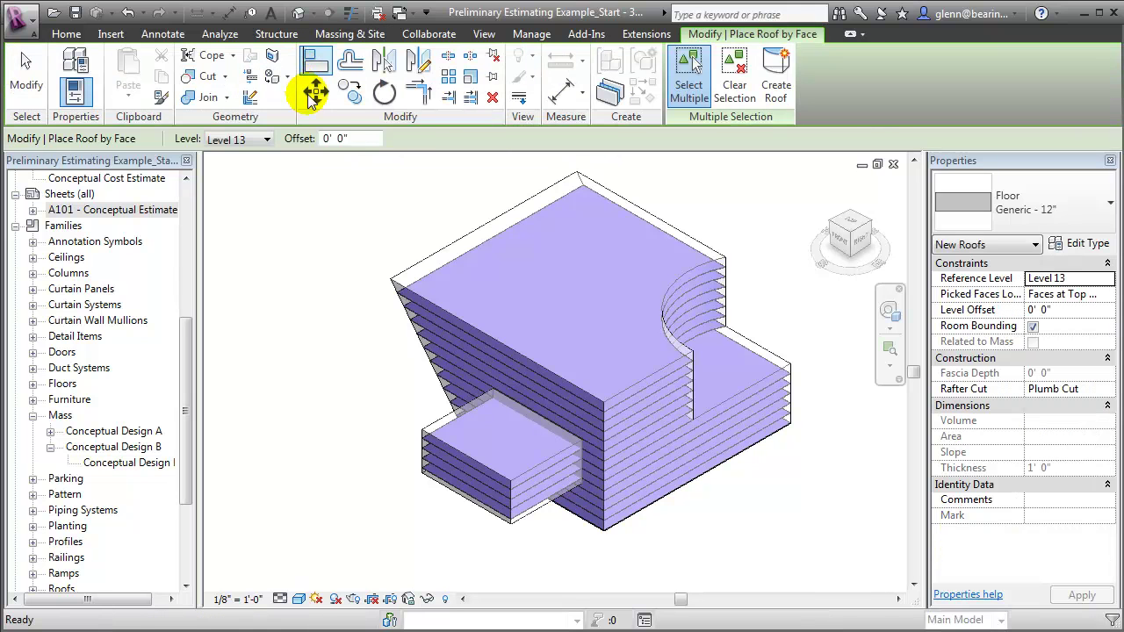
pyautogui.click(456, 237)
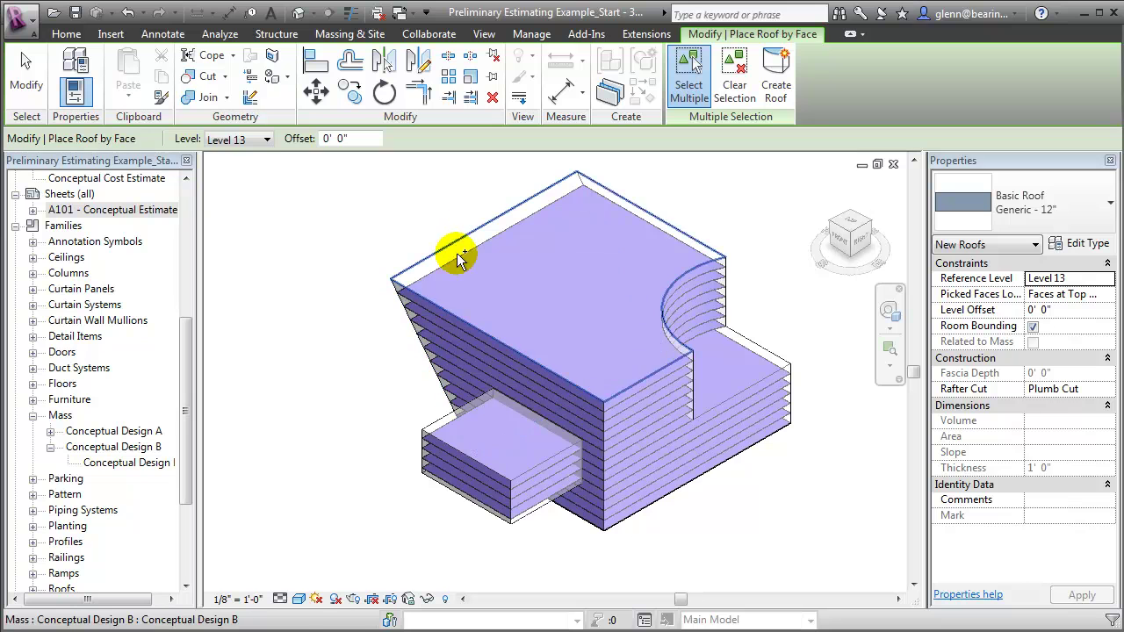
pyautogui.click(448, 309)
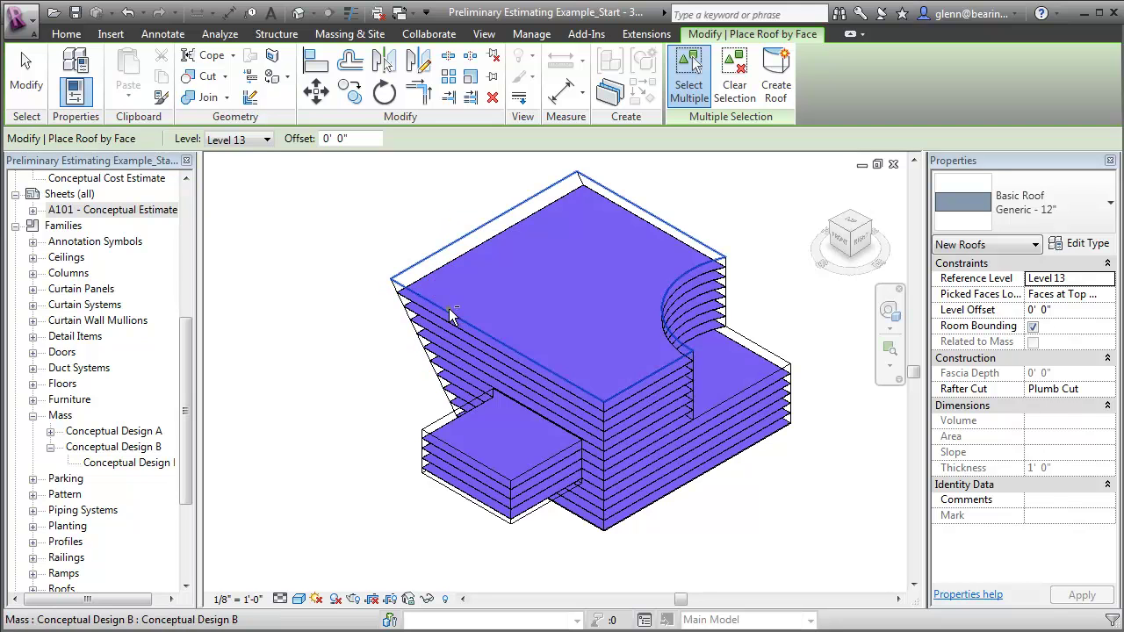
pyautogui.click(442, 420)
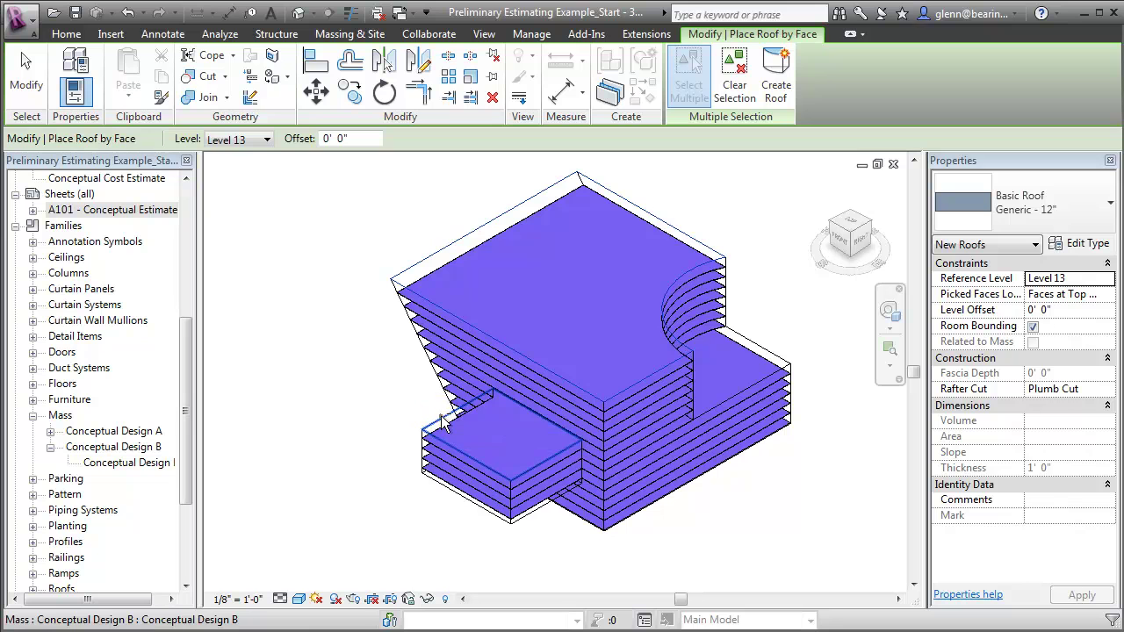
pyautogui.click(771, 350)
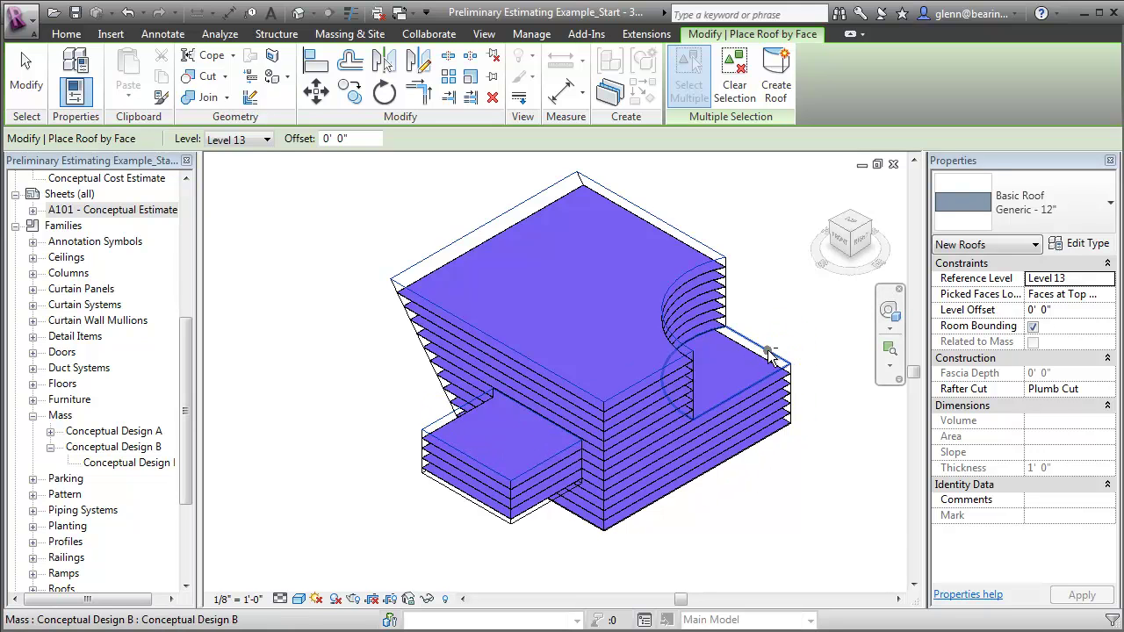
pyautogui.click(1106, 213)
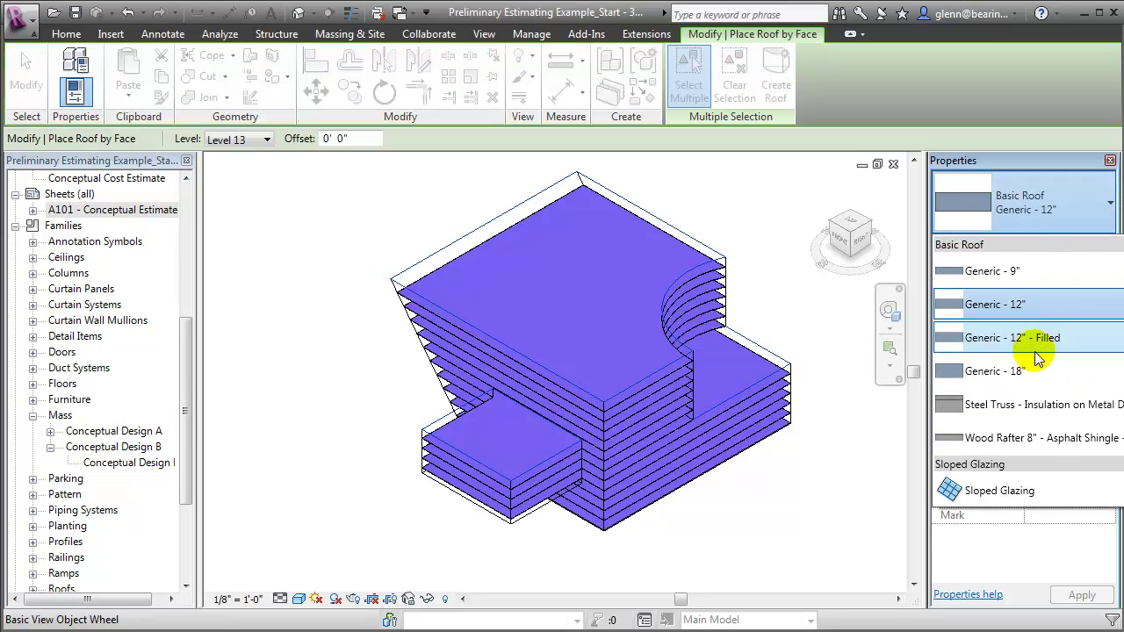
pyautogui.click(1038, 412)
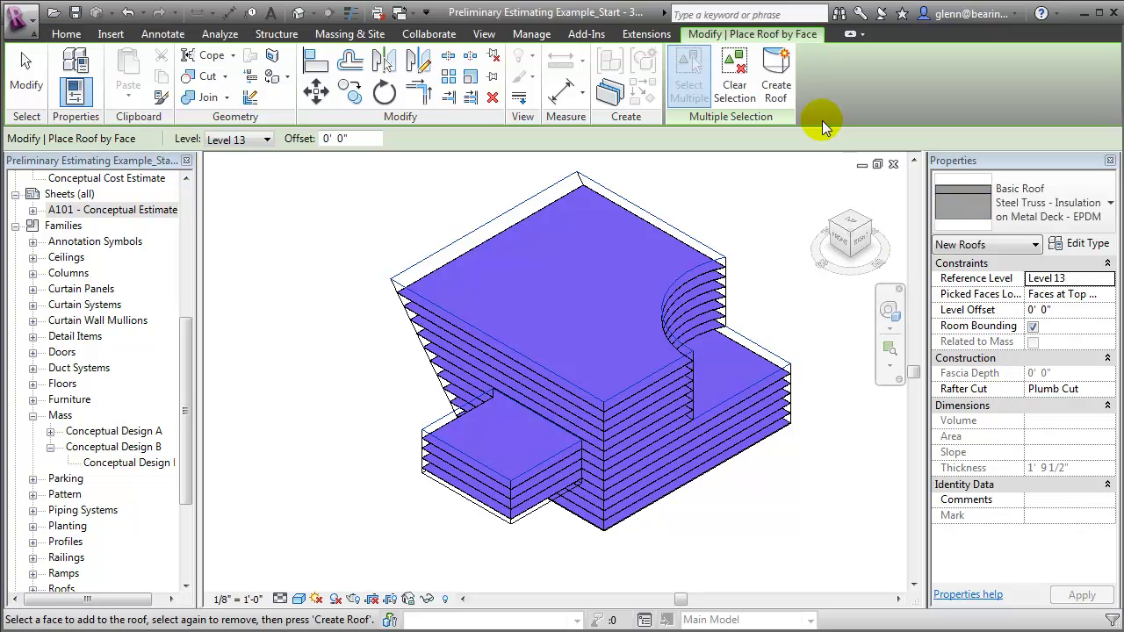
pyautogui.click(788, 72)
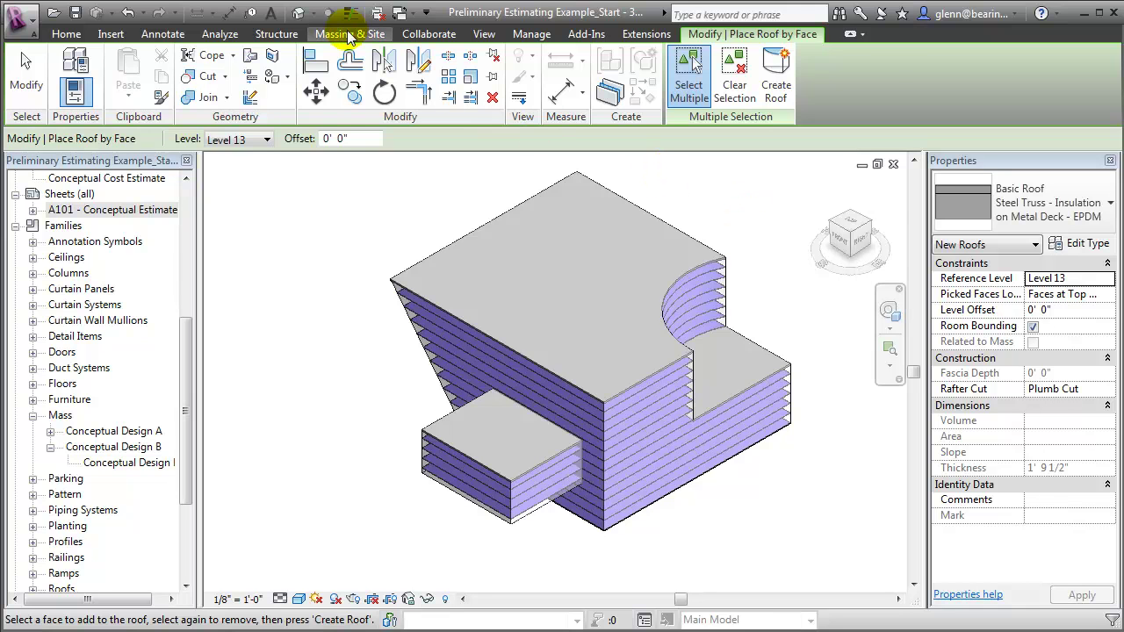
# Place Exterior - EIFS on Mtl. Stud walls by face on the front and back faces of the main mass
pyautogui.click(348, 34)
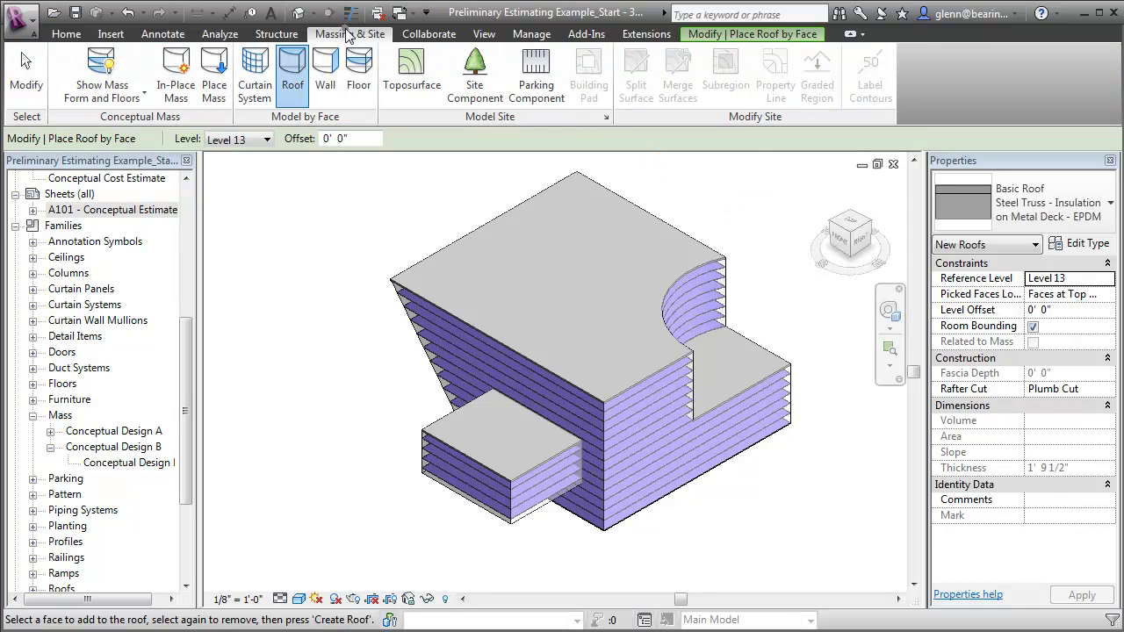
pyautogui.click(324, 87)
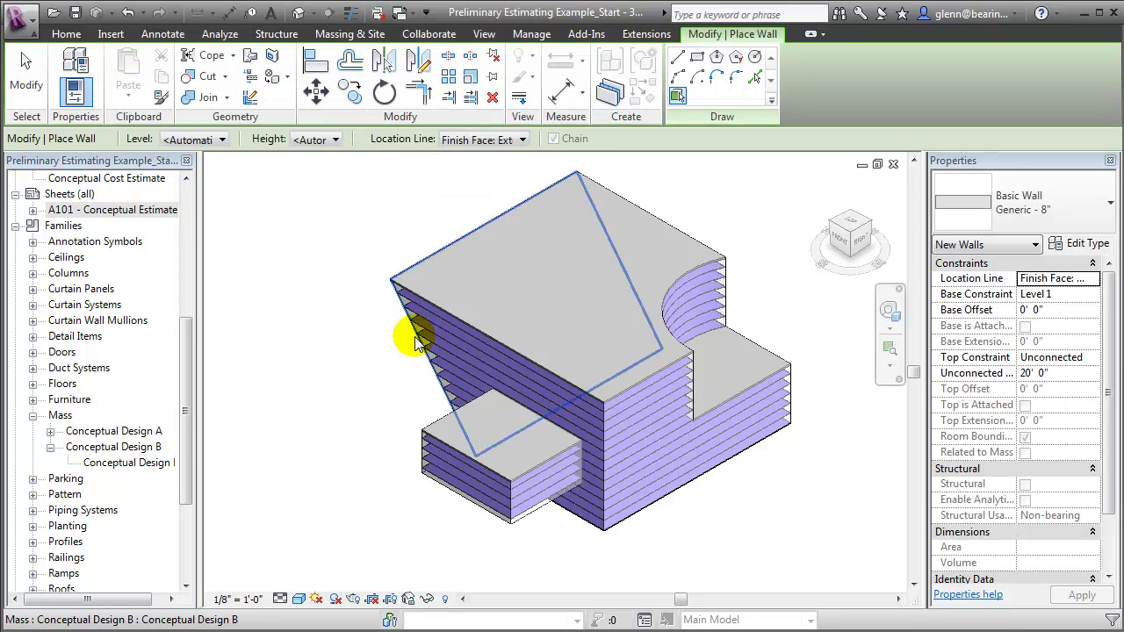
pyautogui.click(1023, 202)
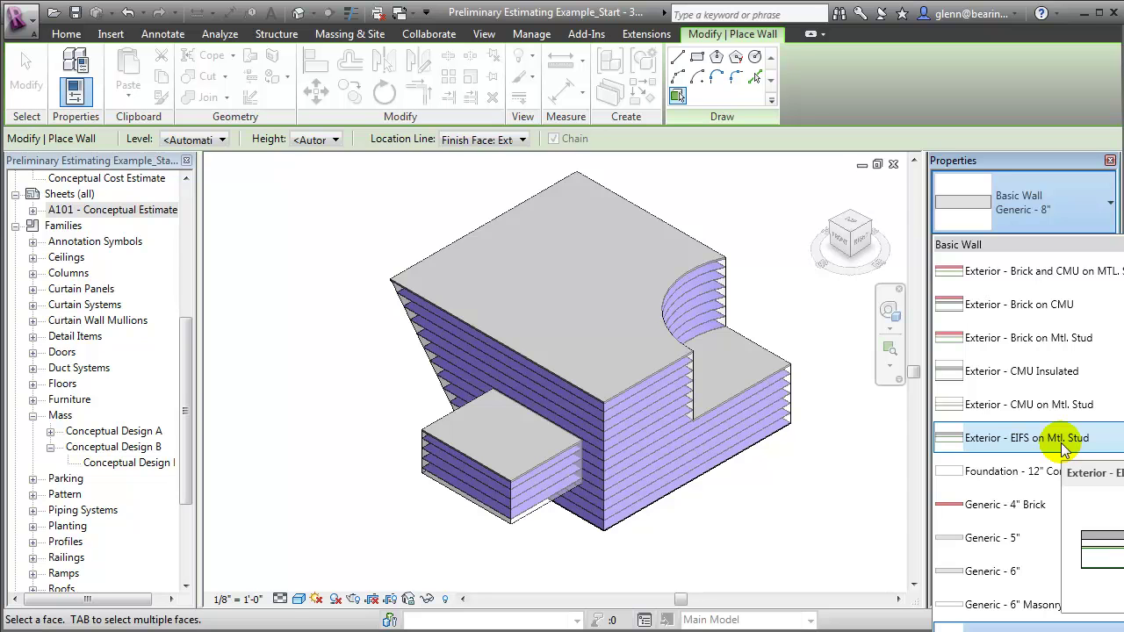
pyautogui.click(1064, 448)
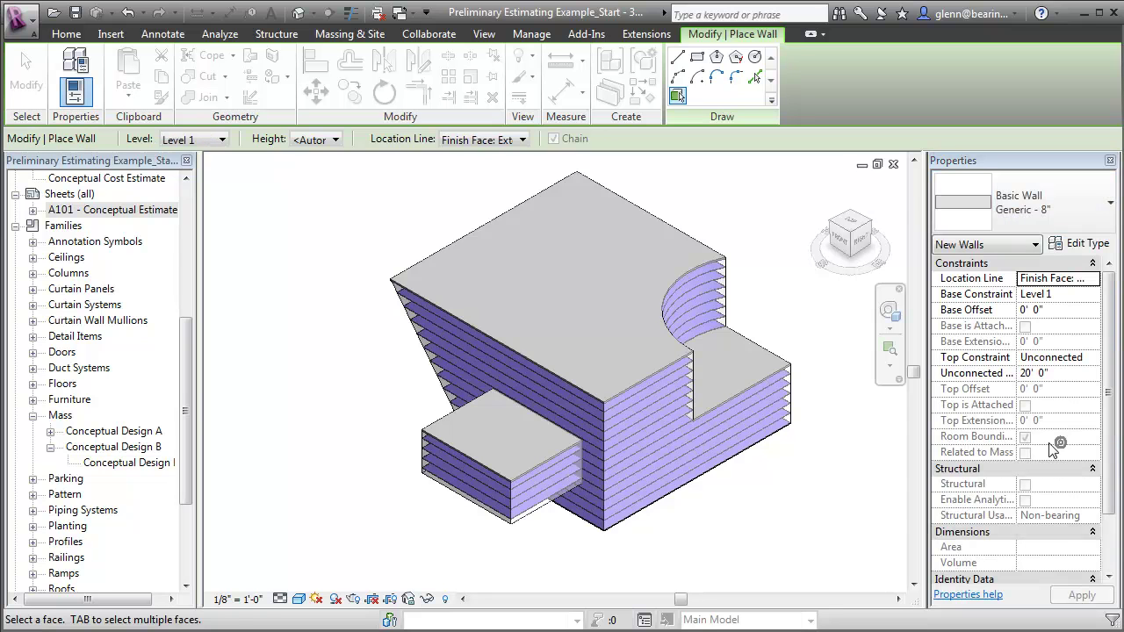
pyautogui.click(437, 376)
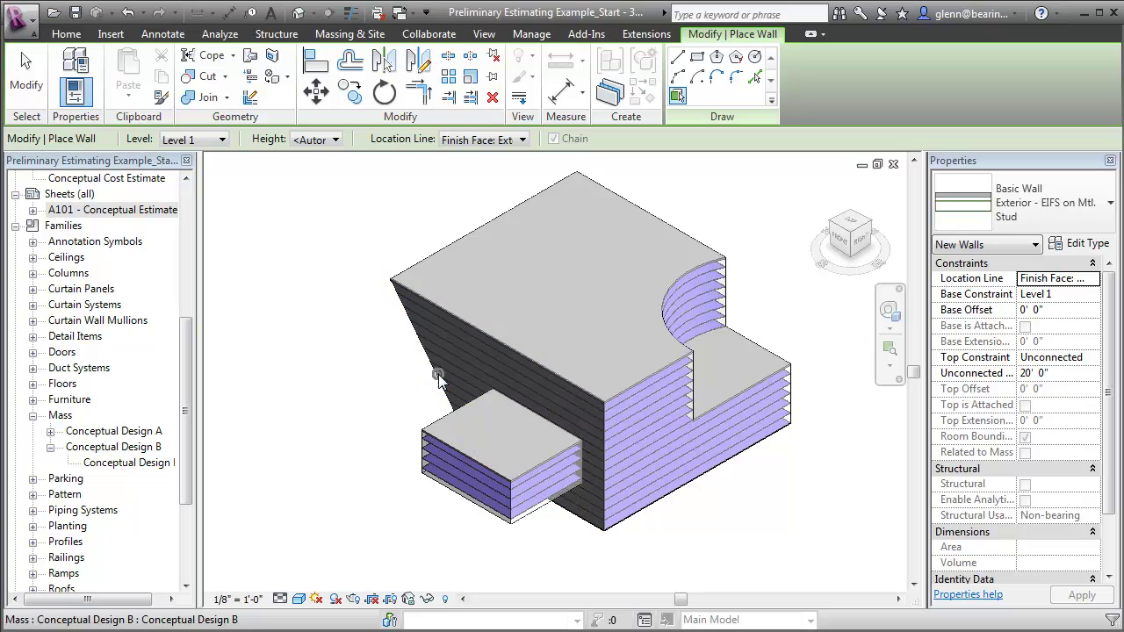
pyautogui.click(874, 228)
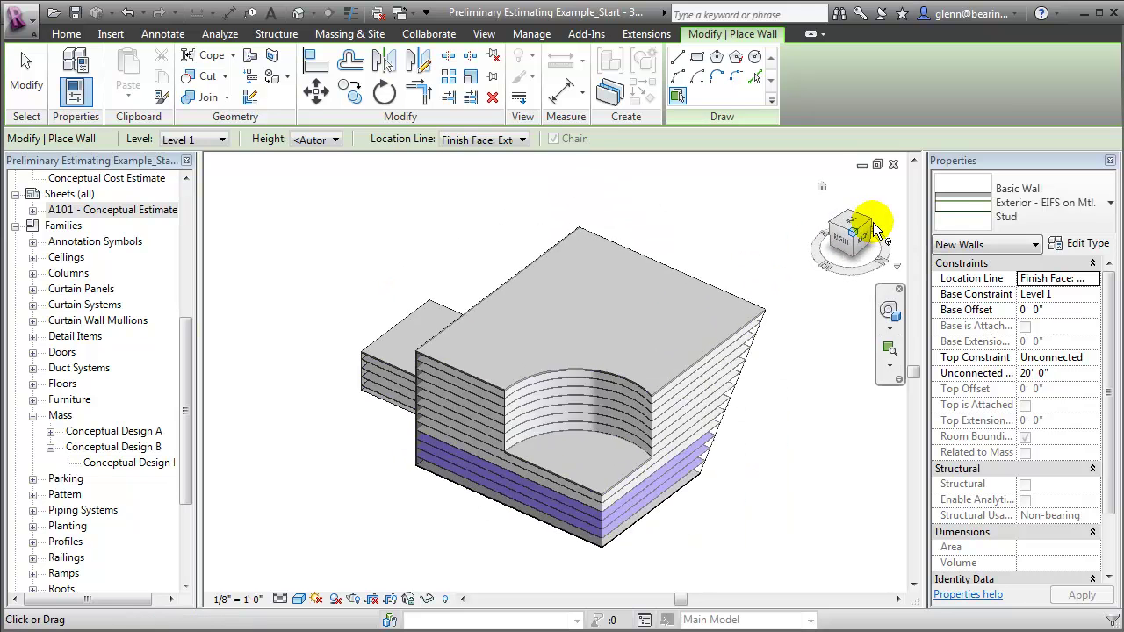
pyautogui.click(733, 393)
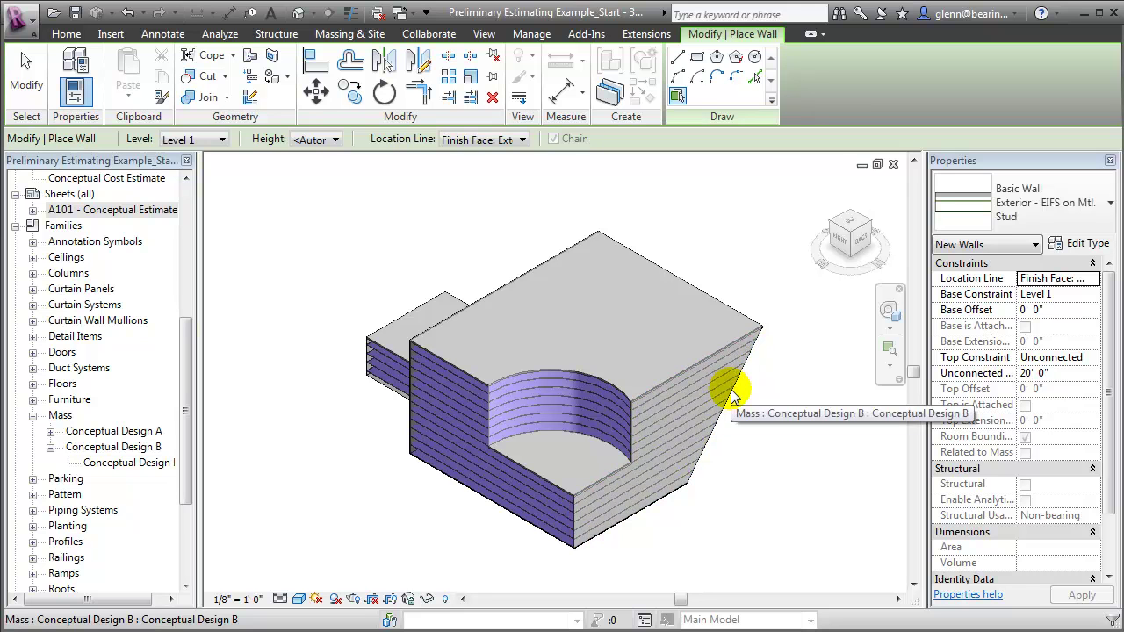
# Create a 5' x 10' curtain system by face on the curved recess, the right side and the wing of the mass
pyautogui.click(341, 37)
pyautogui.click(256, 79)
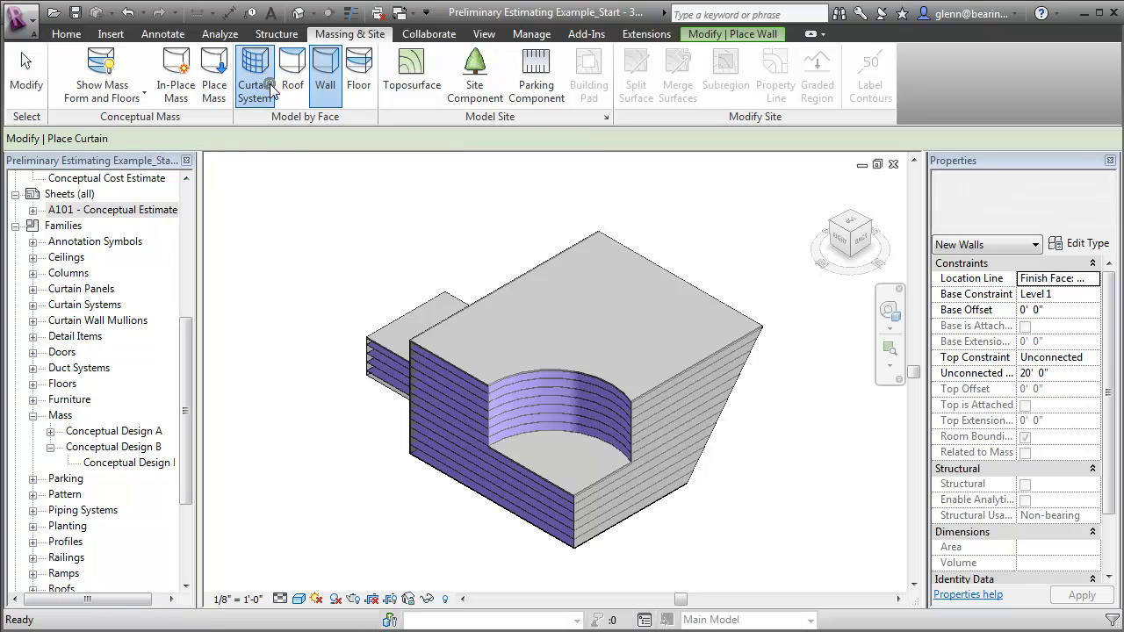
pyautogui.click(549, 371)
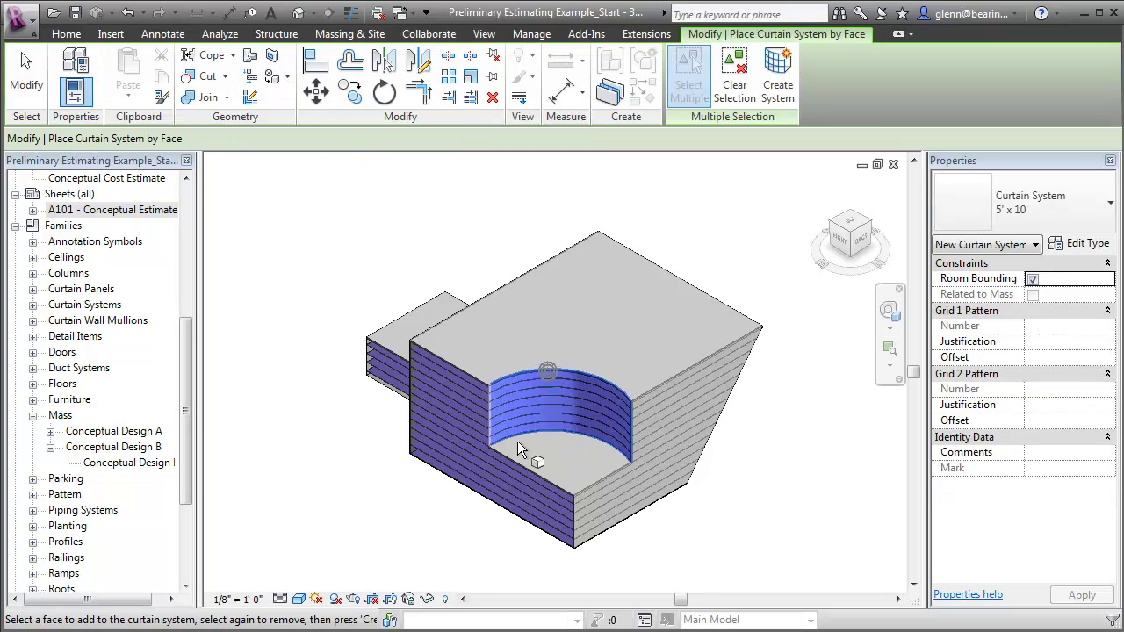
pyautogui.click(491, 506)
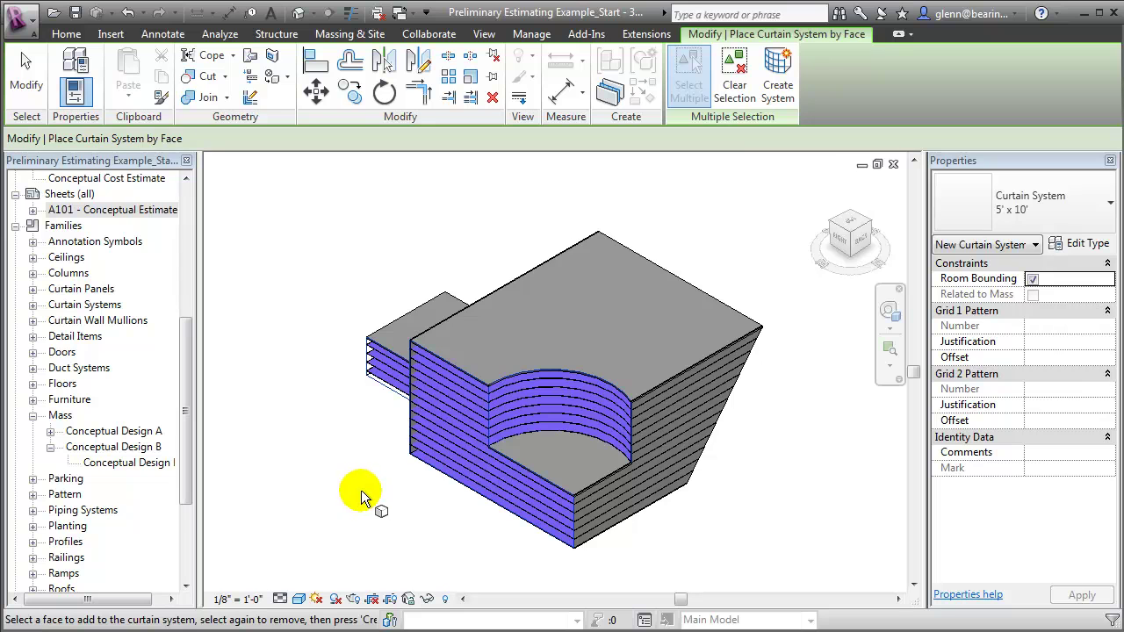
pyautogui.click(775, 91)
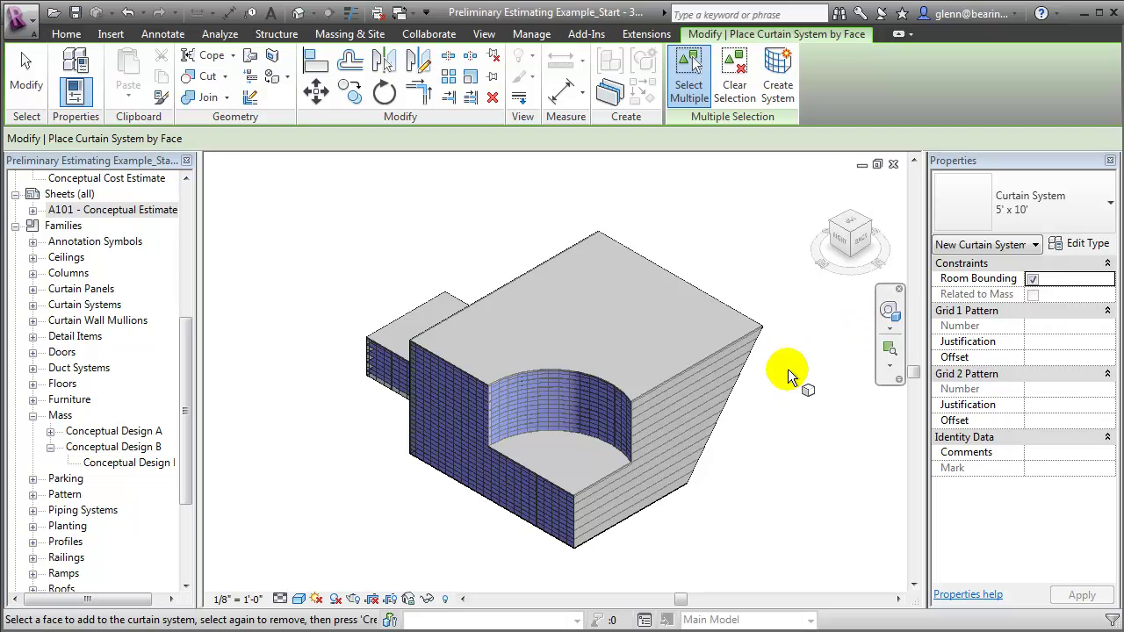
# Duplicate the 5' x 10' curtain system type and name the copy 10' x 5'
pyautogui.scroll(2, 431, 518)
pyautogui.scroll(2, 431, 518)
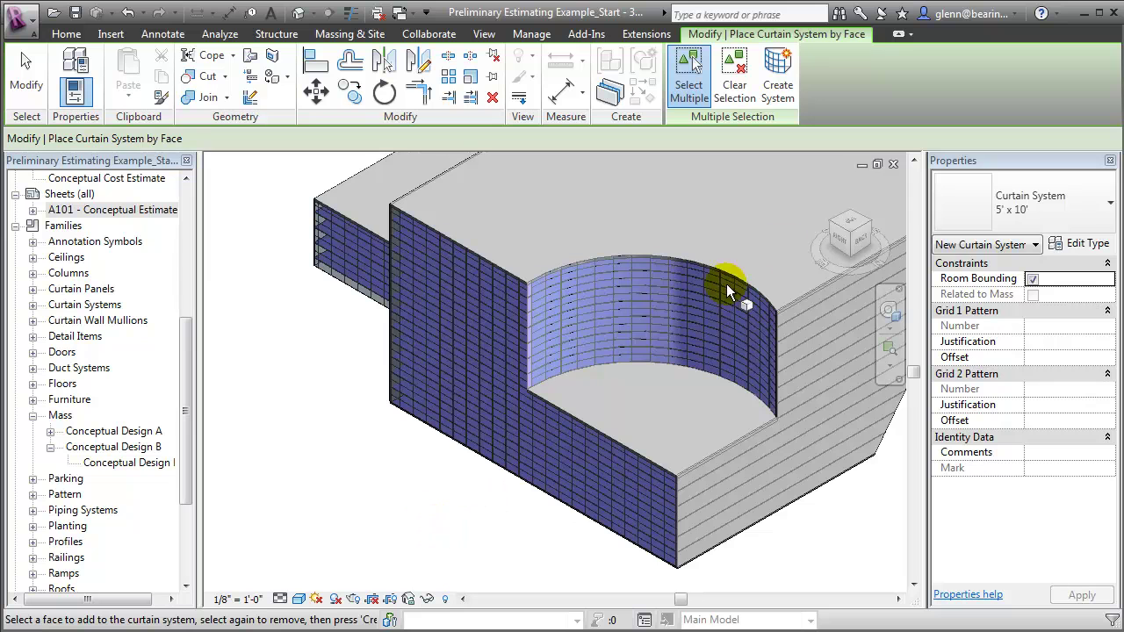
pyautogui.click(1089, 244)
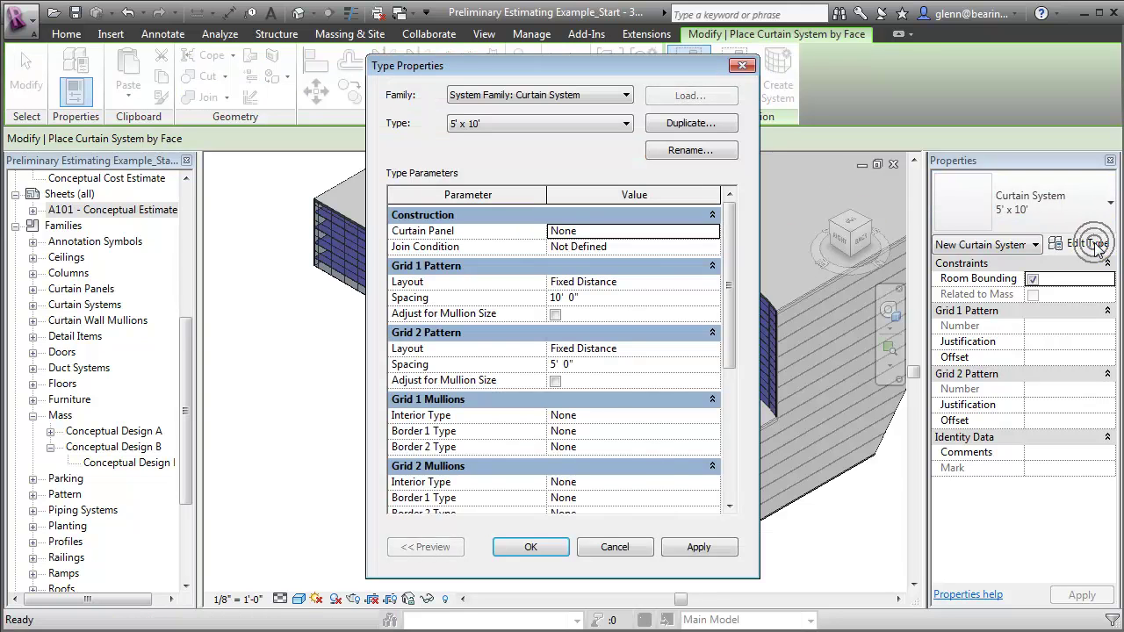
pyautogui.click(713, 123)
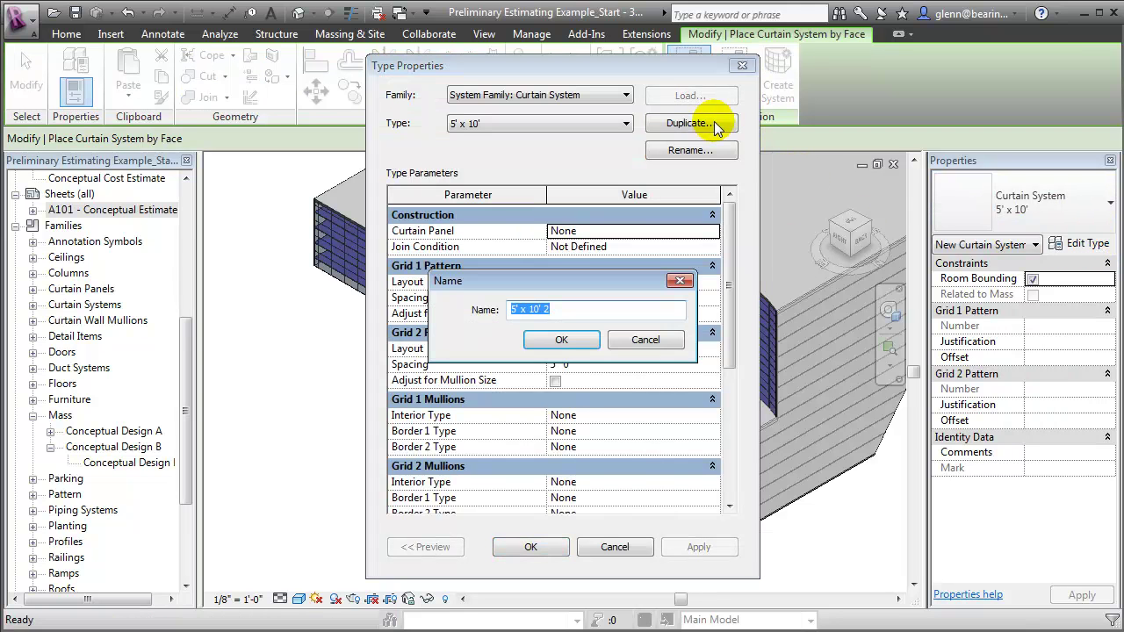
pyautogui.write('10')
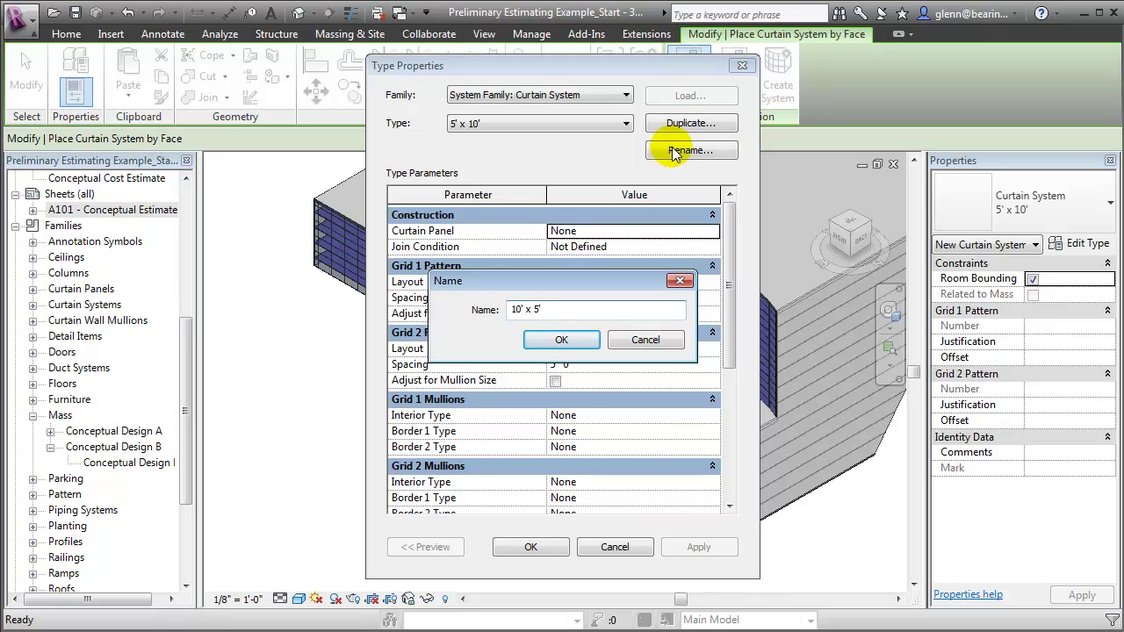
pyautogui.click(554, 340)
# Set the 10' x 5' type's Grid 1 spacing to 5' and its Grid 2 spacing to 10'
pyautogui.click(615, 298)
pyautogui.write('5')
pyautogui.click(609, 365)
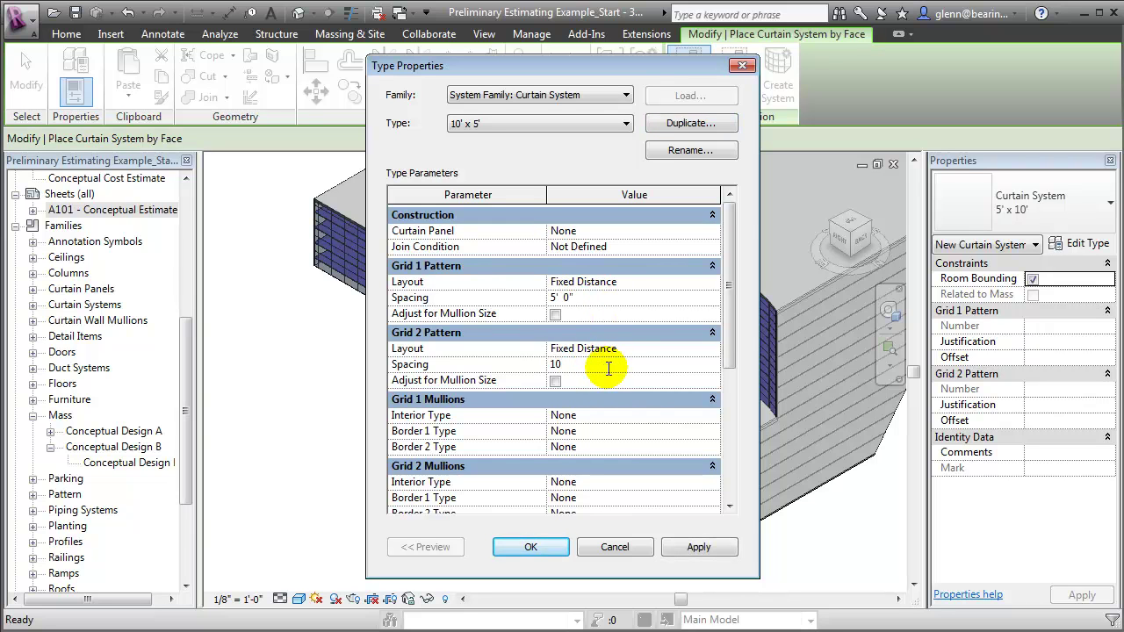
pyautogui.click(530, 546)
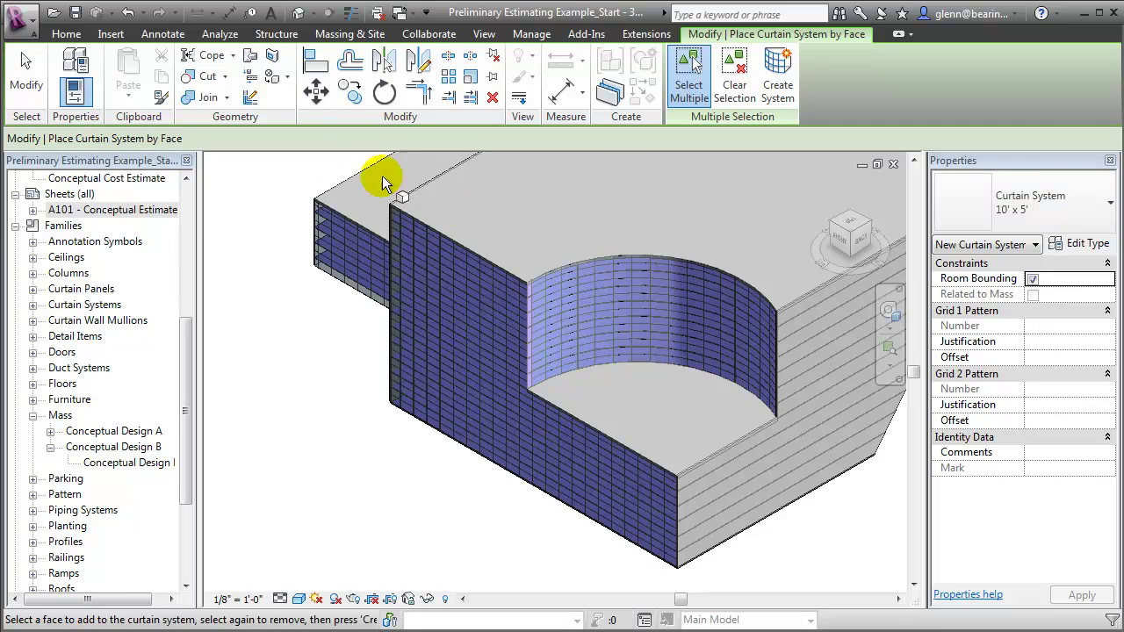
# Change the placed 5' x 10' curtain system on the mass to the 10' x 5' type
pyautogui.click(25, 70)
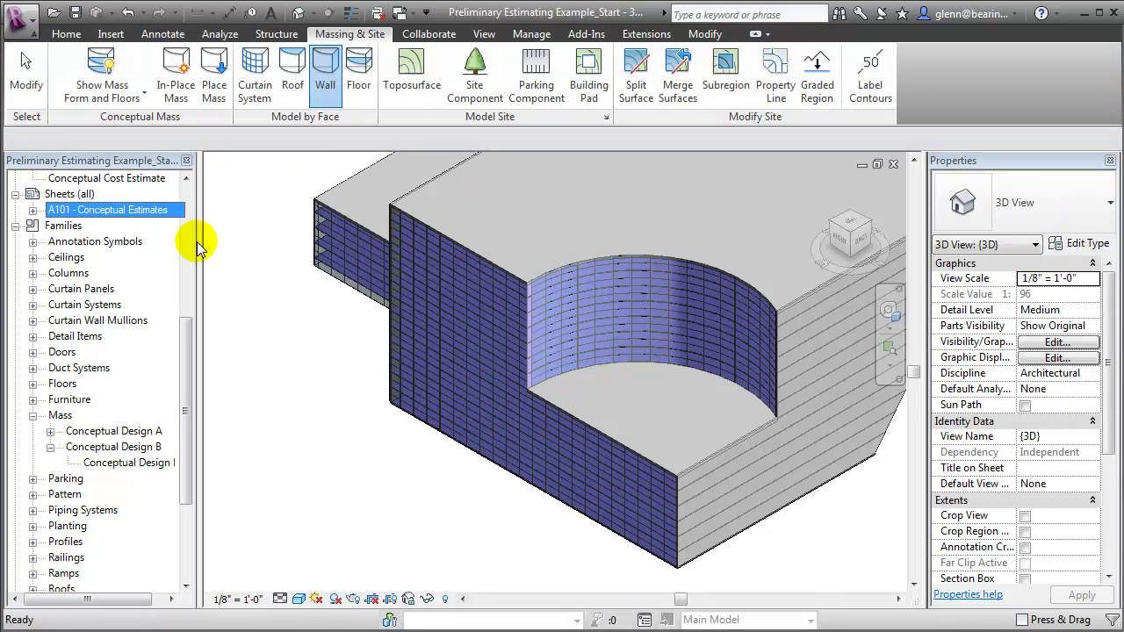
pyautogui.click(340, 290)
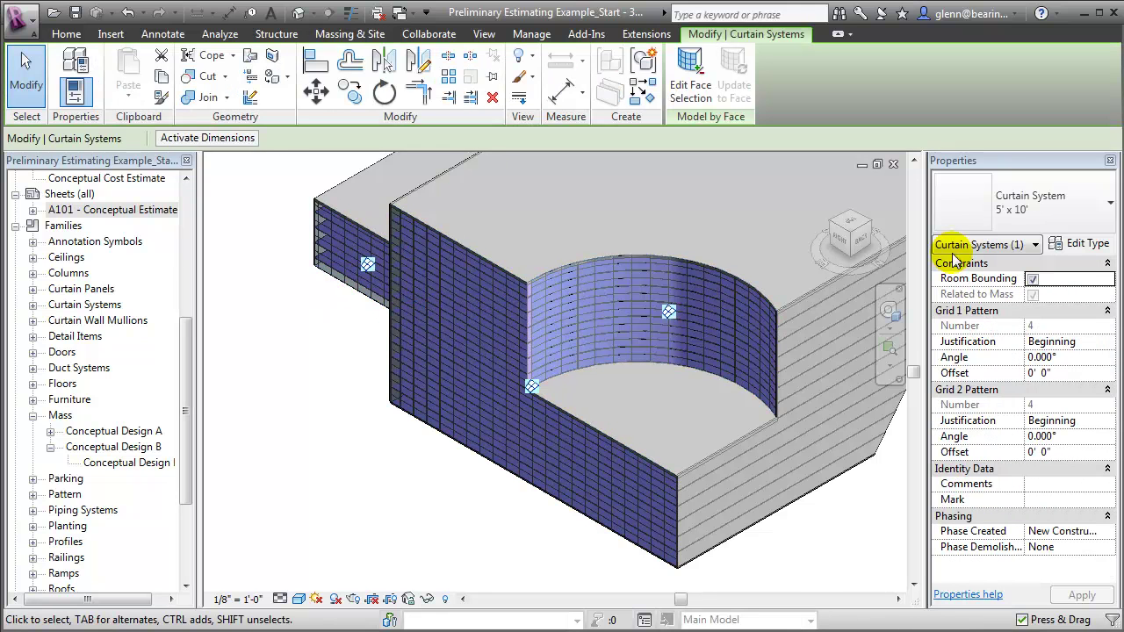
pyautogui.click(1062, 205)
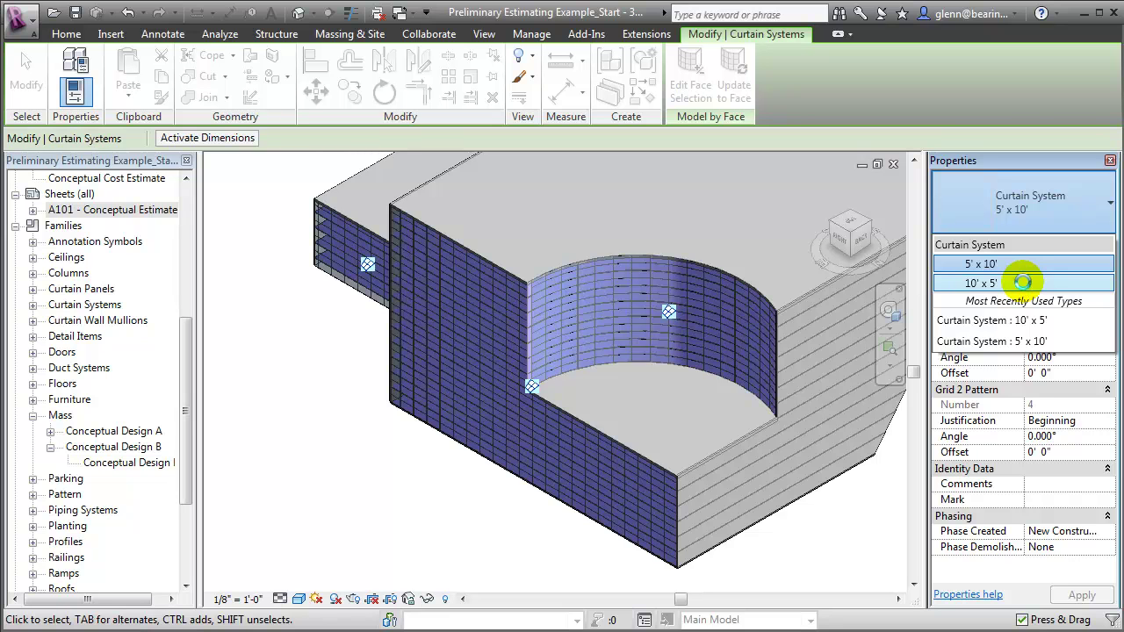
pyautogui.click(1023, 282)
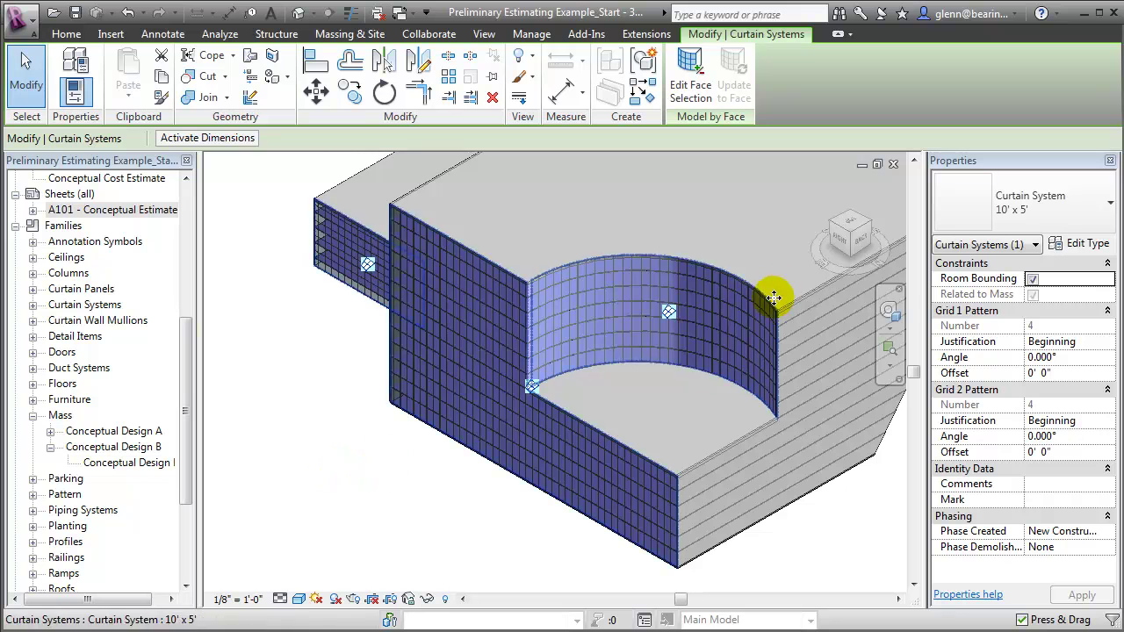
# Create a 10' x 5' curtain system by face on the wing's front and left faces and the main mass's sloped left face
pyautogui.click(848, 216)
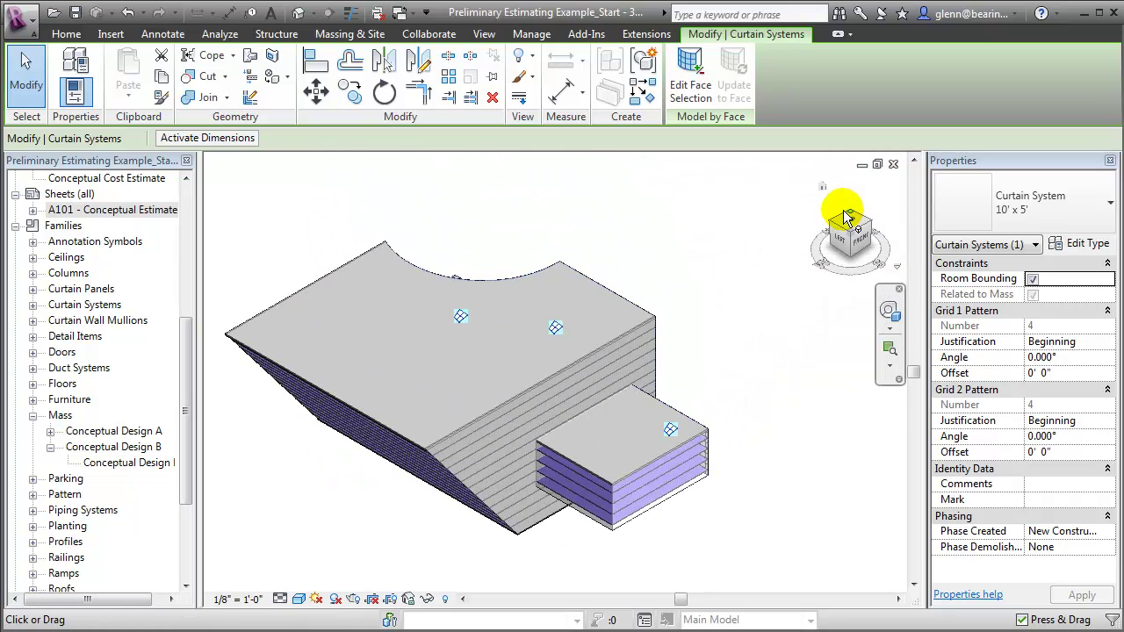
pyautogui.click(334, 36)
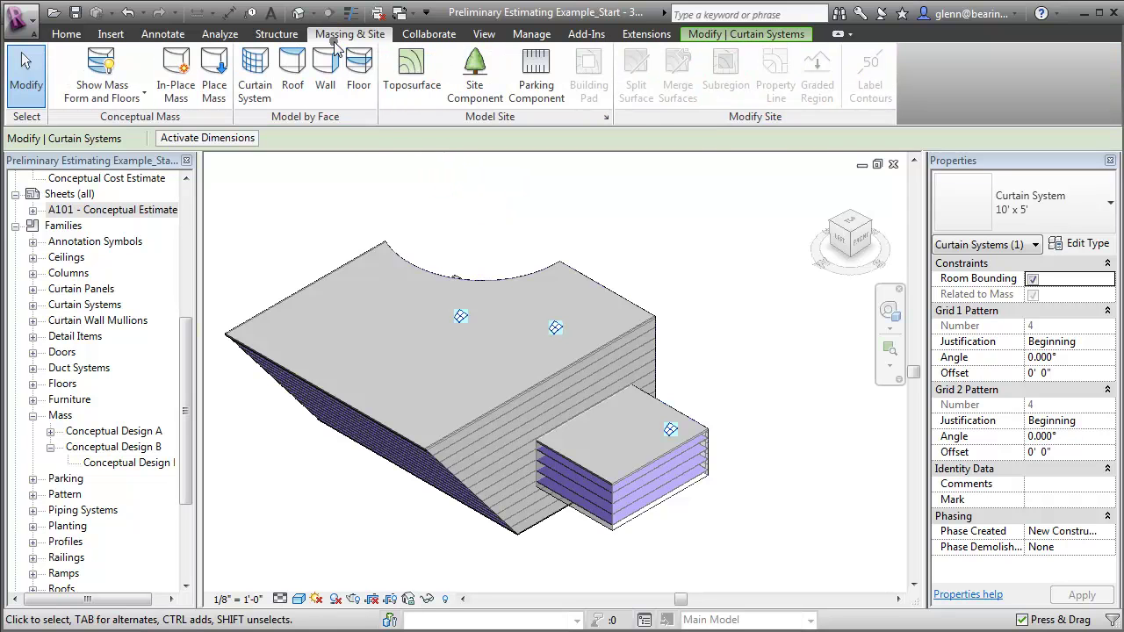
pyautogui.click(254, 77)
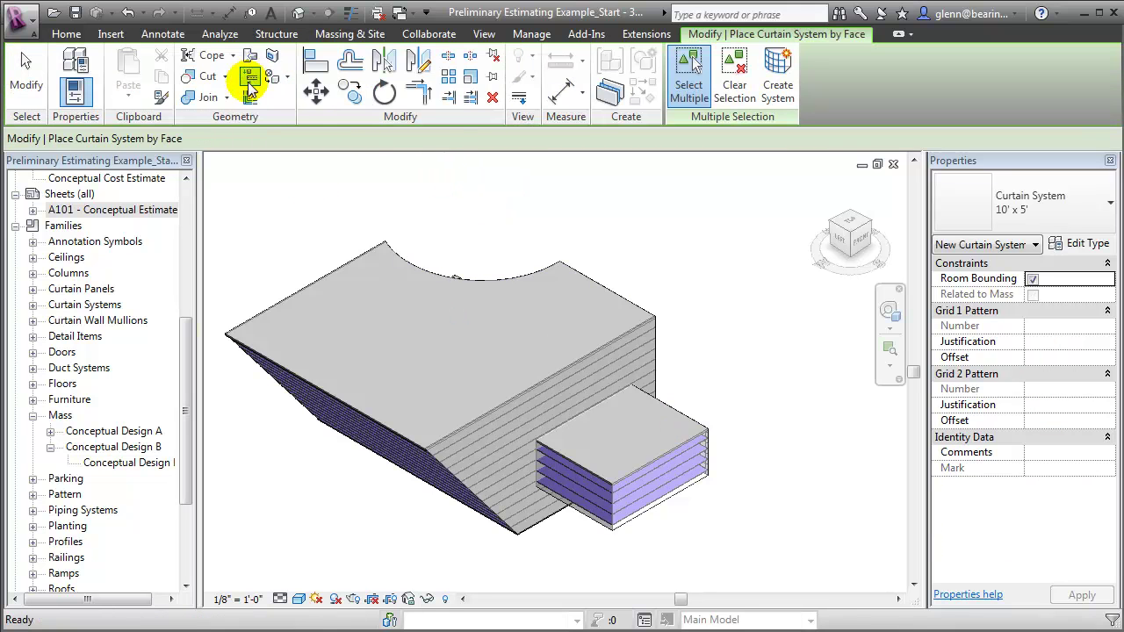
pyautogui.click(632, 509)
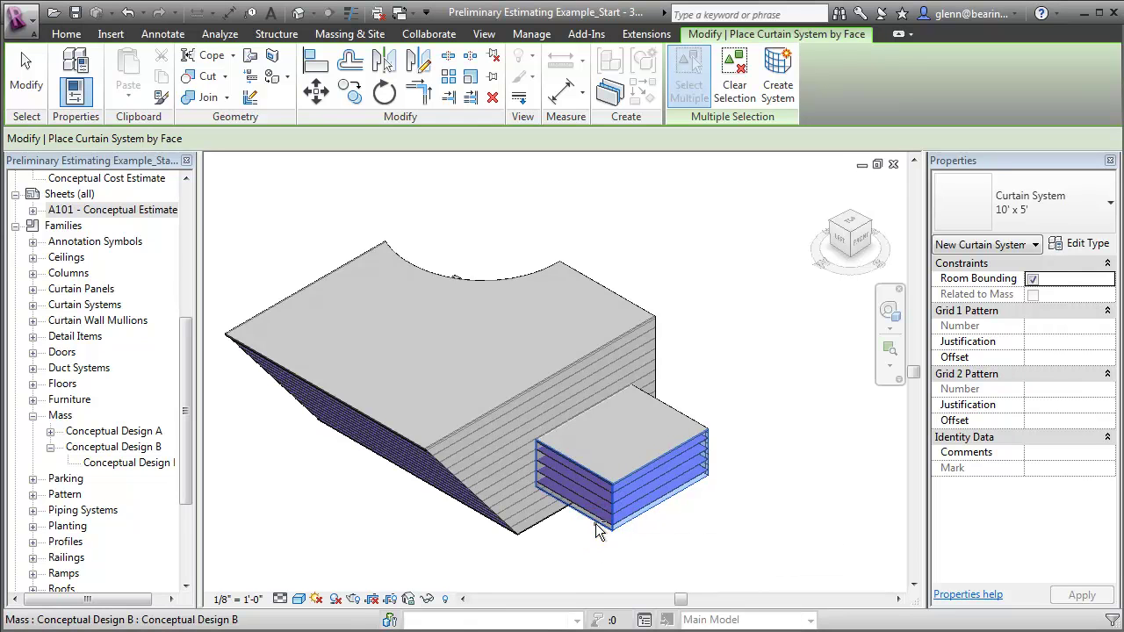
pyautogui.click(597, 532)
pyautogui.click(504, 529)
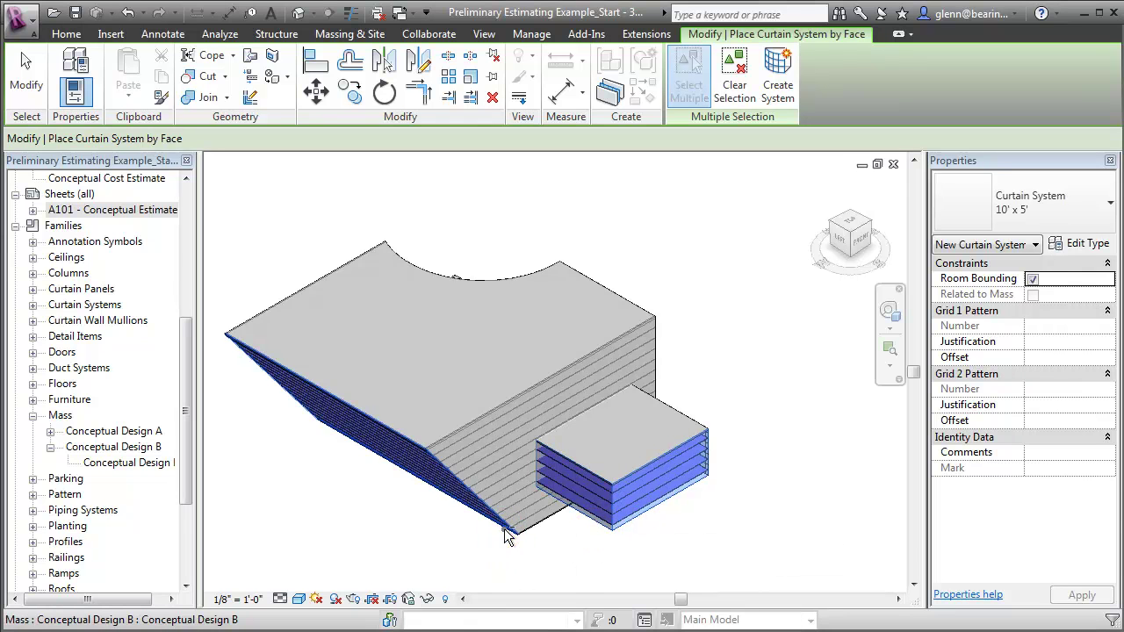
pyautogui.click(778, 88)
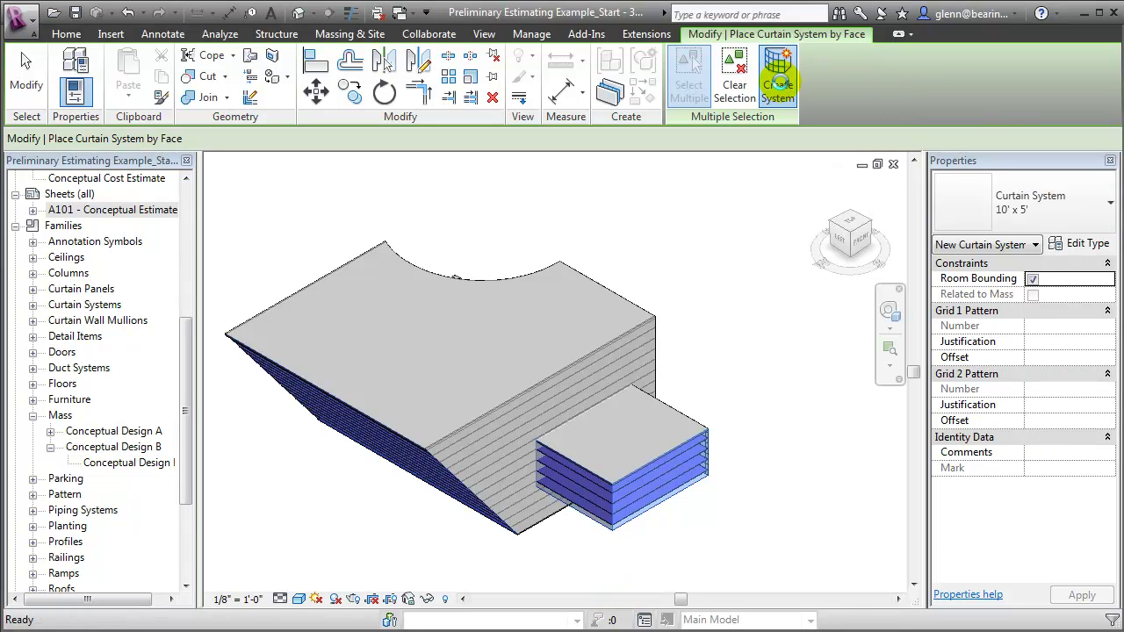
pyautogui.click(779, 83)
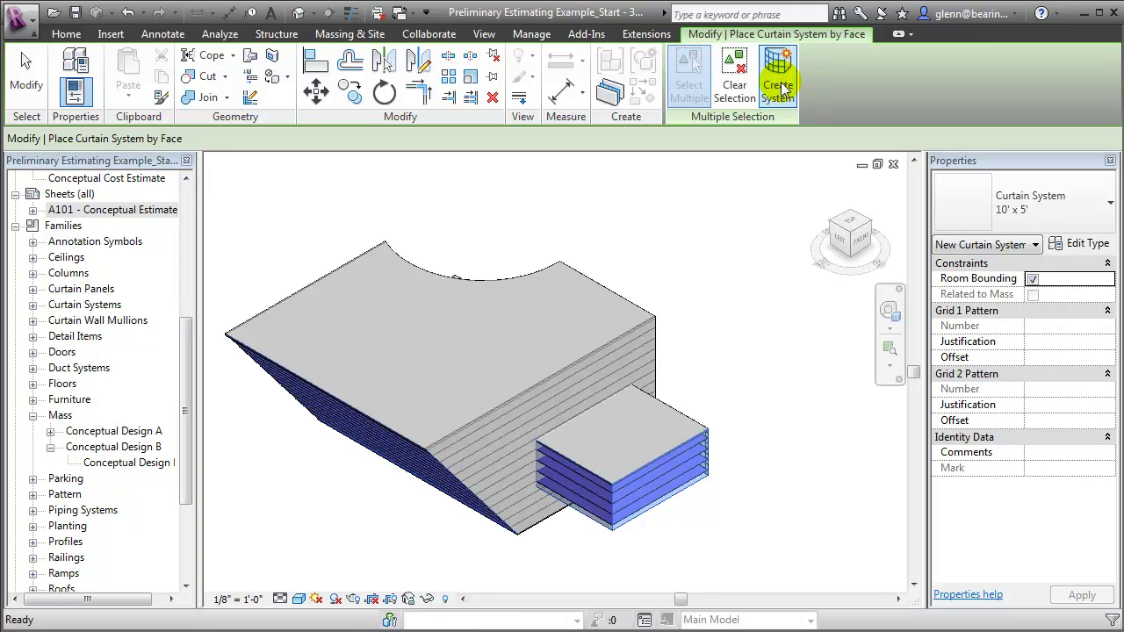
# Turn off the mass form display in the 3D view, leaving only the building elements shown
pyautogui.click(822, 188)
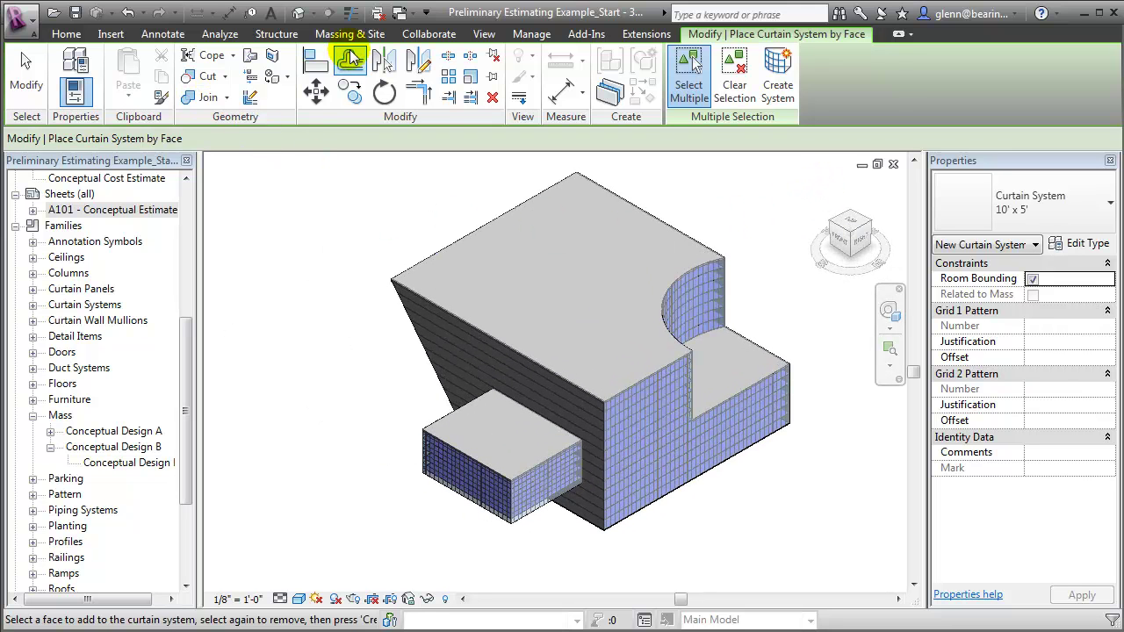
pyautogui.click(349, 34)
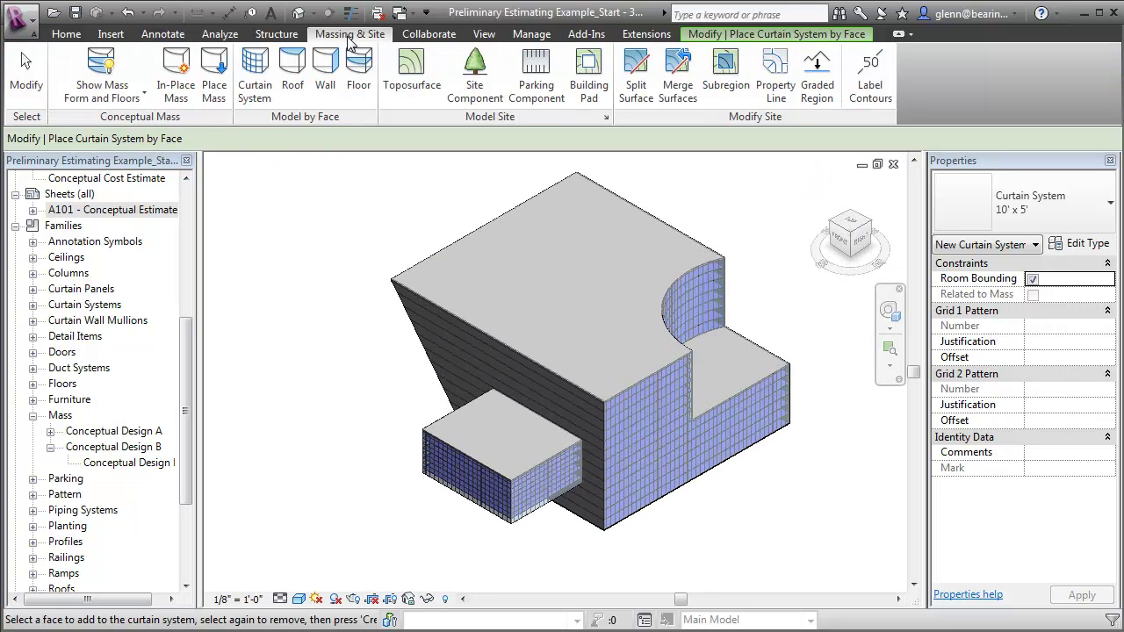
pyautogui.click(145, 95)
pyautogui.click(139, 127)
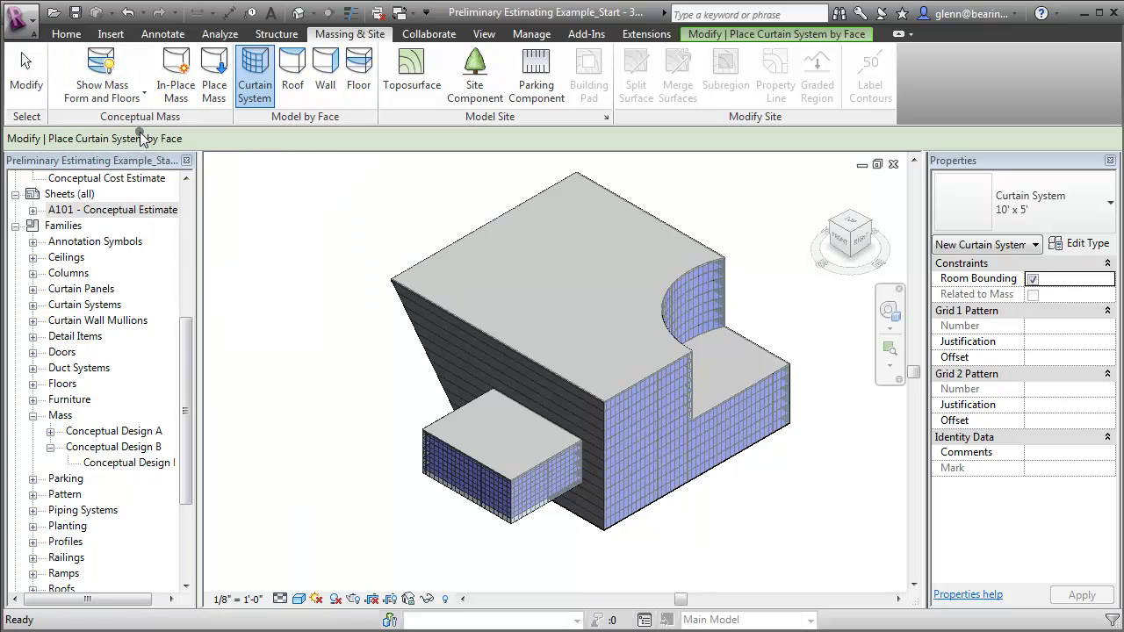
pyautogui.scroll(2, 778, 509)
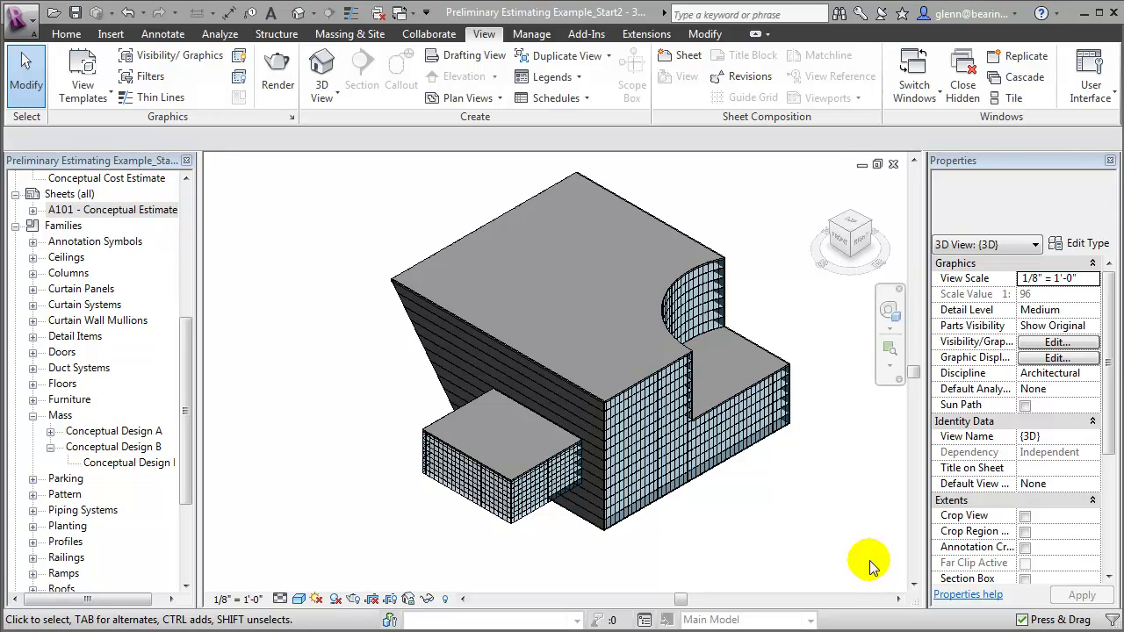
# Create a building component schedule named Wall Schedule for the Walls category in the New Construction phase
pyautogui.click(556, 97)
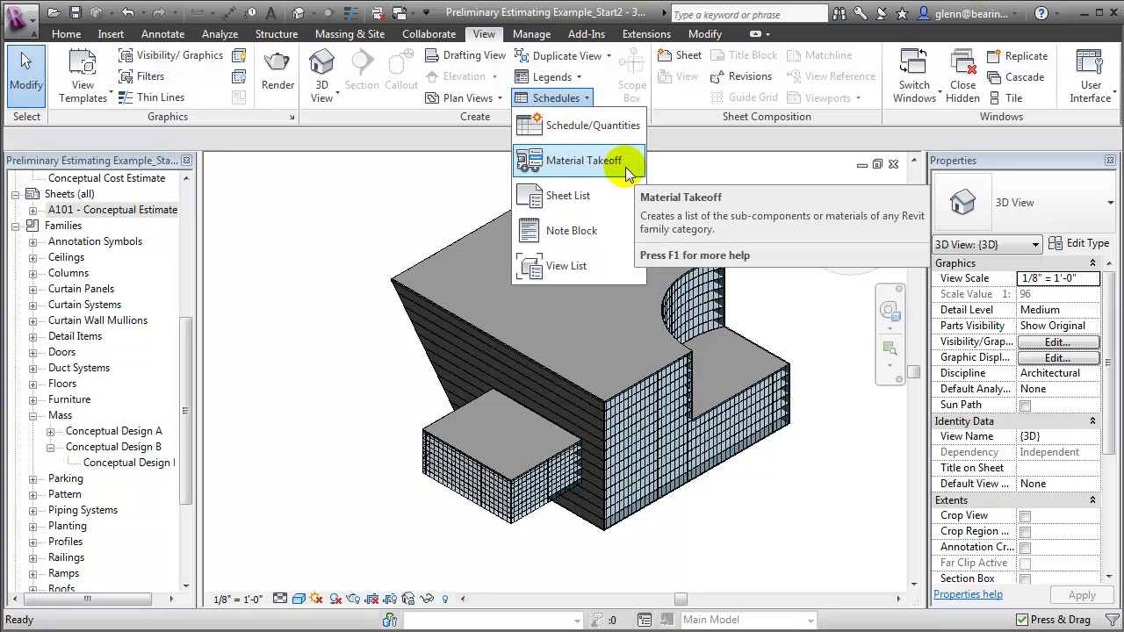
pyautogui.click(625, 123)
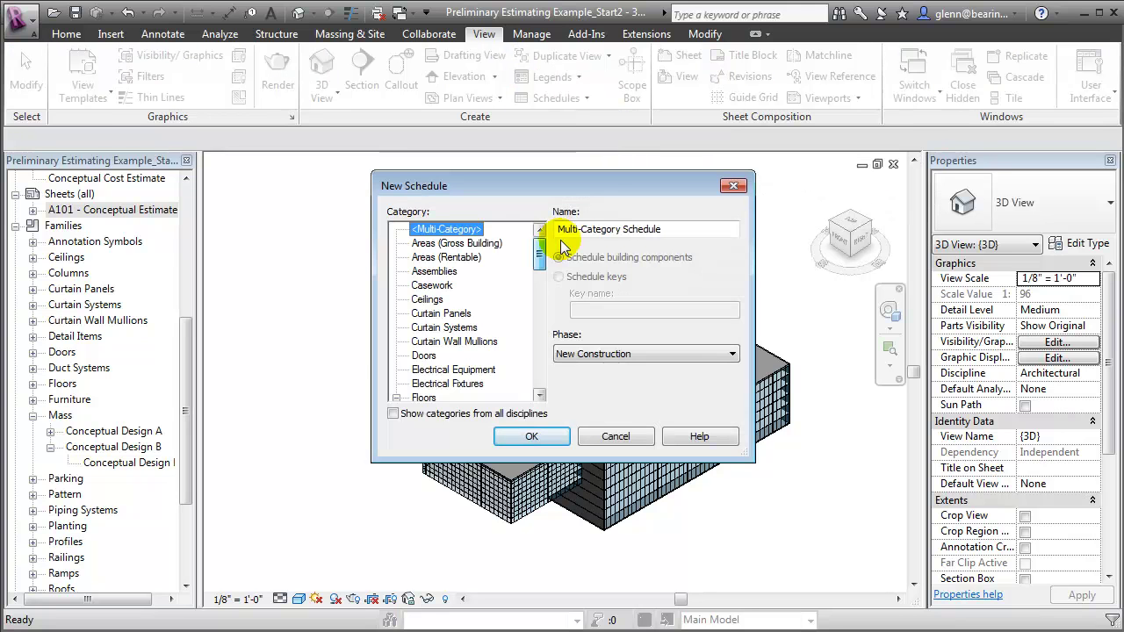
pyautogui.moveTo(539, 251); pyautogui.dragTo(572, 367)
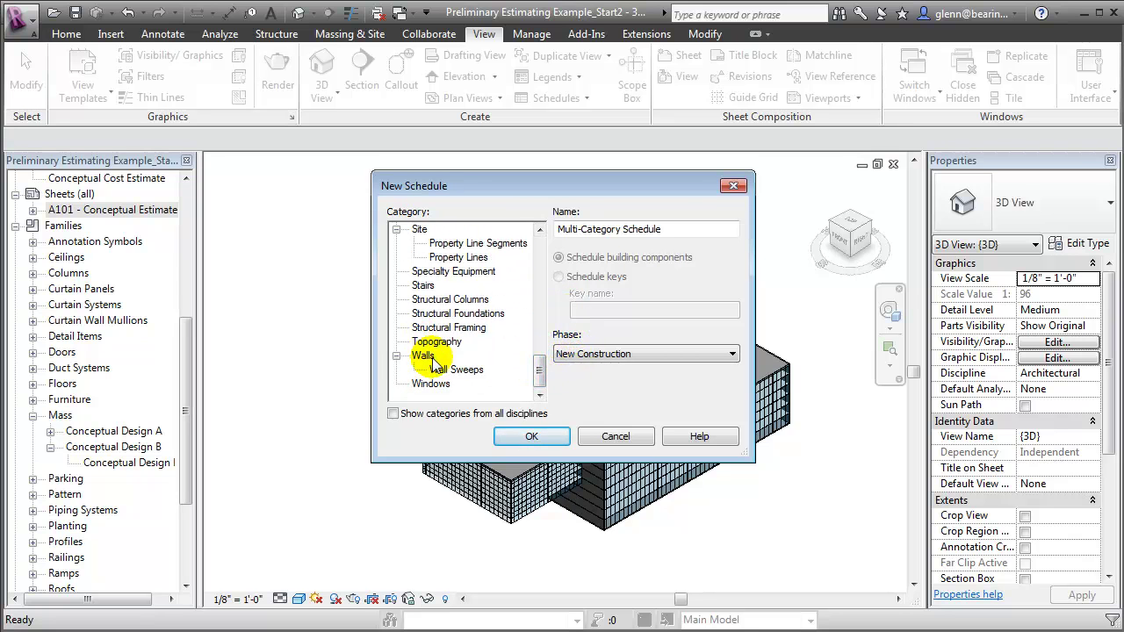
pyautogui.click(428, 358)
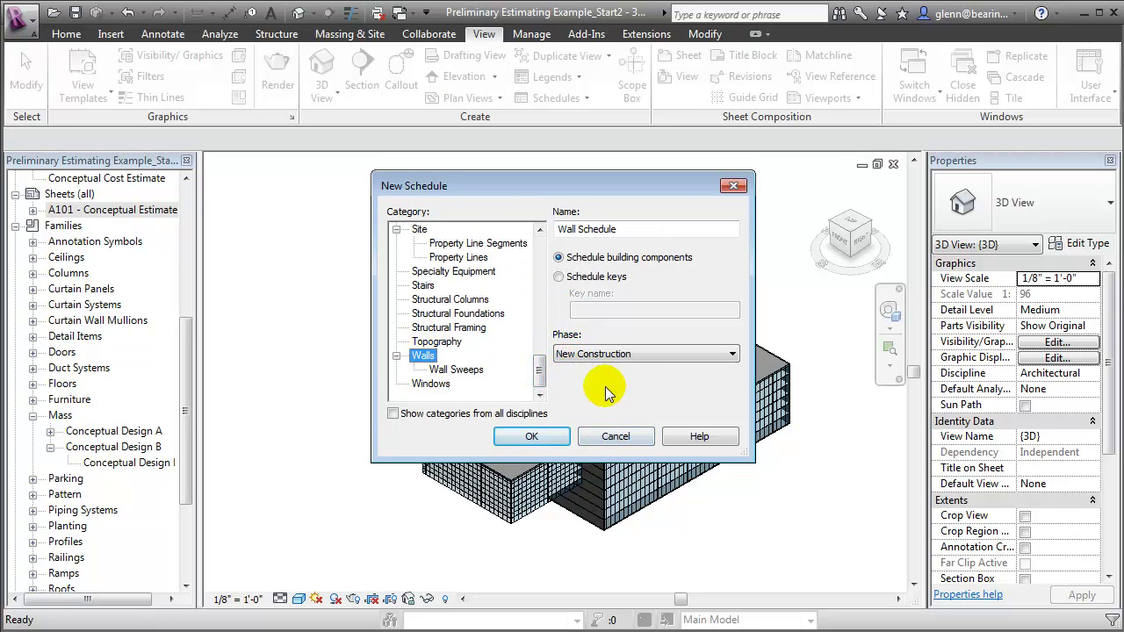
pyautogui.click(545, 436)
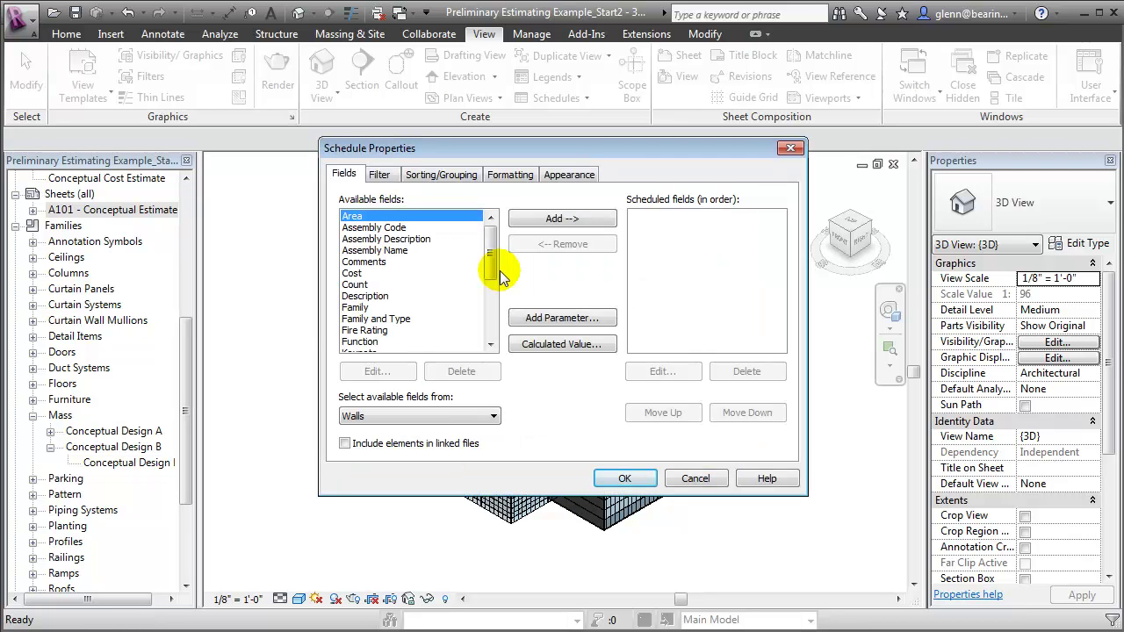
# Add the Family and Type, Area and Cost fields to the wall schedule in that order
pyautogui.moveTo(496, 269); pyautogui.dragTo(400, 287)
pyautogui.click(399, 286)
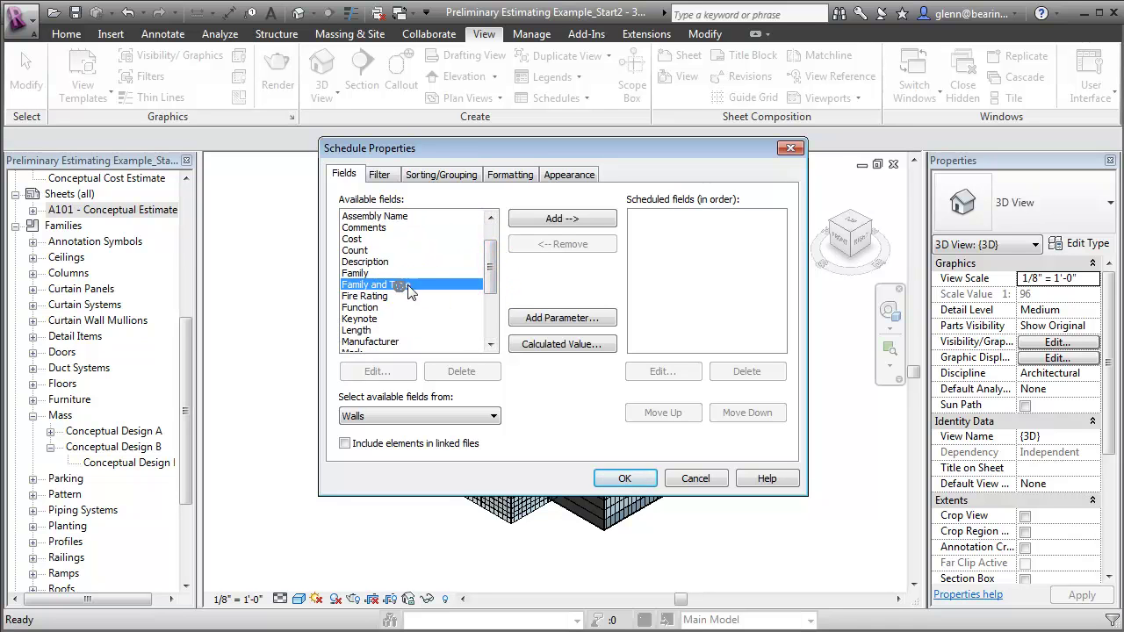
pyautogui.click(553, 219)
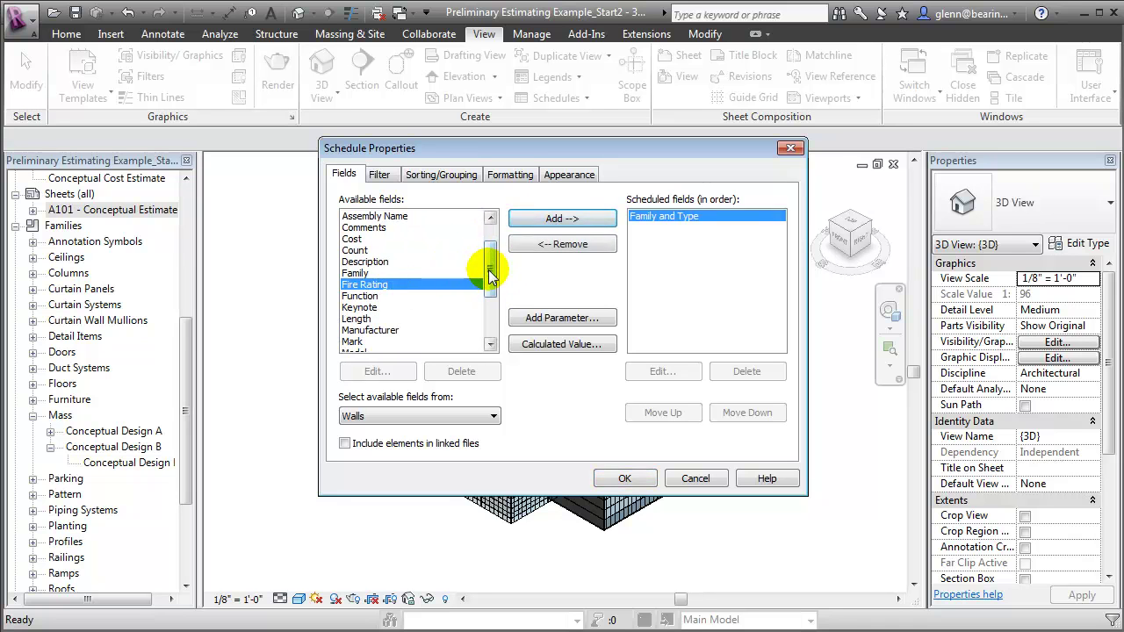
pyautogui.scroll(3, 488, 259)
pyautogui.click(422, 217)
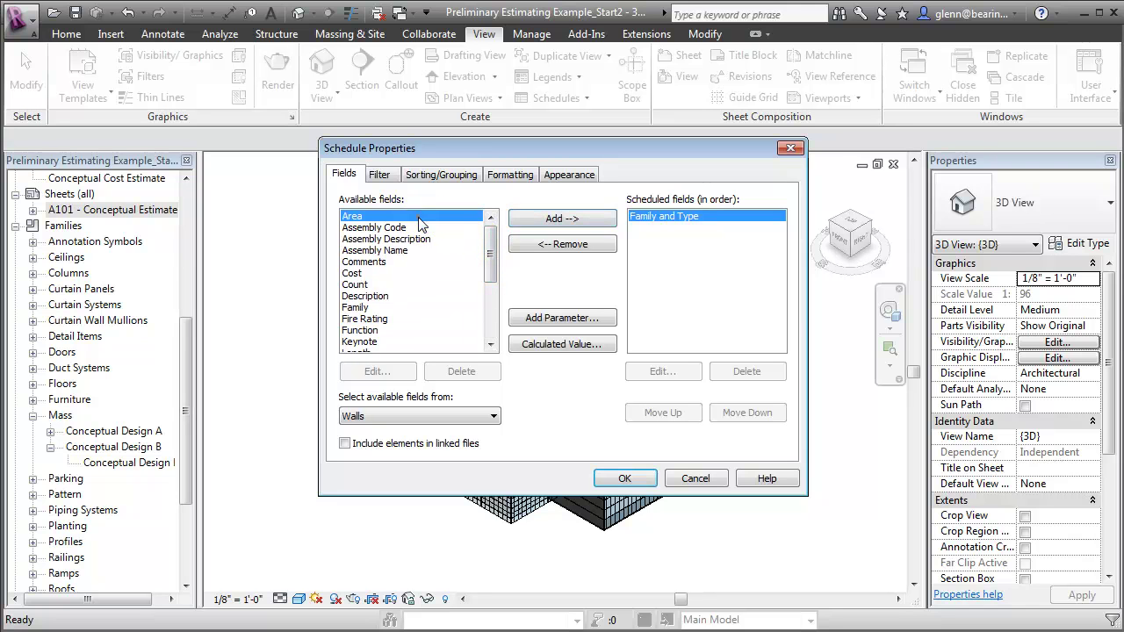
pyautogui.click(562, 219)
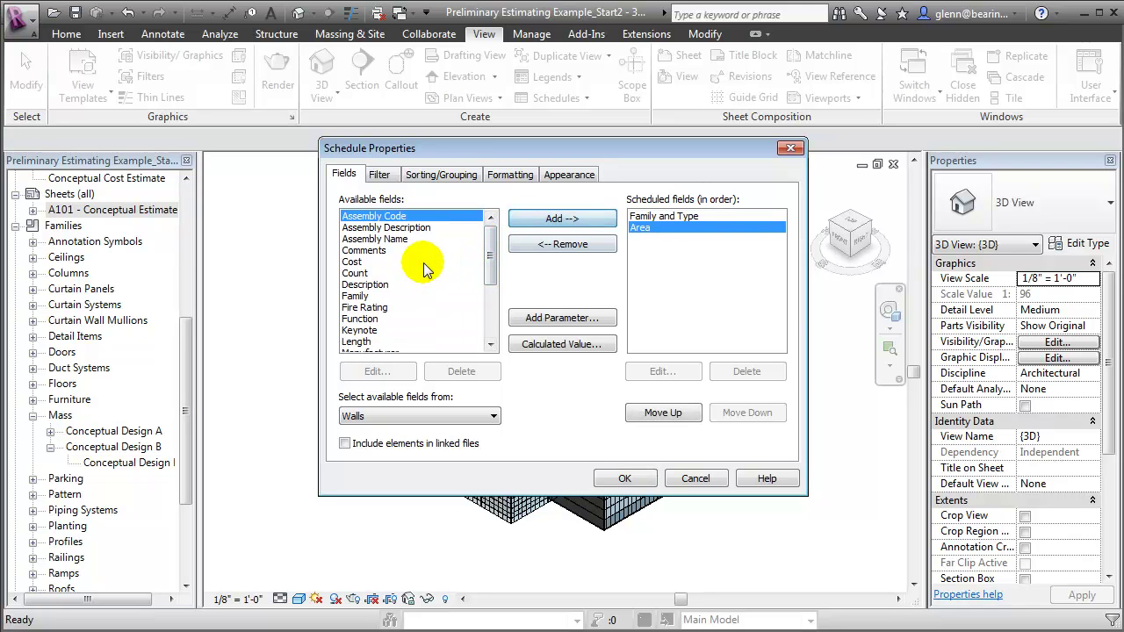
pyautogui.click(378, 262)
pyautogui.click(546, 221)
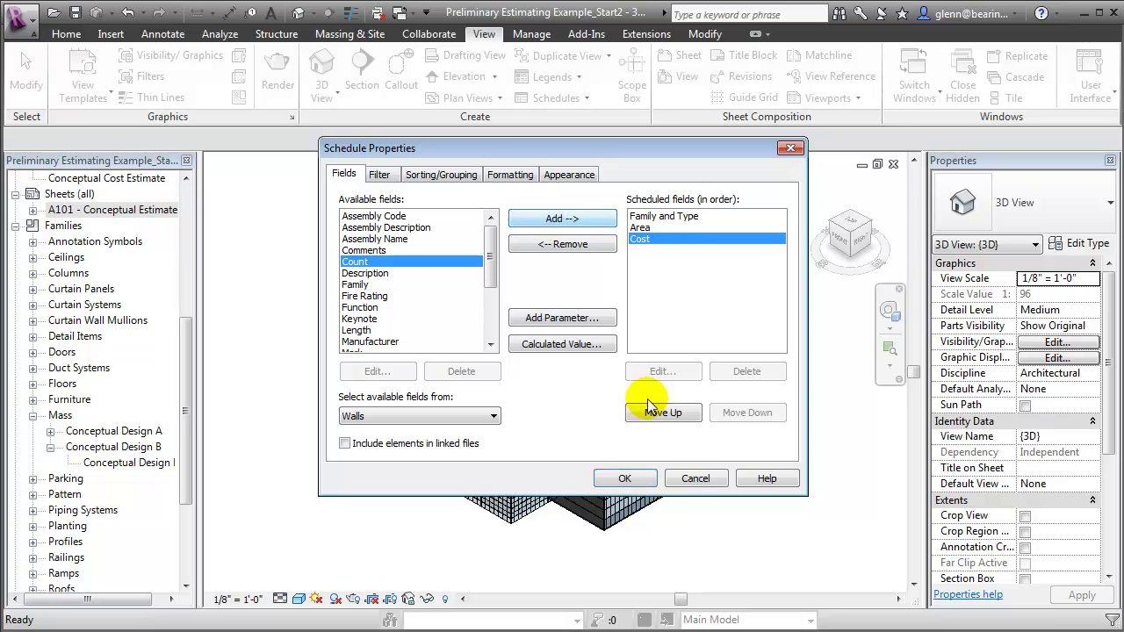
pyautogui.click(625, 479)
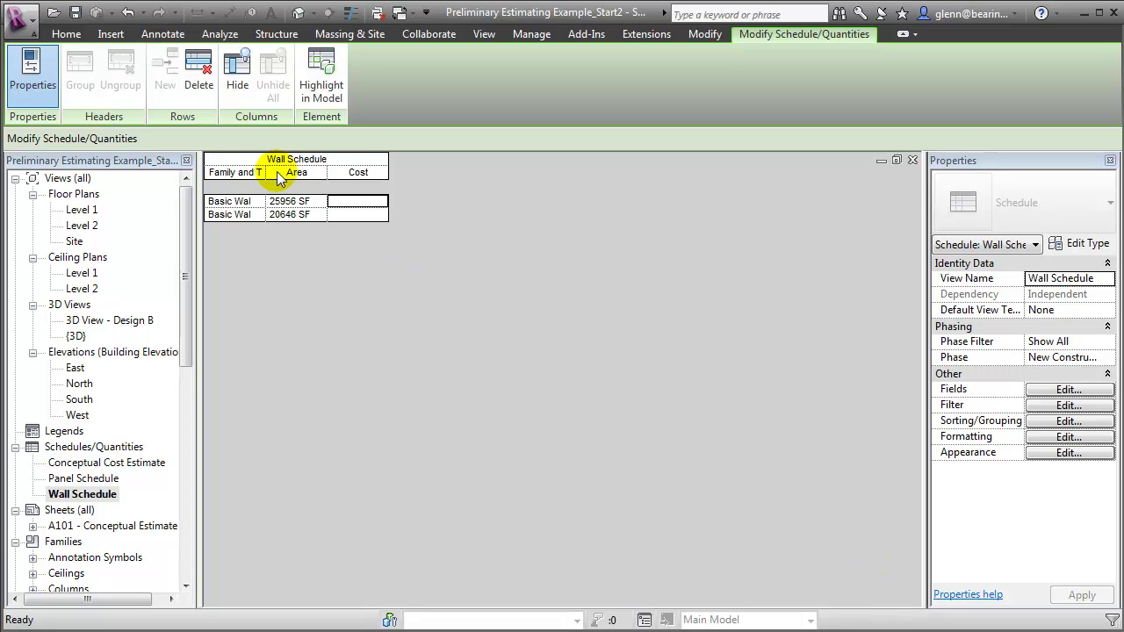
# Widen the Family and Type column to fit the wall names and title the schedule Preliminary Estimate - Walls
pyautogui.moveTo(270, 172); pyautogui.dragTo(415, 176)
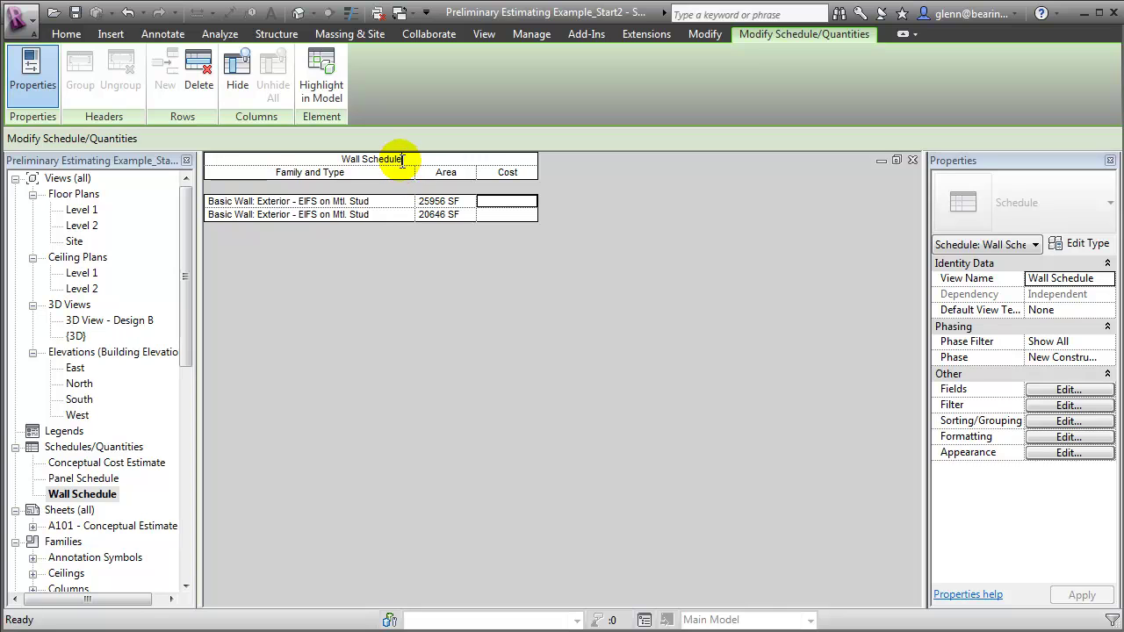
pyautogui.doubleClick(406, 159)
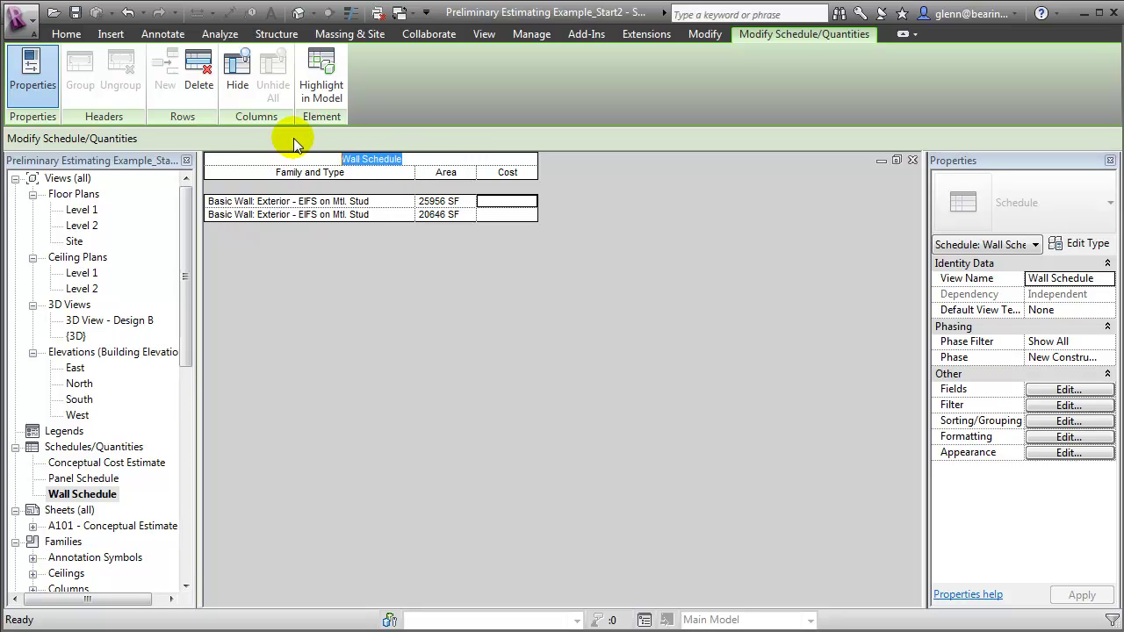
pyautogui.write('Prelimin')
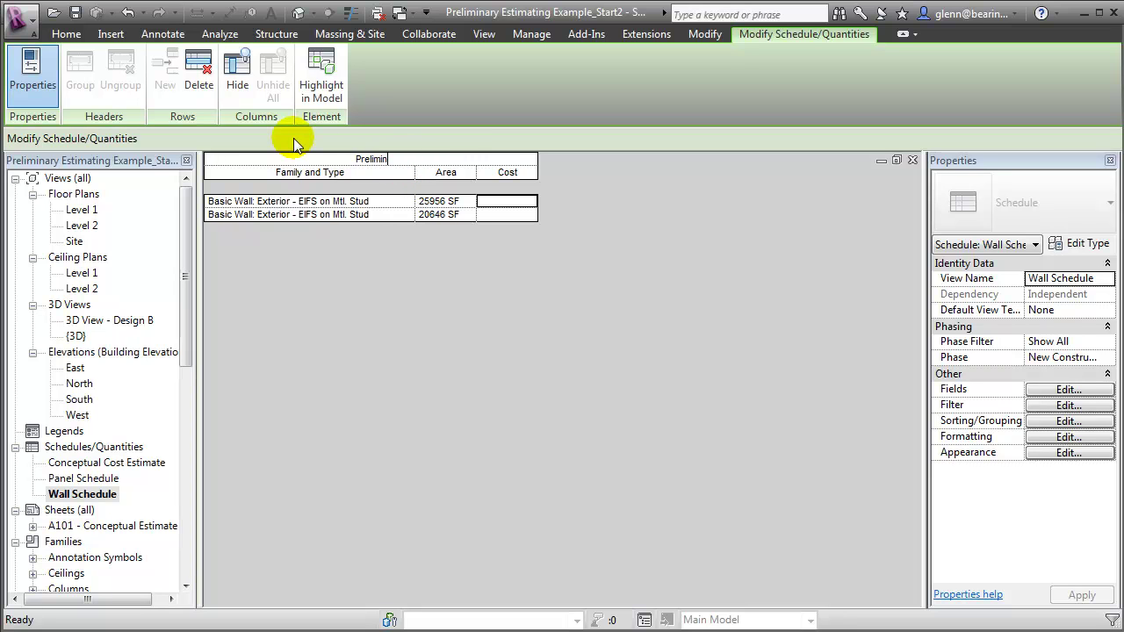
pyautogui.write('ary Estimate - Walls')
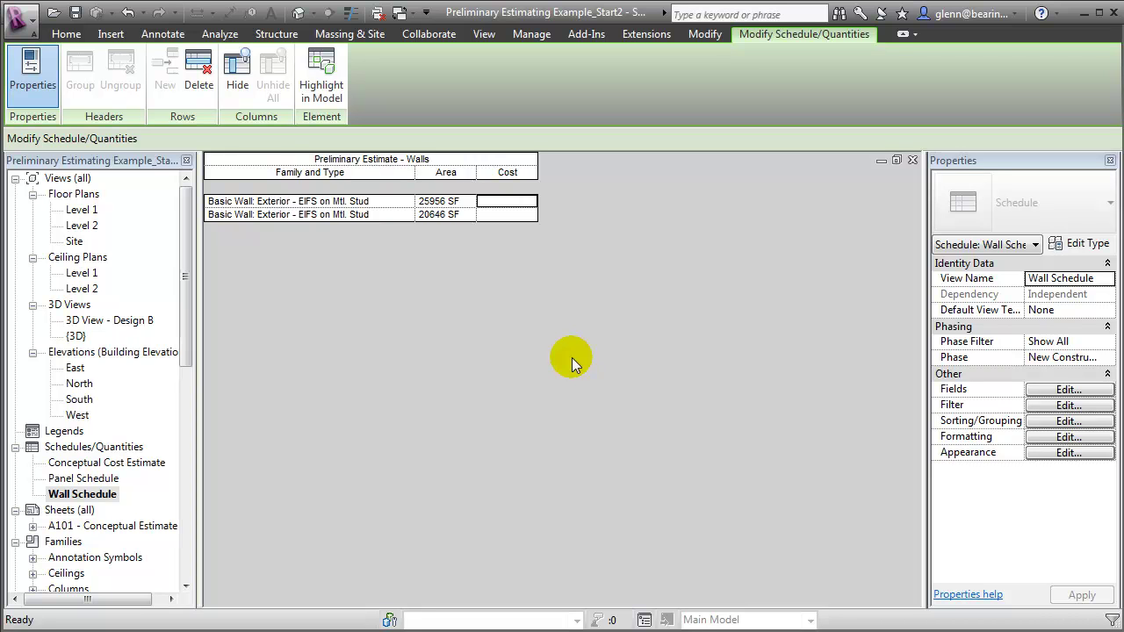
# Add a calculated value named Item Cost to the wall schedule, using the formula Area* Cost / 1 SF
pyautogui.click(1051, 393)
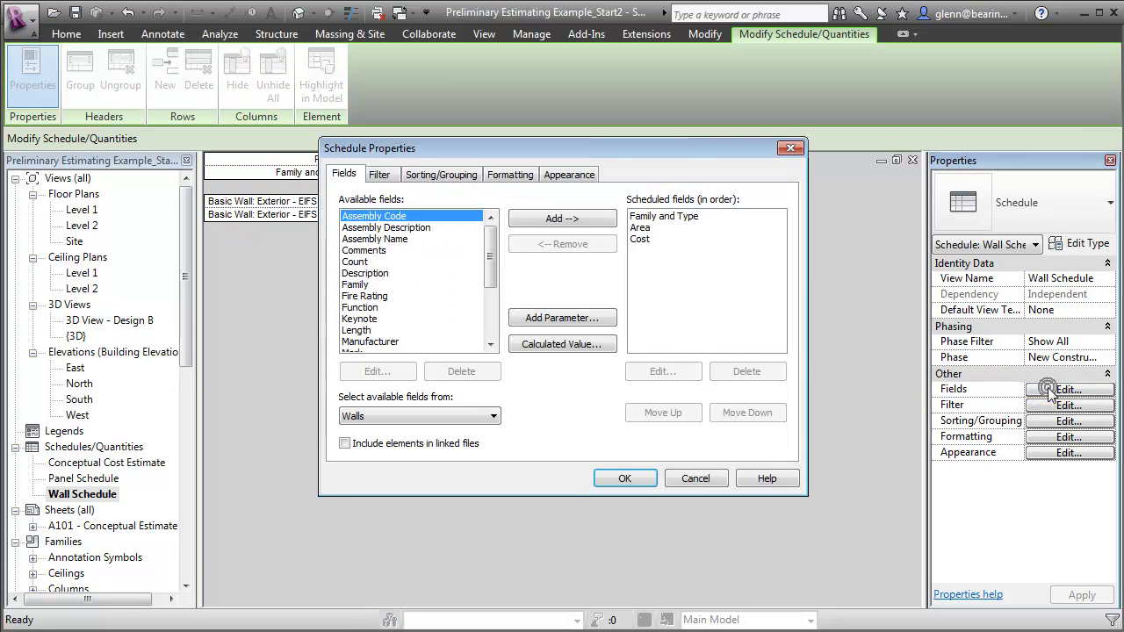
pyautogui.click(562, 345)
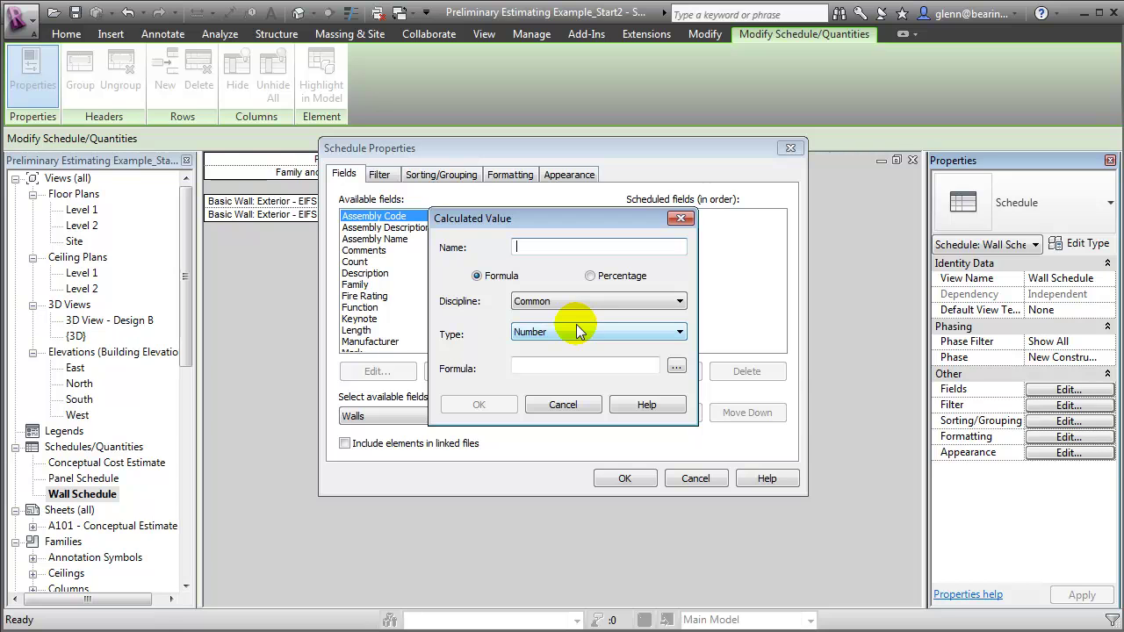
pyautogui.write('Item Cost')
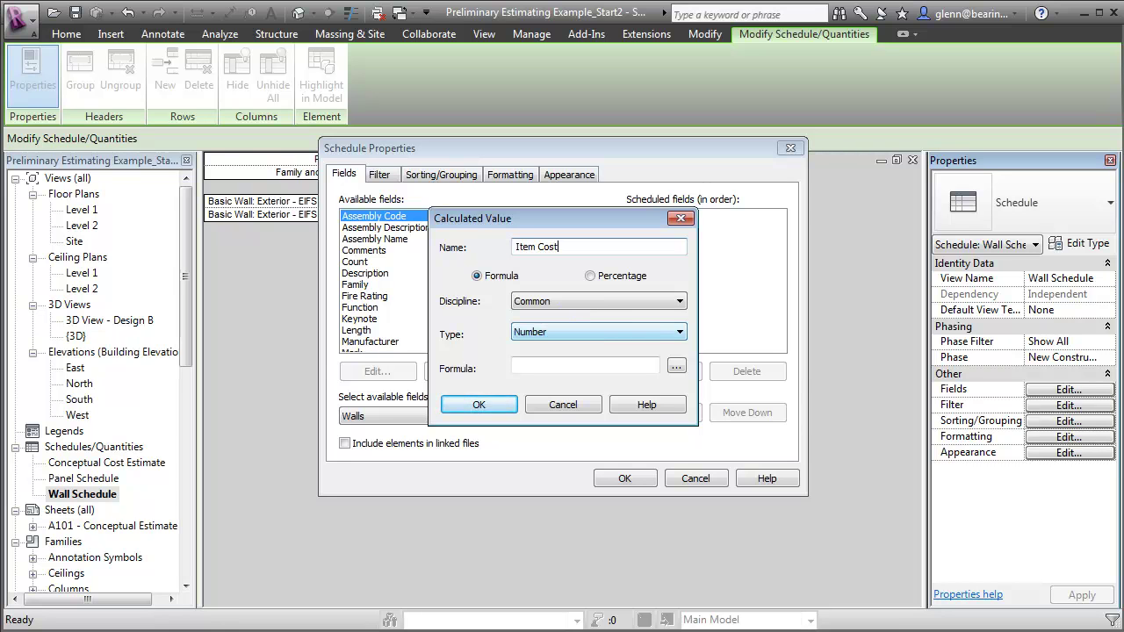
pyautogui.click(602, 367)
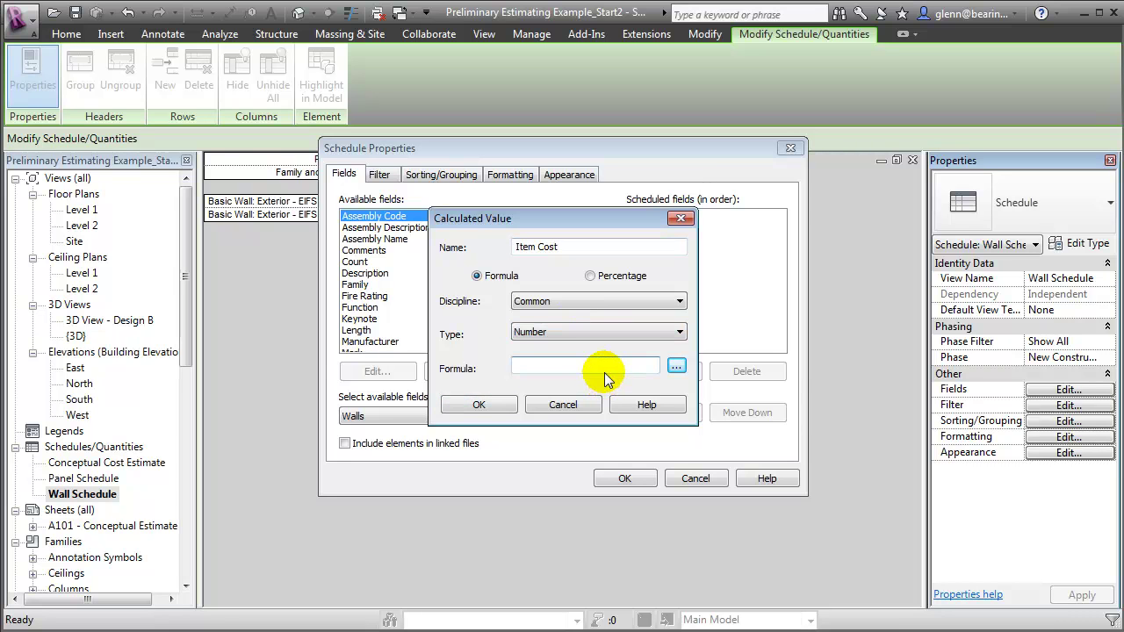
pyautogui.click(676, 365)
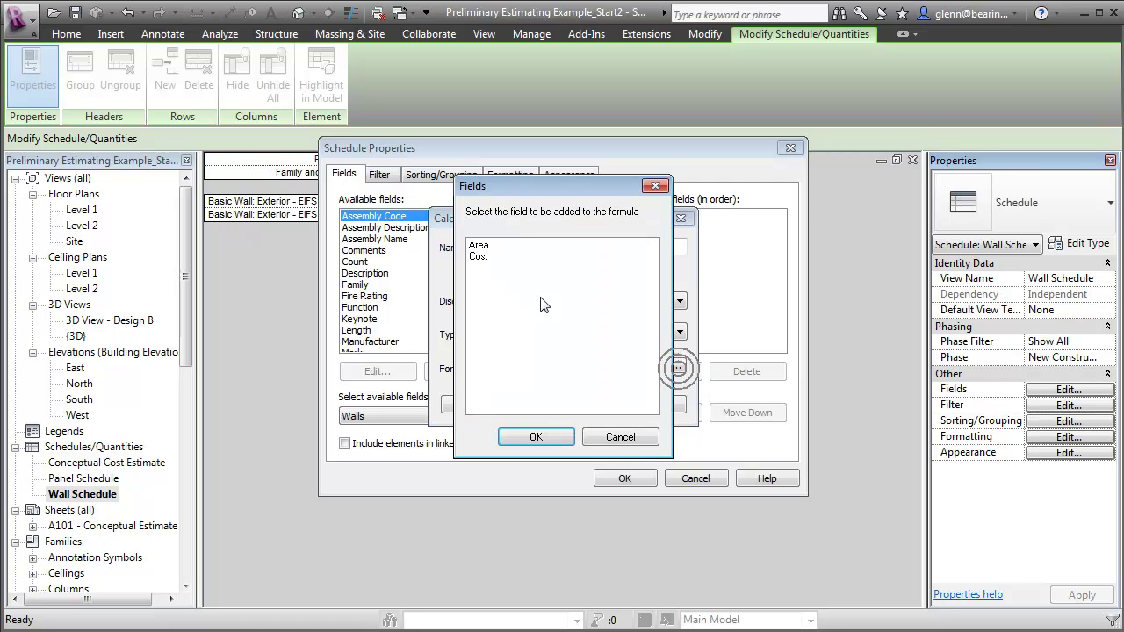
pyautogui.click(480, 246)
pyautogui.doubleClick(479, 246)
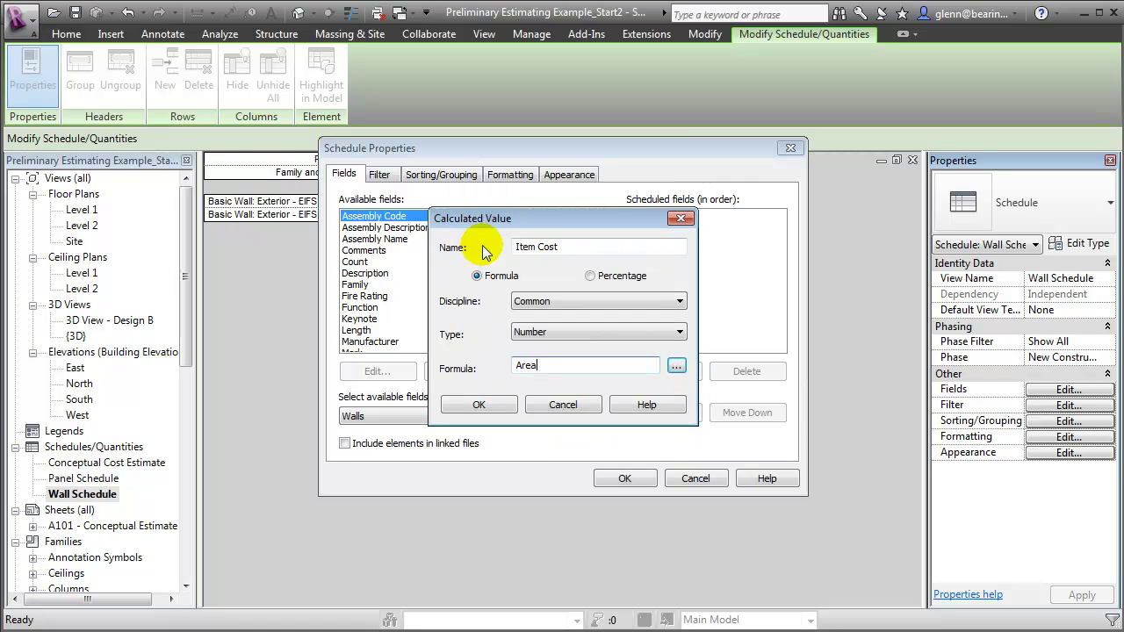
pyautogui.write('*')
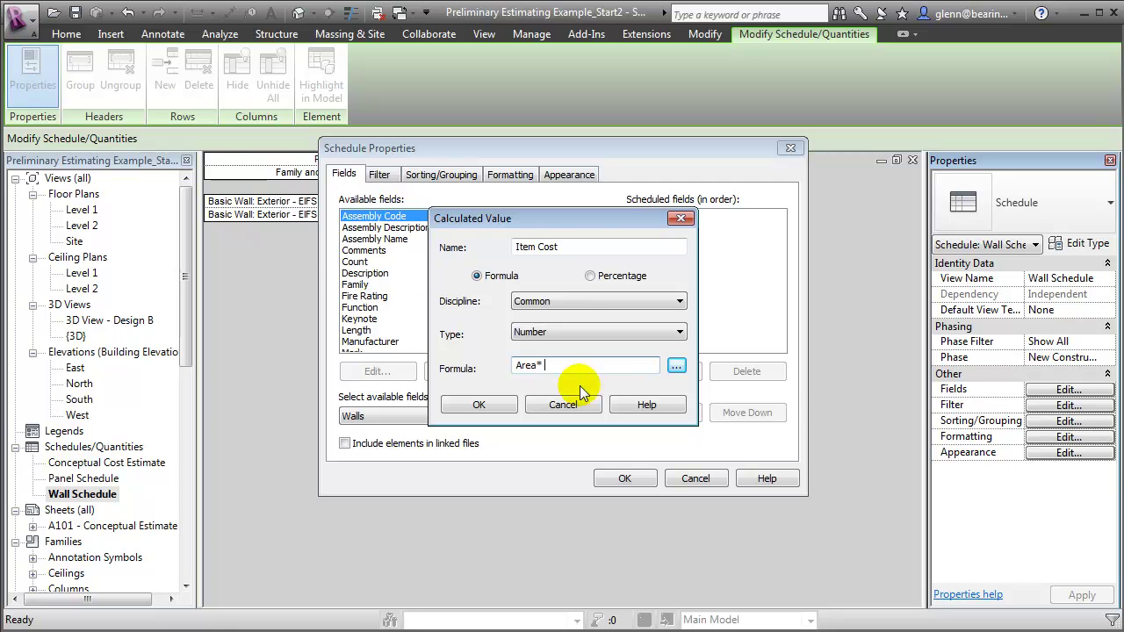
pyautogui.click(676, 365)
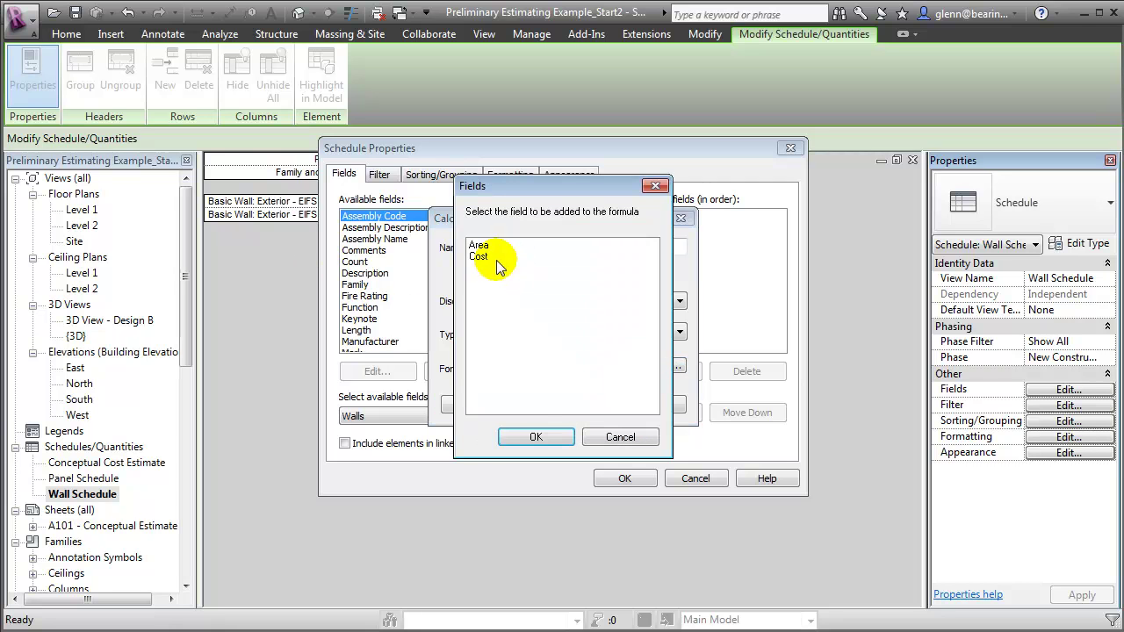
pyautogui.click(496, 262)
pyautogui.click(534, 437)
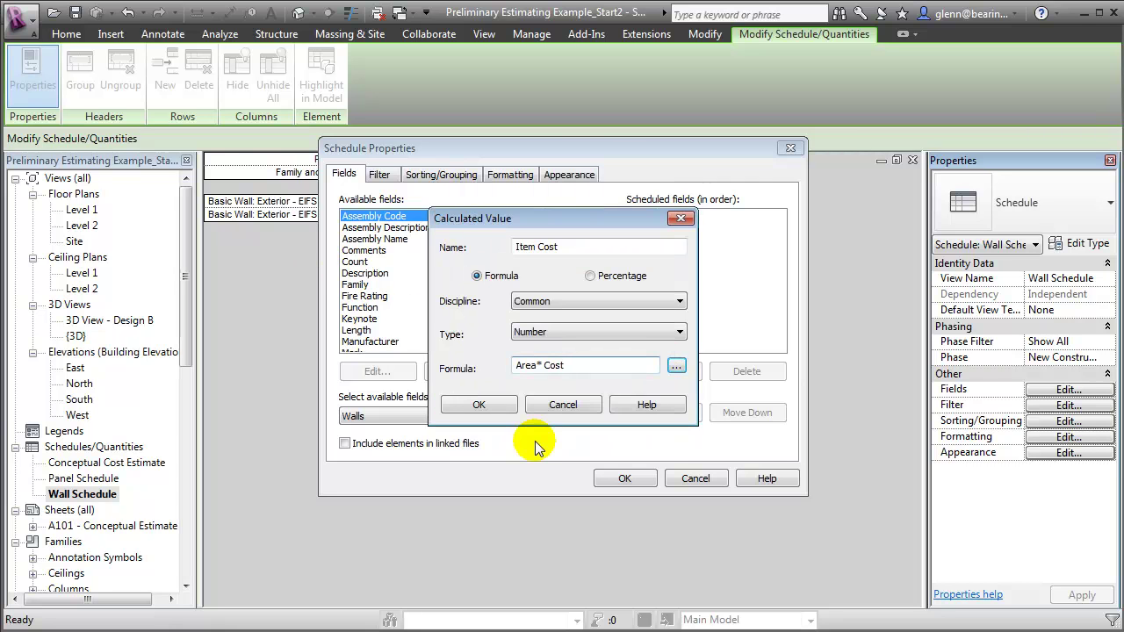
pyautogui.write('/ 1 SF')
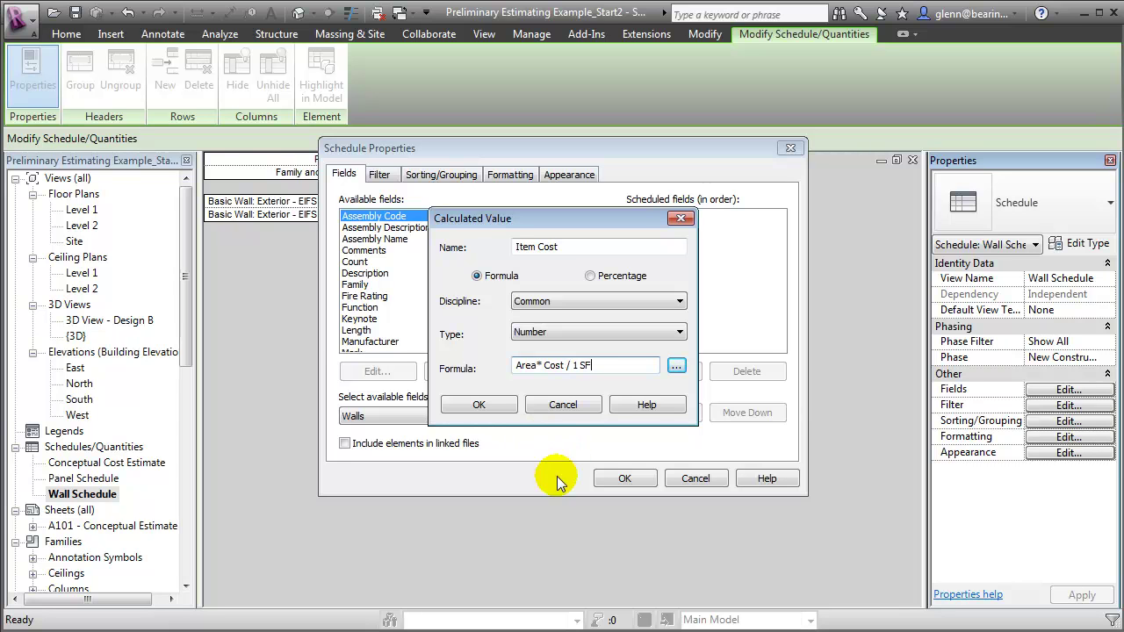
pyautogui.click(484, 402)
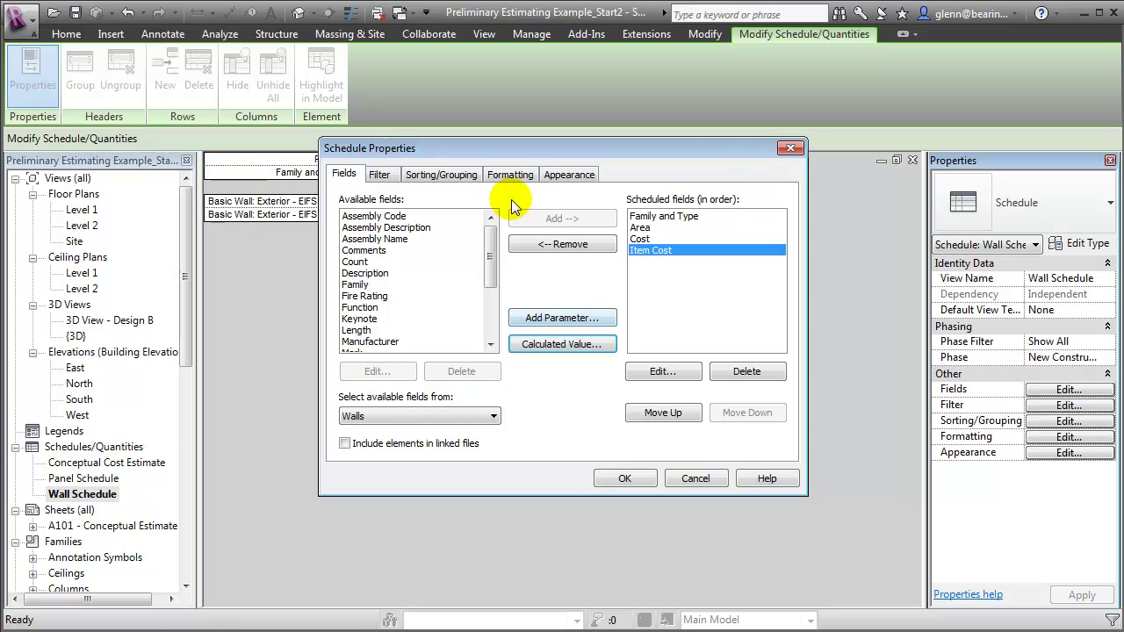
# Sort the wall schedule by Family and Type and turn on grand totals
pyautogui.click(456, 177)
pyautogui.click(469, 203)
pyautogui.click(473, 217)
pyautogui.click(345, 416)
# Right-align the Area and Cost columns of the wall schedule
pyautogui.click(510, 173)
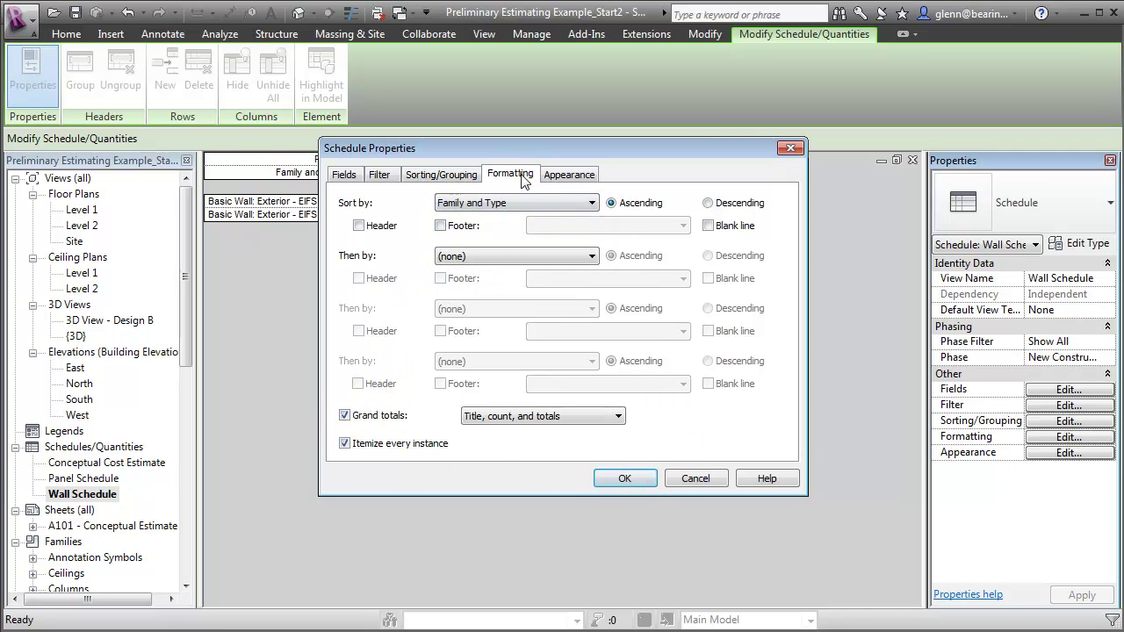
pyautogui.click(352, 226)
pyautogui.click(548, 322)
pyautogui.click(538, 361)
pyautogui.click(366, 237)
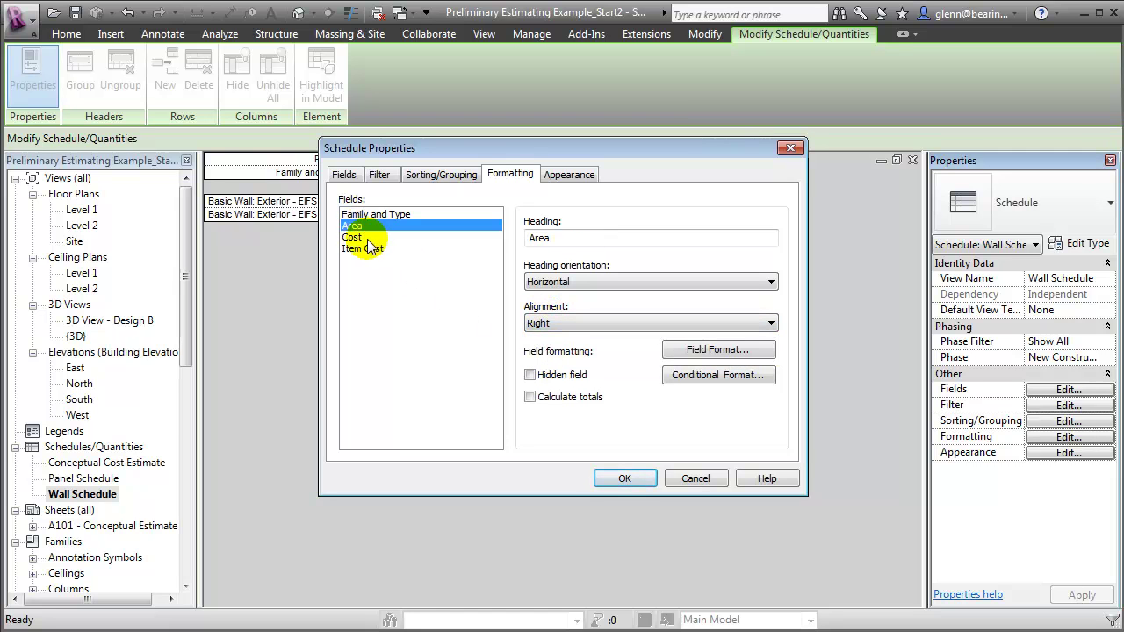
pyautogui.click(537, 322)
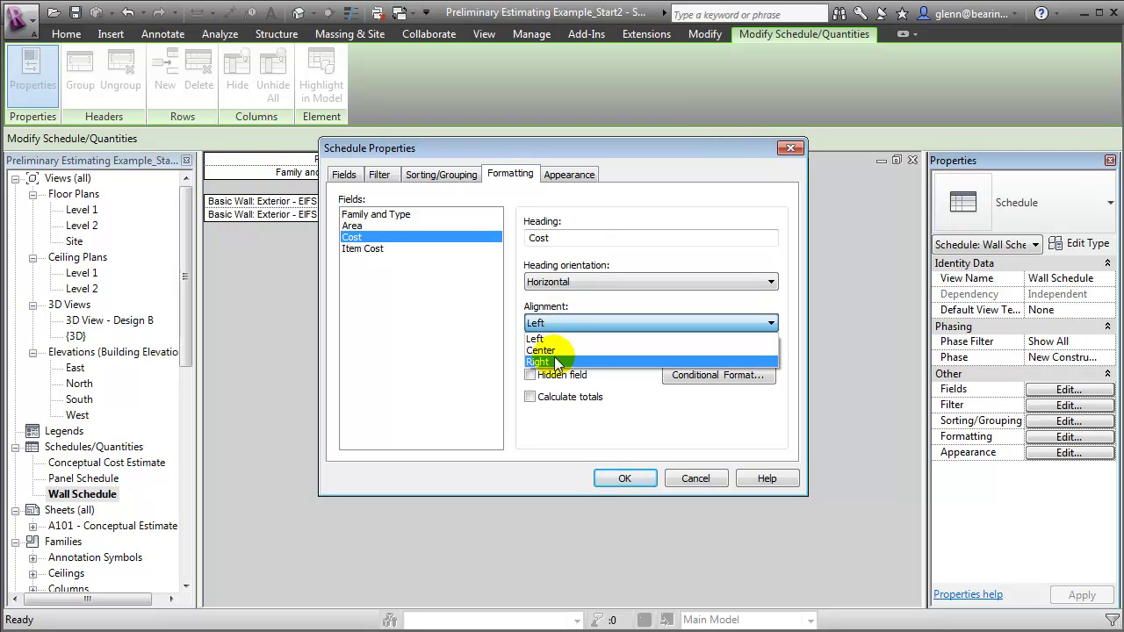
pyautogui.click(545, 359)
# Right-align the Item Cost column, have it calculate totals, and apply the schedule properties
pyautogui.click(369, 249)
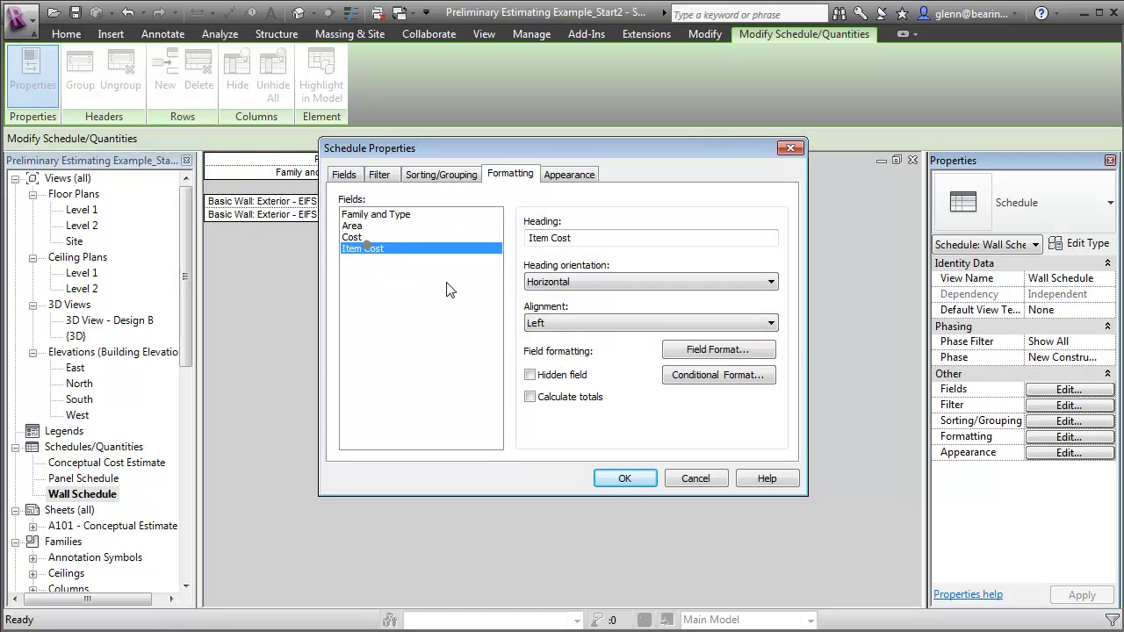
pyautogui.click(531, 322)
pyautogui.click(537, 361)
pyautogui.click(529, 397)
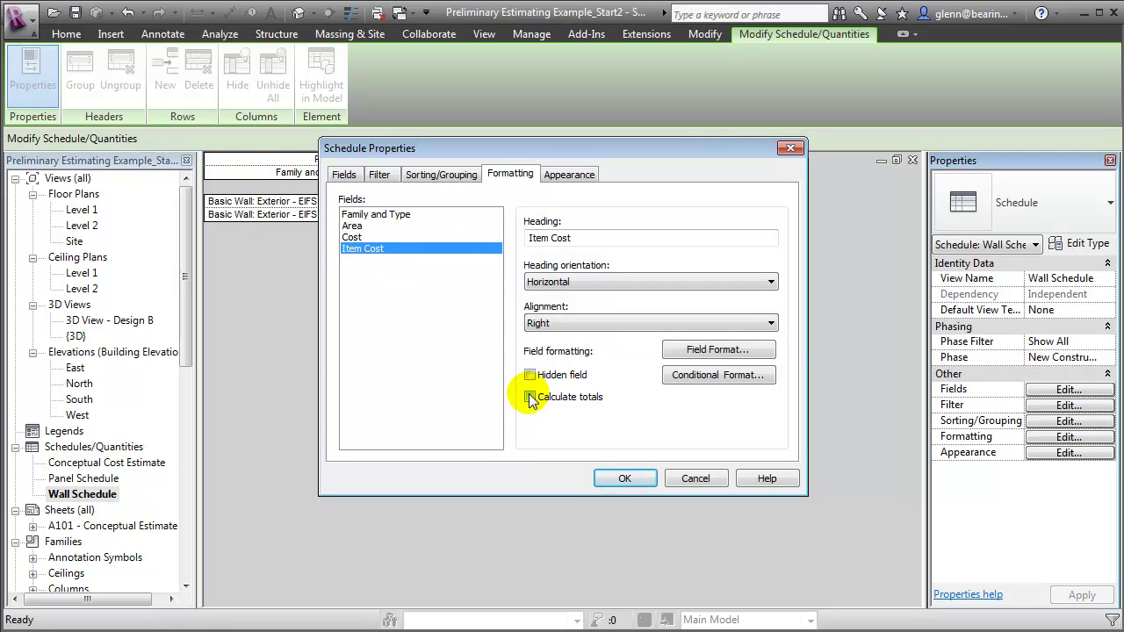
pyautogui.click(624, 479)
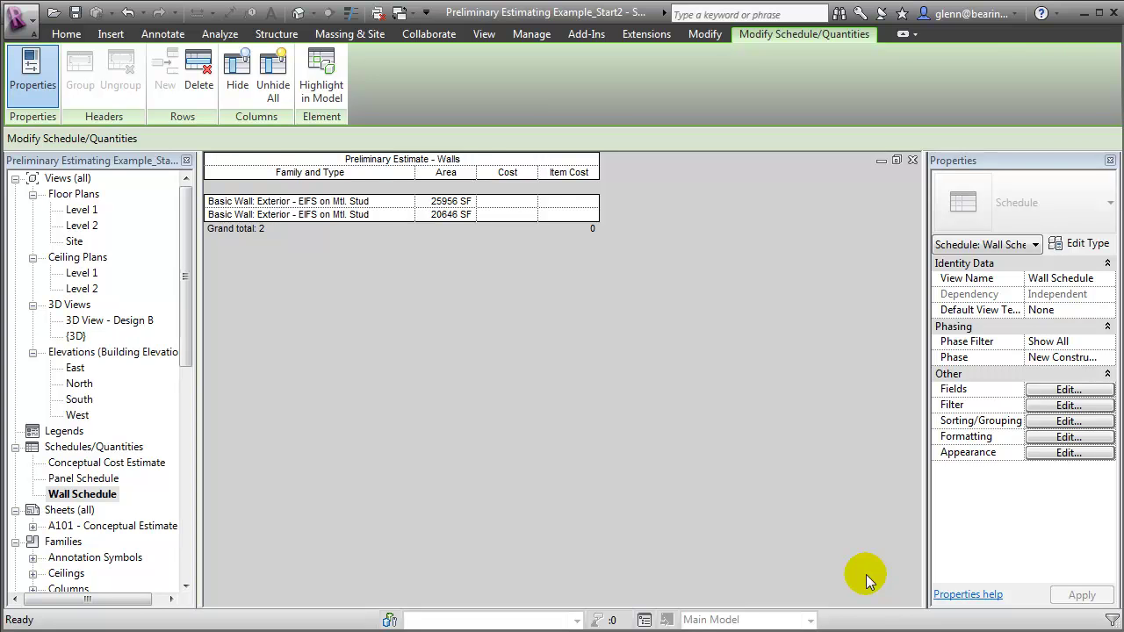
# Set the cost to 60 for all Basic Wall: Exterior - EIFS on Mtl. Stud elements
pyautogui.write('0')
pyautogui.click(575, 212)
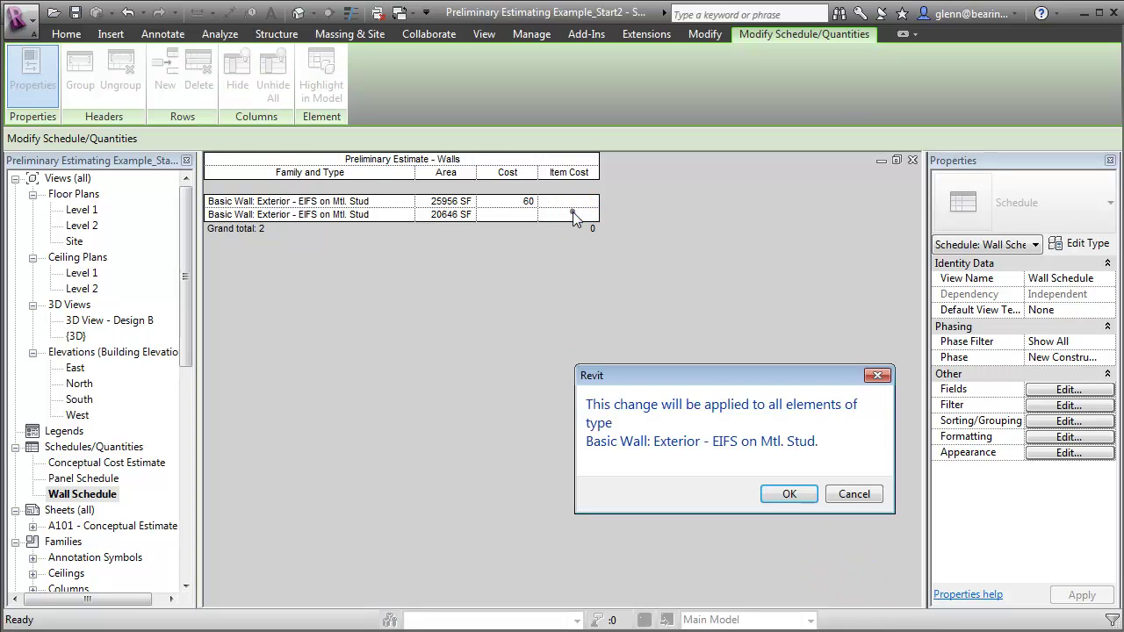
pyautogui.click(784, 496)
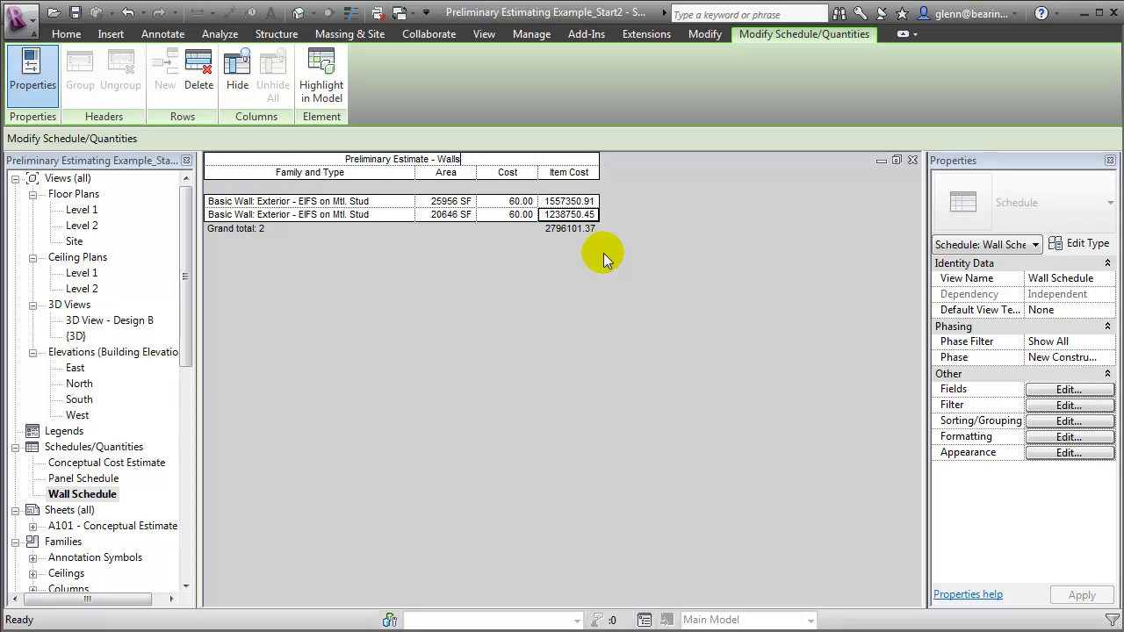
# Format the Item Cost field as currency with 0 decimal places, a $ unit symbol and digit grouping
pyautogui.click(1064, 438)
pyautogui.click(353, 250)
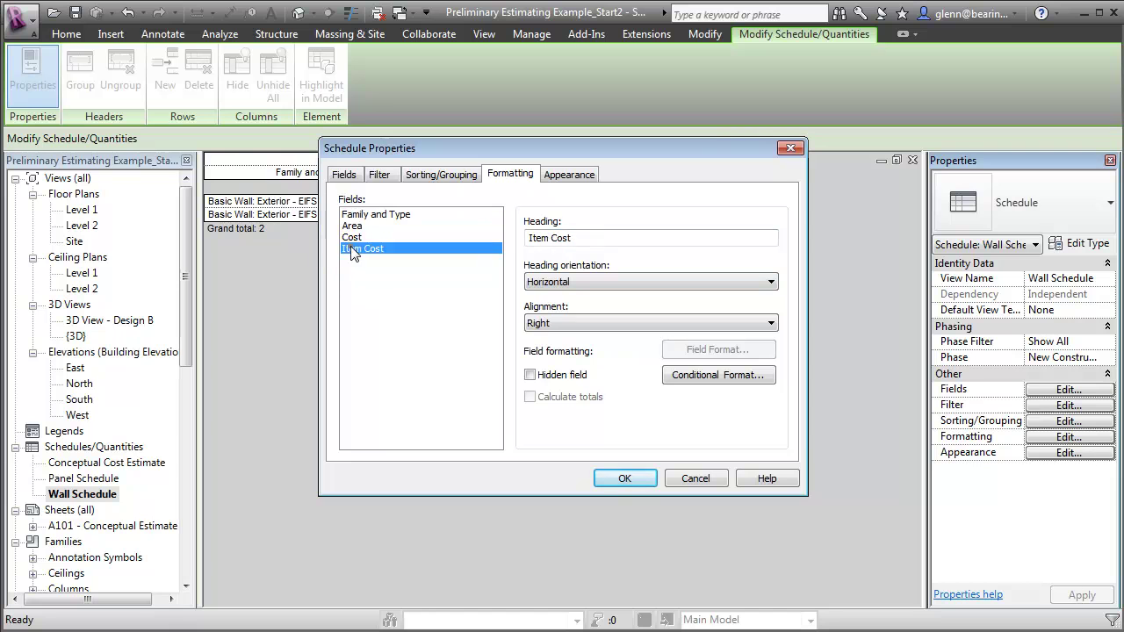
pyautogui.click(687, 351)
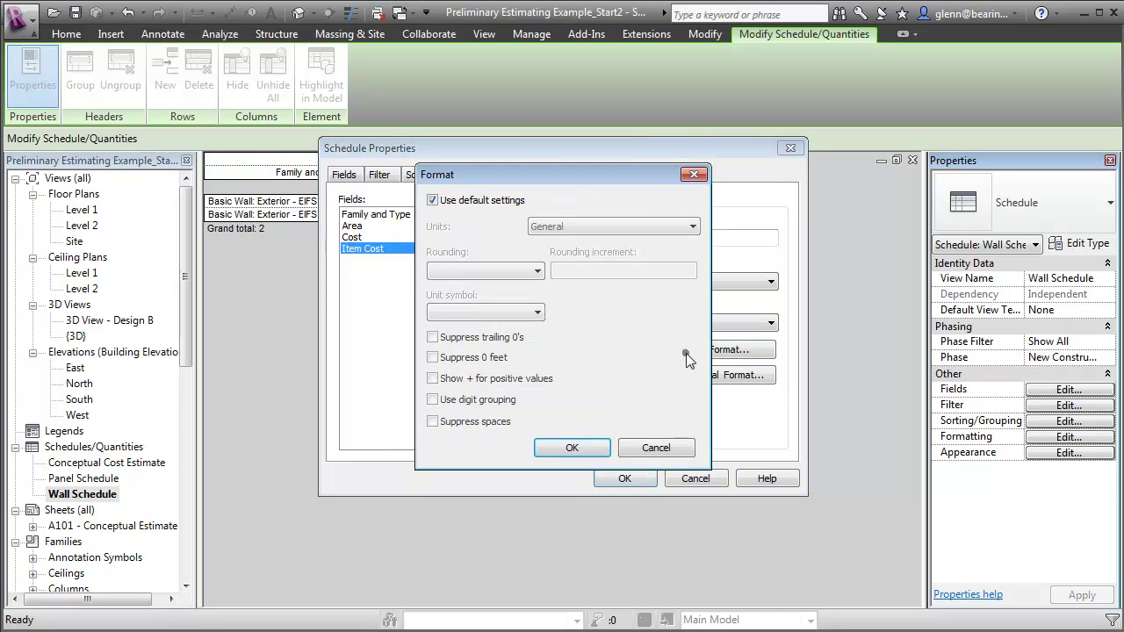
pyautogui.click(500, 207)
pyautogui.click(540, 226)
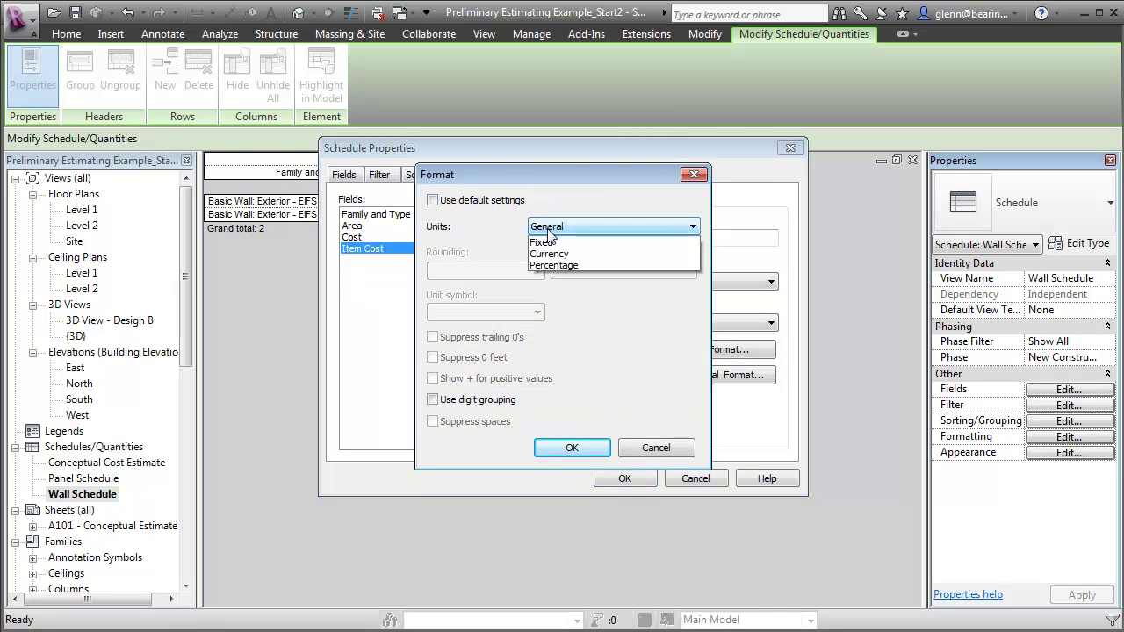
pyautogui.click(549, 265)
pyautogui.click(474, 271)
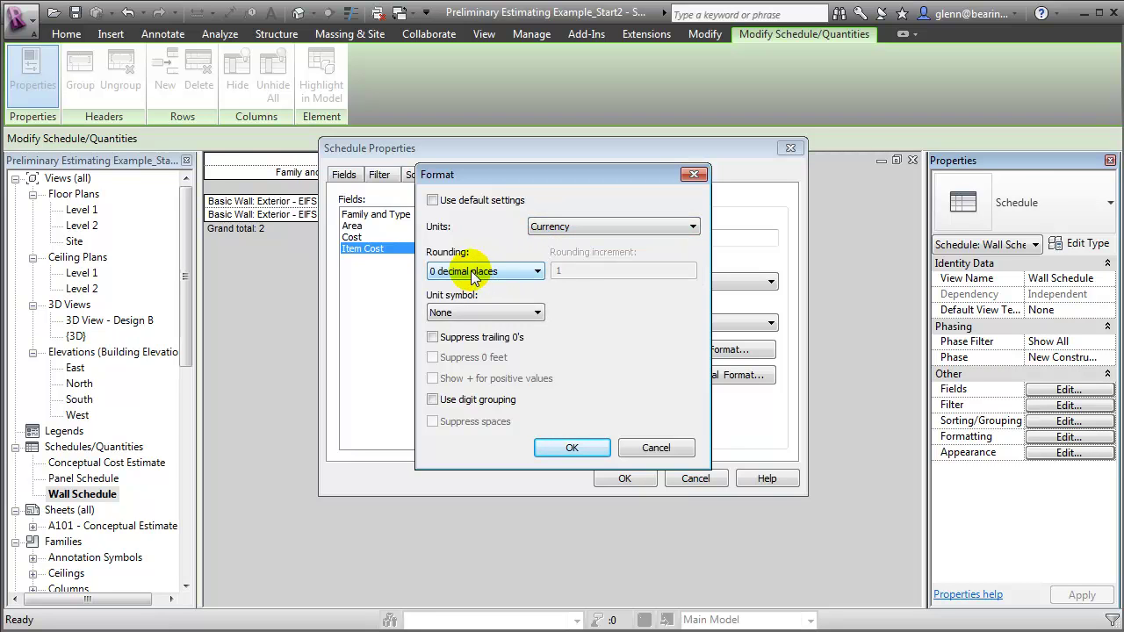
pyautogui.click(448, 312)
pyautogui.click(432, 340)
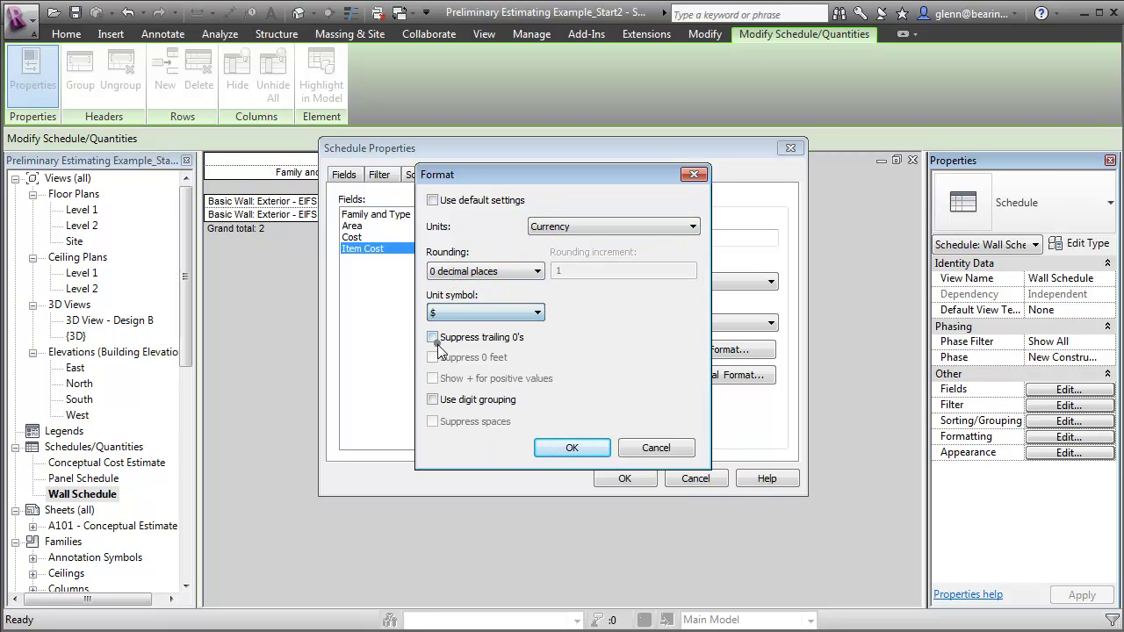
pyautogui.click(433, 400)
pyautogui.click(571, 448)
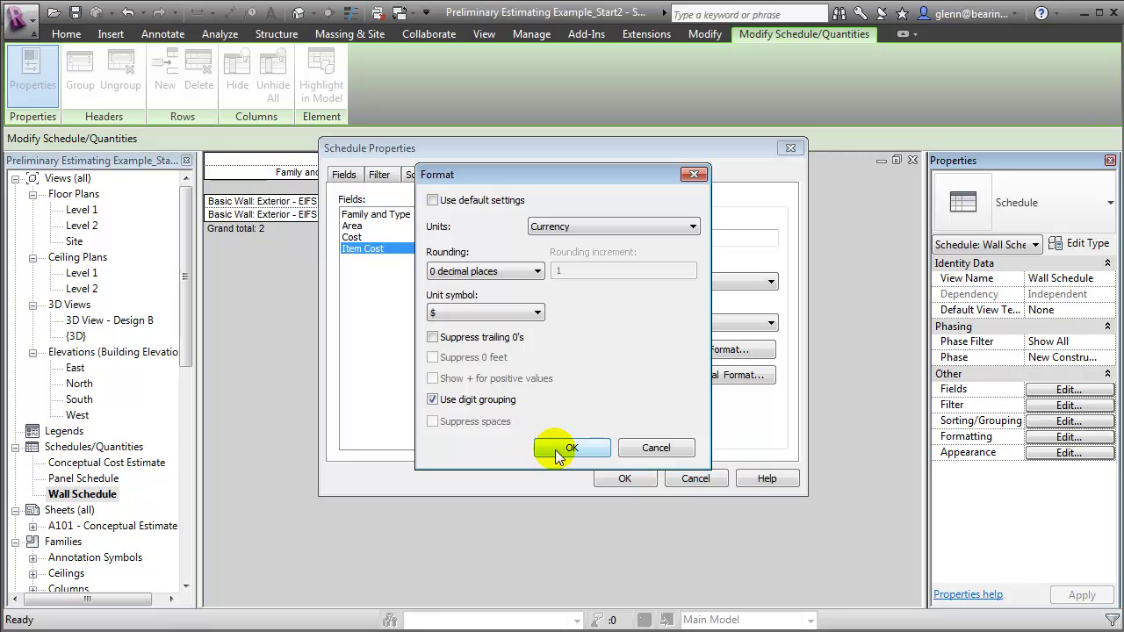
pyautogui.click(613, 481)
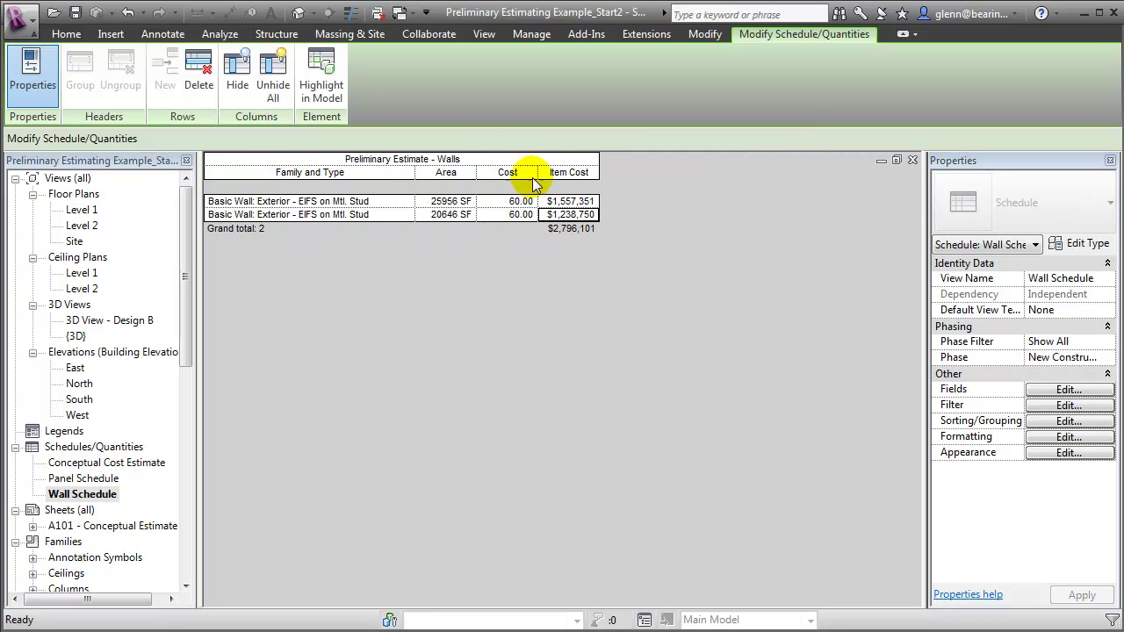
# Create a building component schedule named Panel Schedule 2 for the Curtain Panels category in the New Construction phase
pyautogui.click(482, 36)
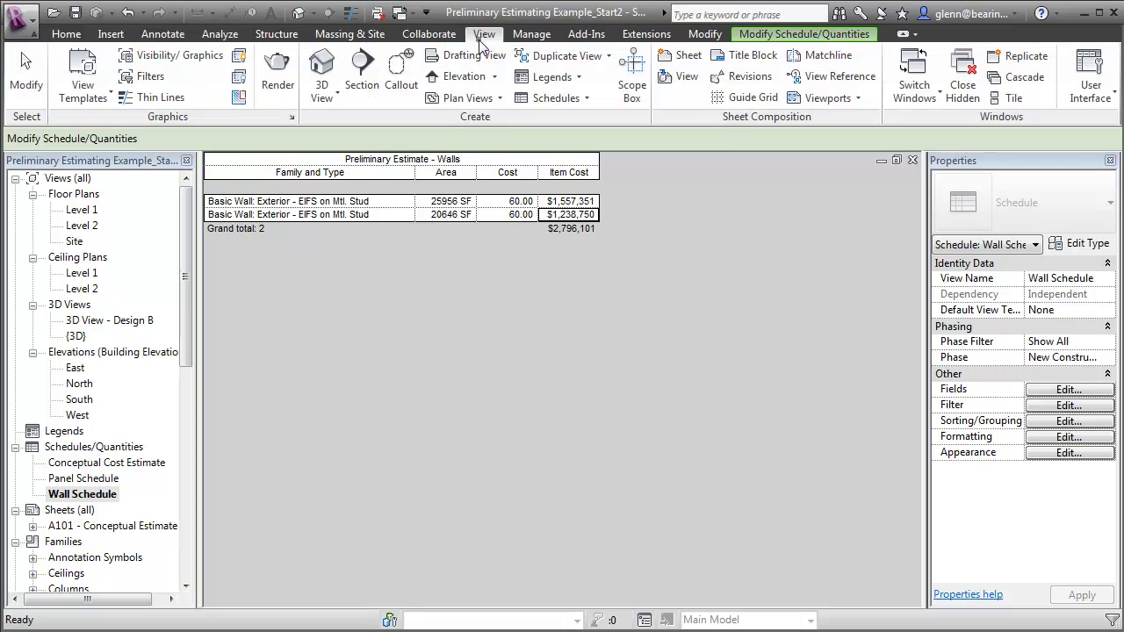
pyautogui.click(561, 98)
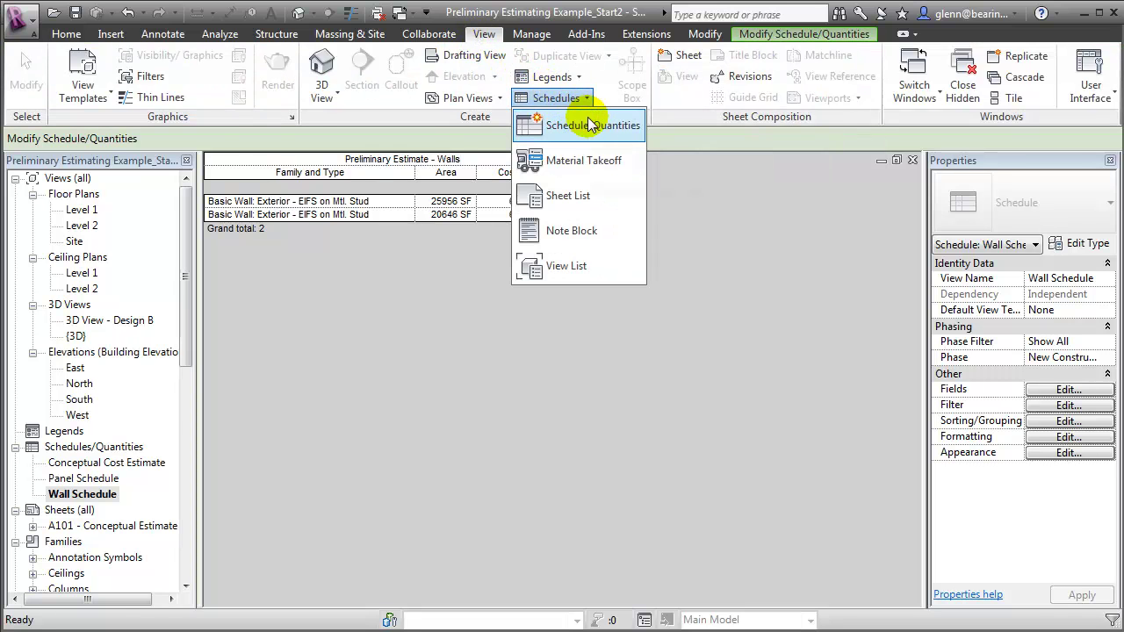
pyautogui.click(589, 126)
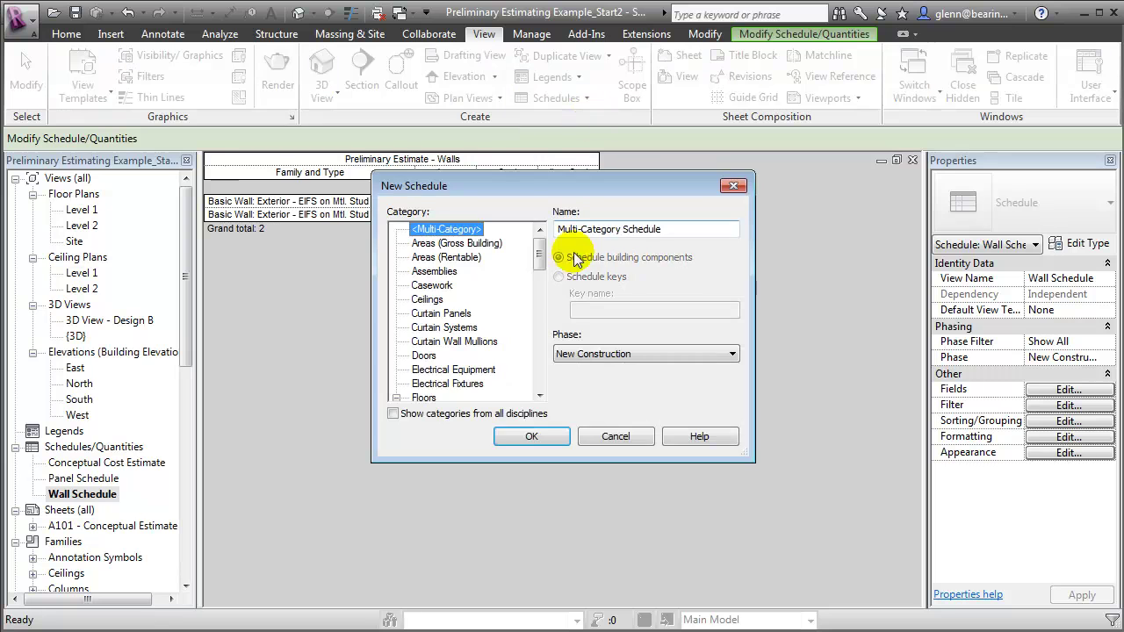
pyautogui.click(454, 314)
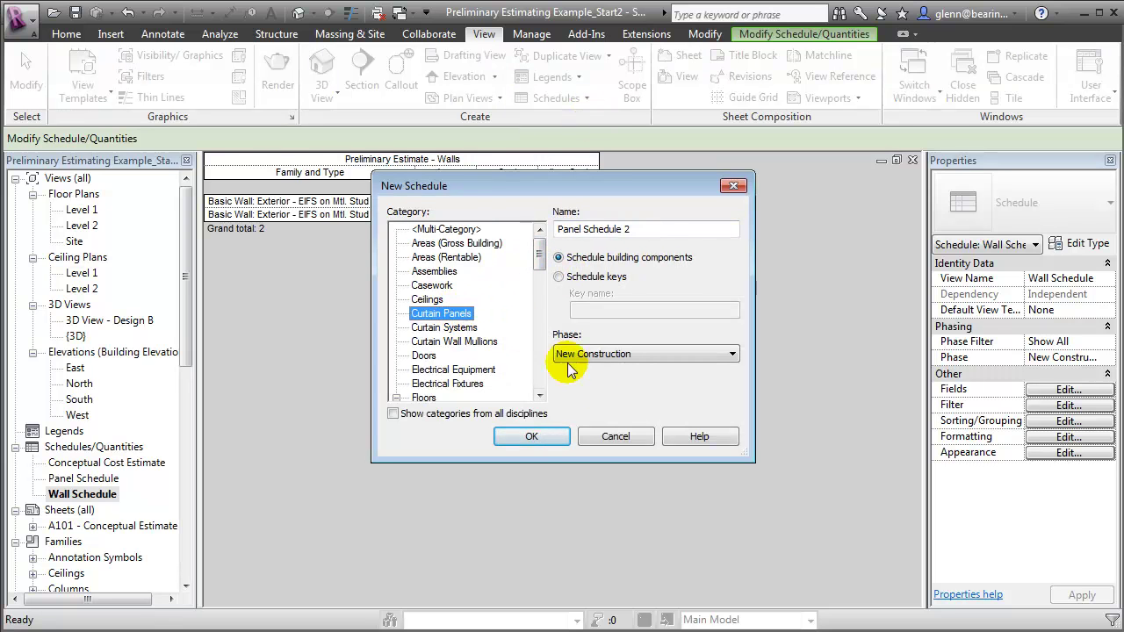
pyautogui.click(546, 446)
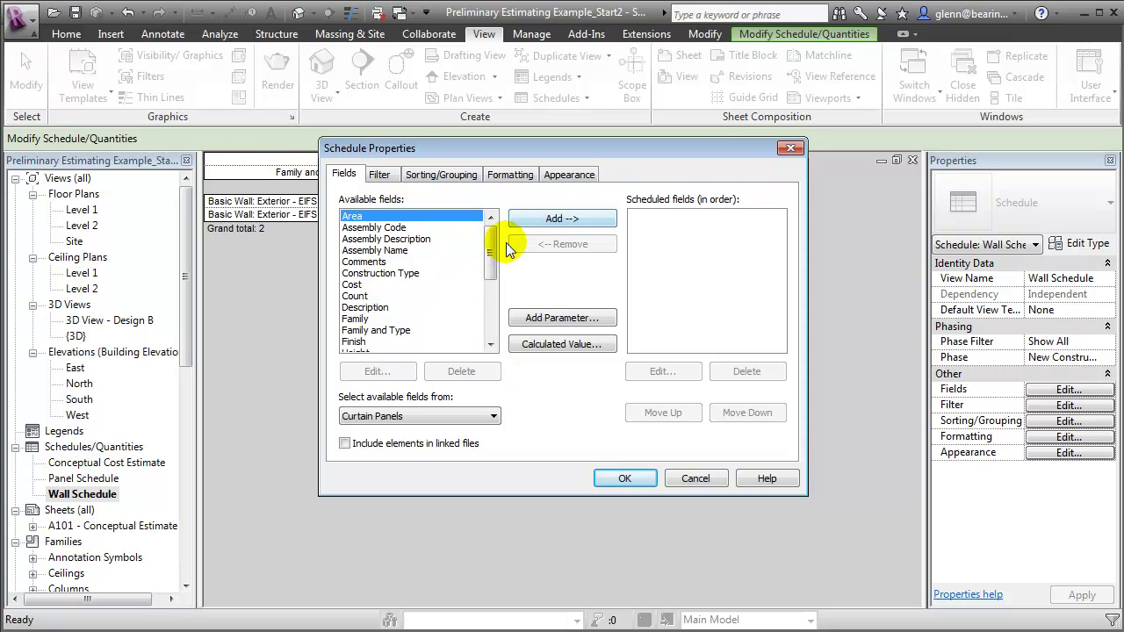
# Add the Family and Type, Area and Cost fields to the curtain panel schedule in that order
pyautogui.click(415, 330)
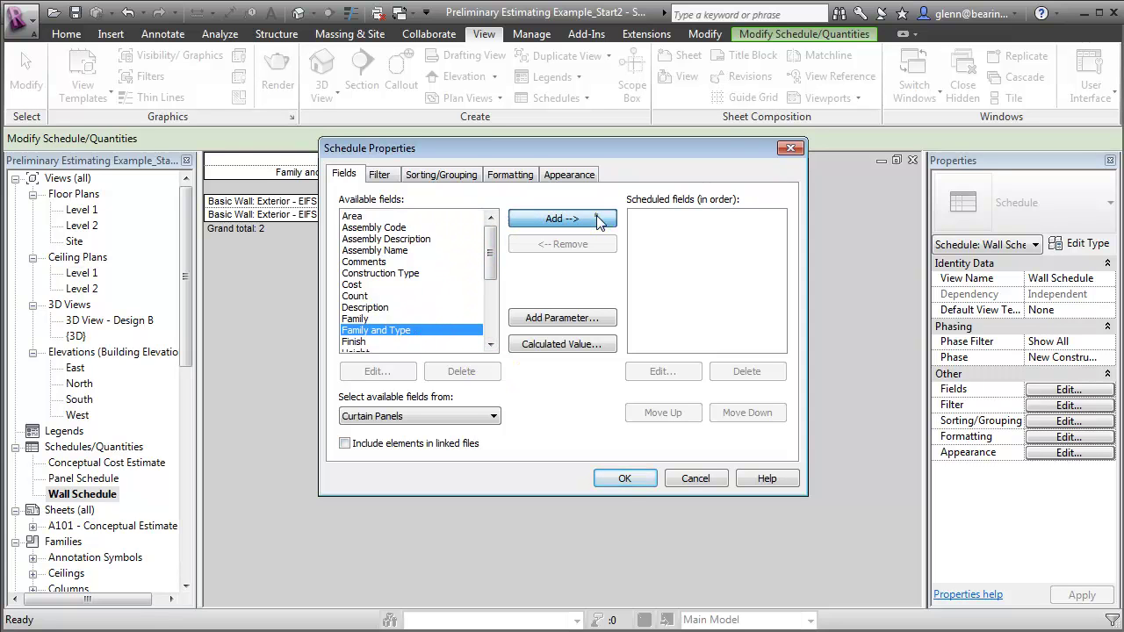
pyautogui.click(597, 222)
pyautogui.click(378, 217)
pyautogui.click(560, 219)
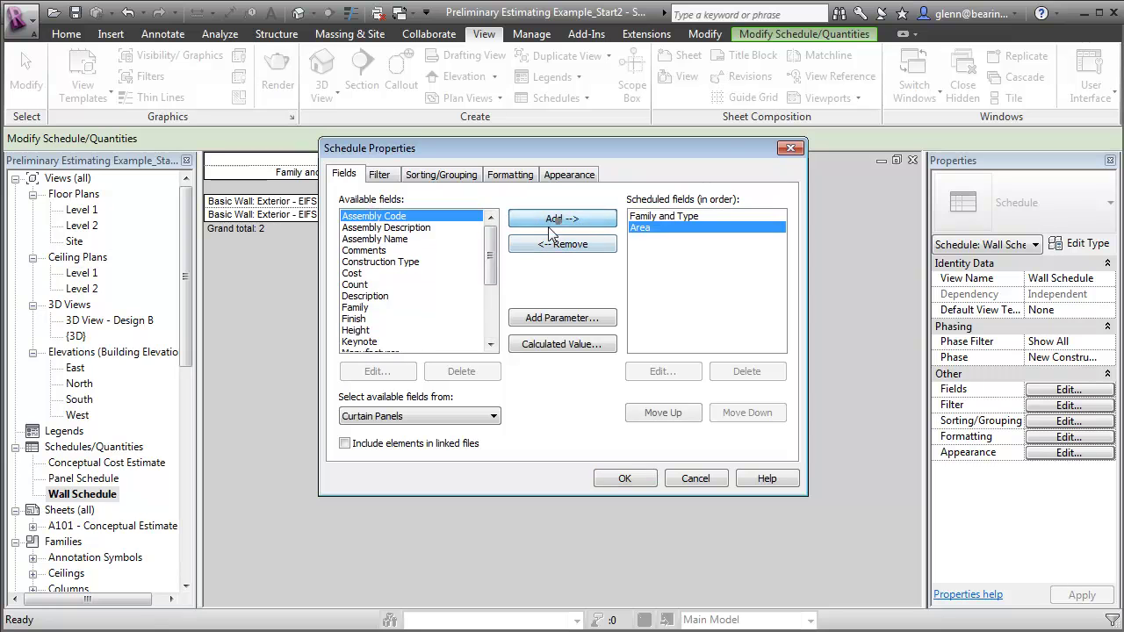
pyautogui.click(379, 273)
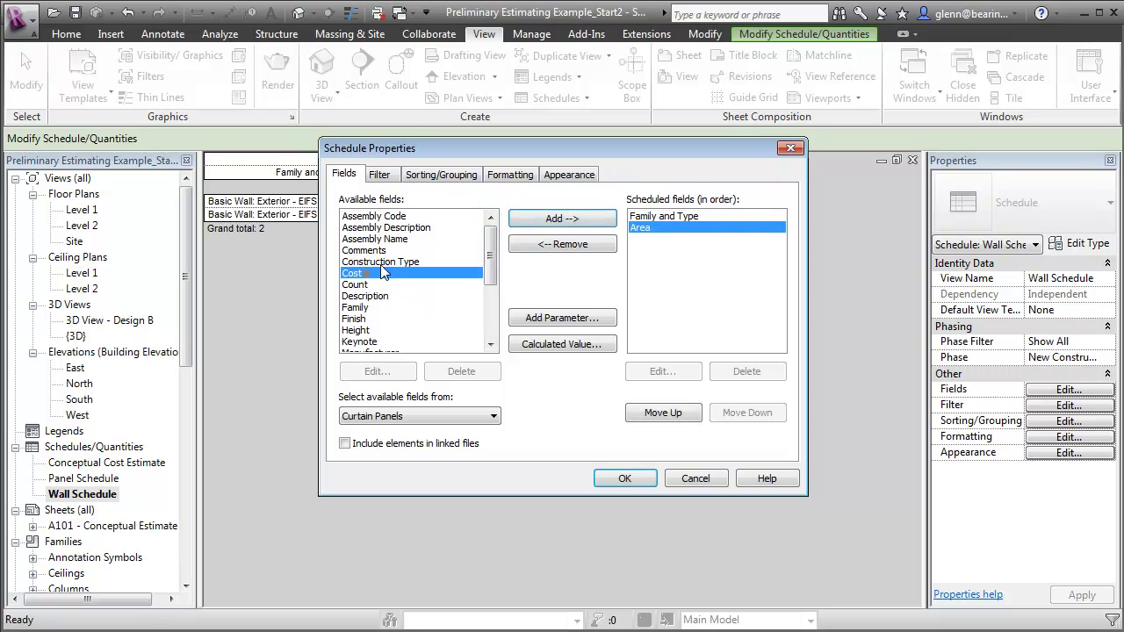
pyautogui.click(553, 220)
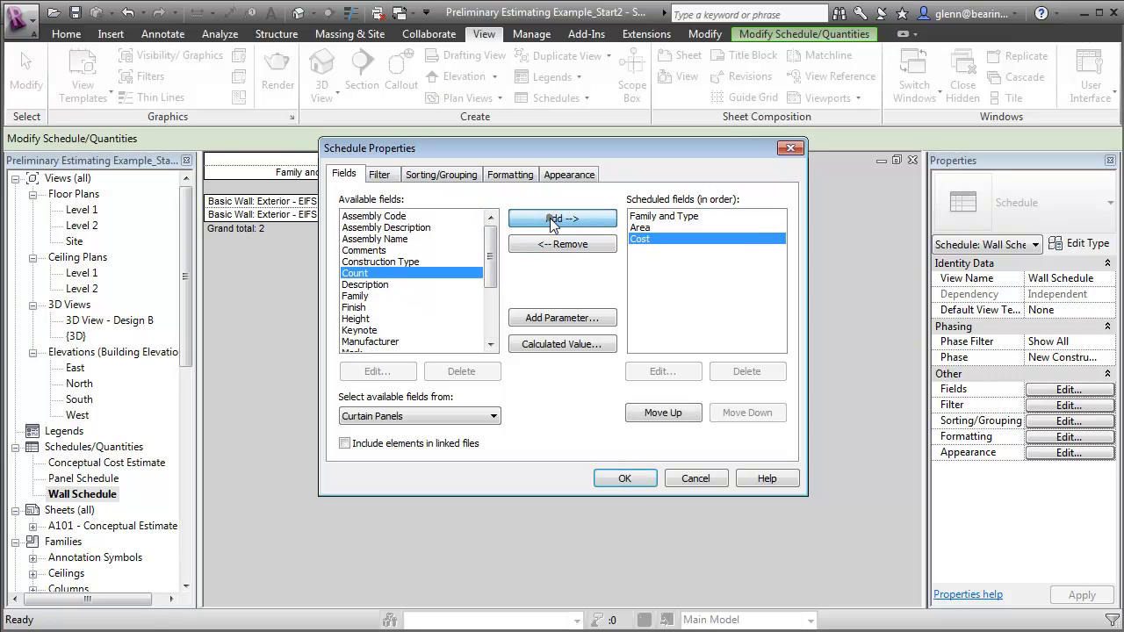
# Add a calculated Number field named Item Cost with the formula Area * Cost / 1 SF to the curtain panel schedule
pyautogui.click(573, 346)
pyautogui.write('Item Cost')
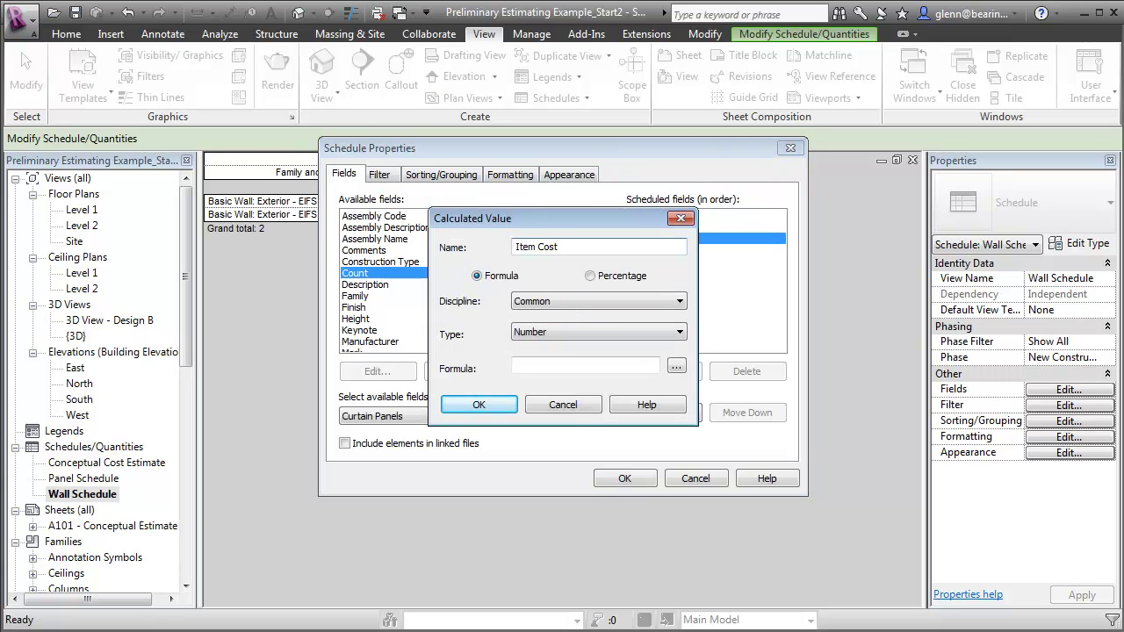
pyautogui.click(550, 363)
pyautogui.write('Area * Cost / 1 SF')
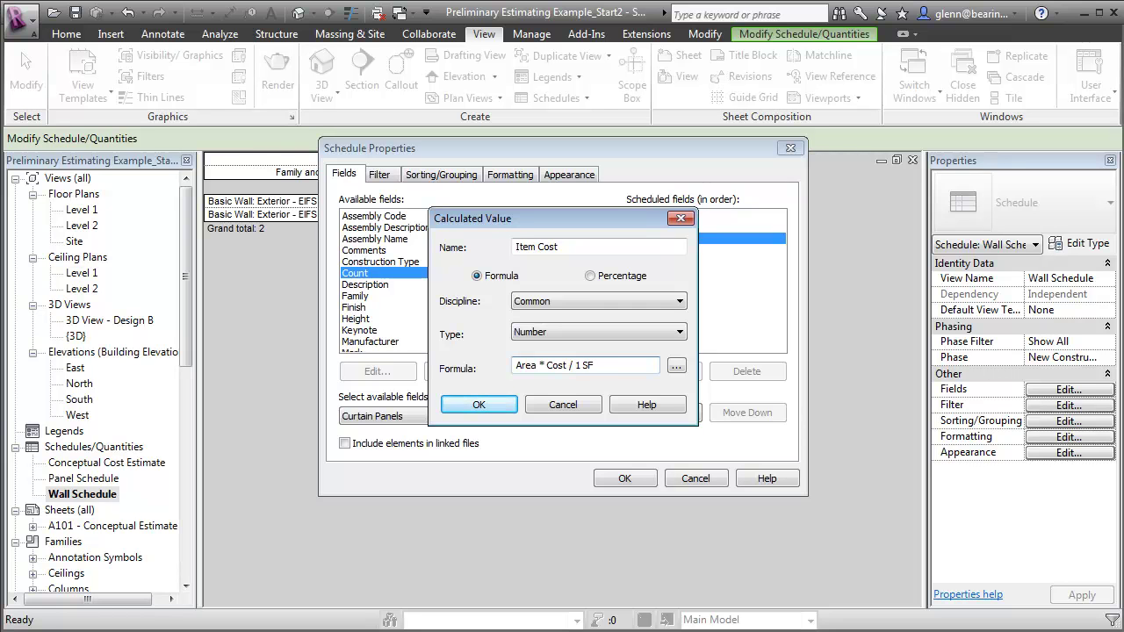
pyautogui.click(507, 404)
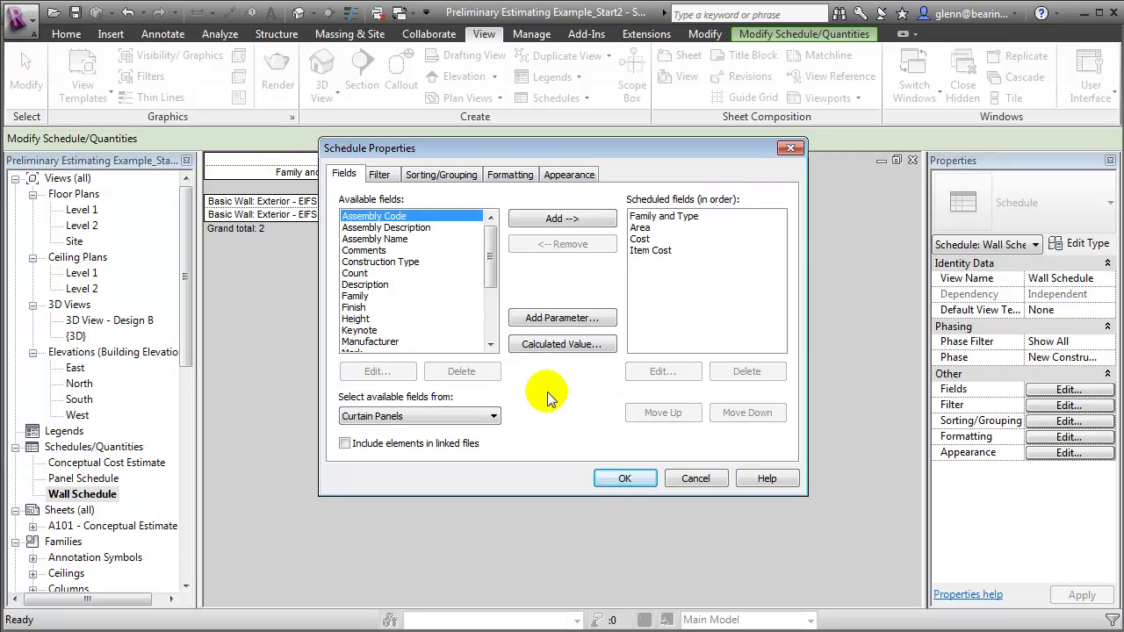
pyautogui.click(444, 174)
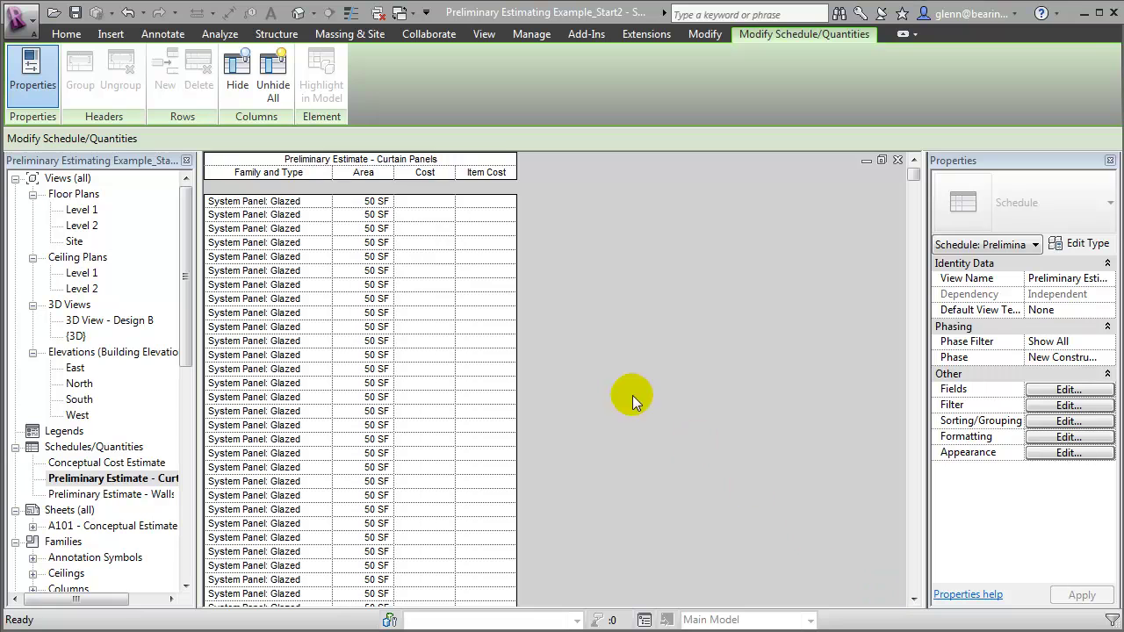
# Set the cost to 80 for all System Panel: Glazed elements in the curtain panel schedule
pyautogui.click(430, 202)
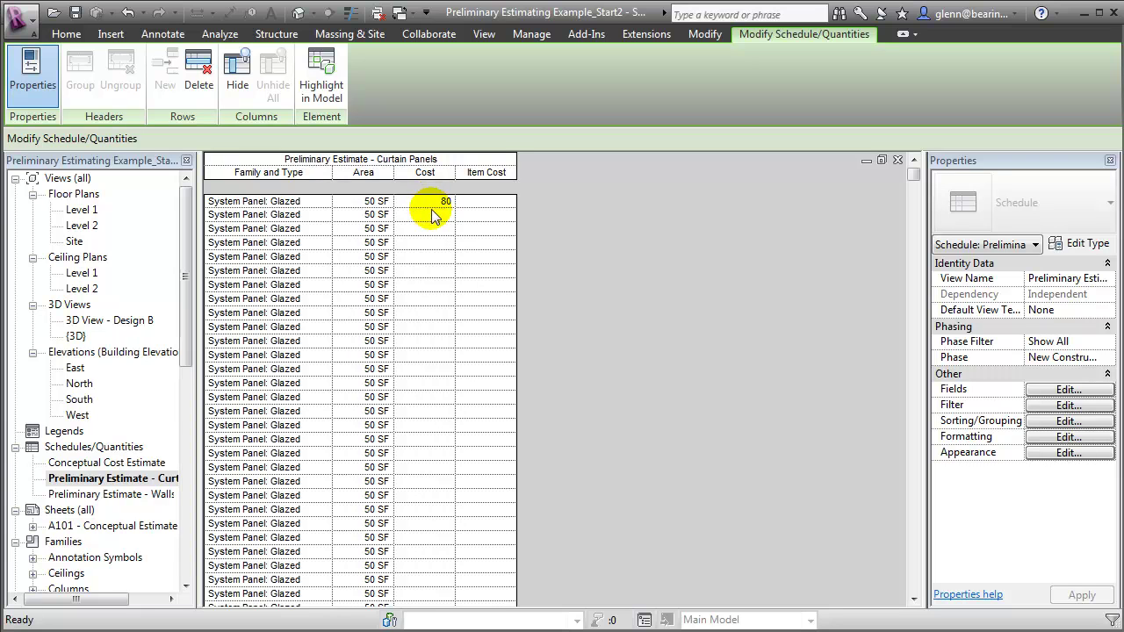
pyautogui.click(430, 202)
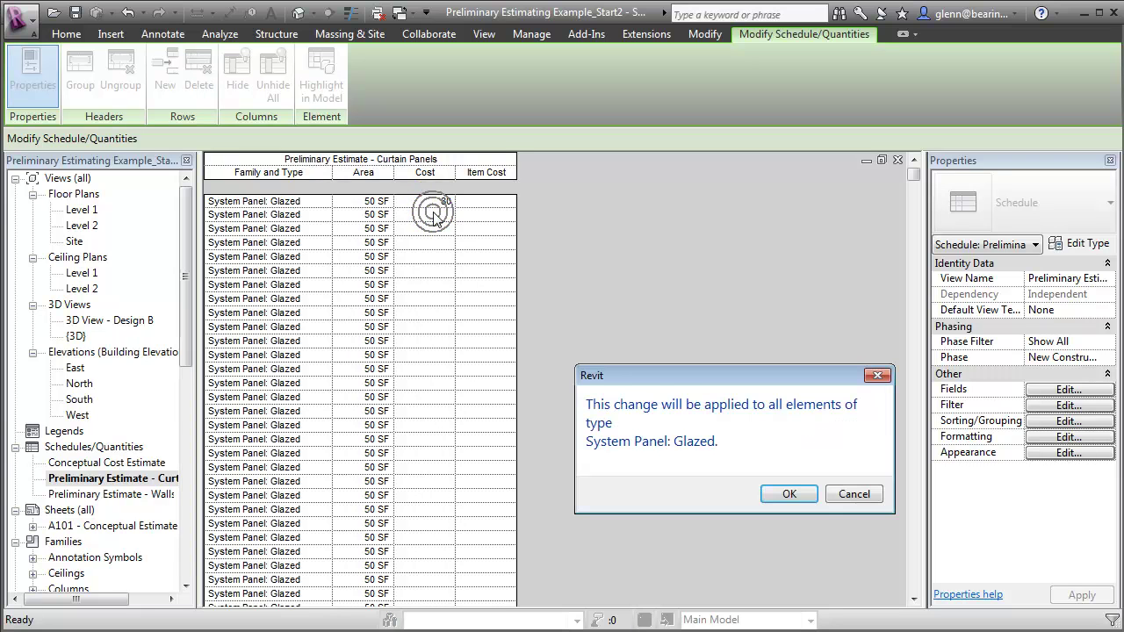
pyautogui.click(788, 495)
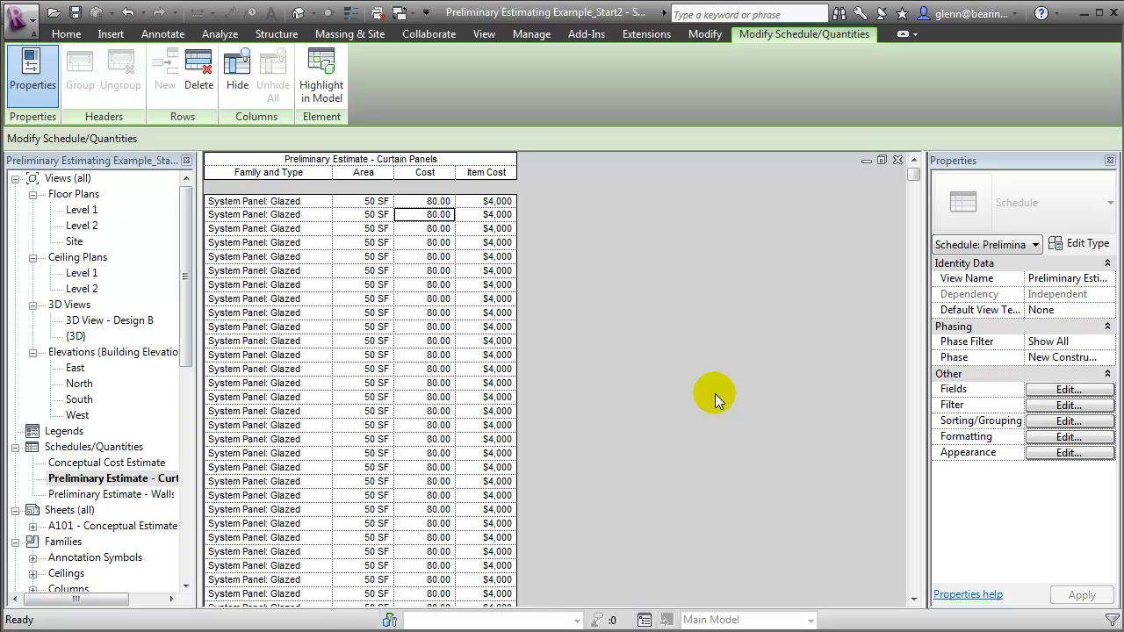
# Turn off itemizing every instance in the curtain panel schedule
pyautogui.click(1037, 423)
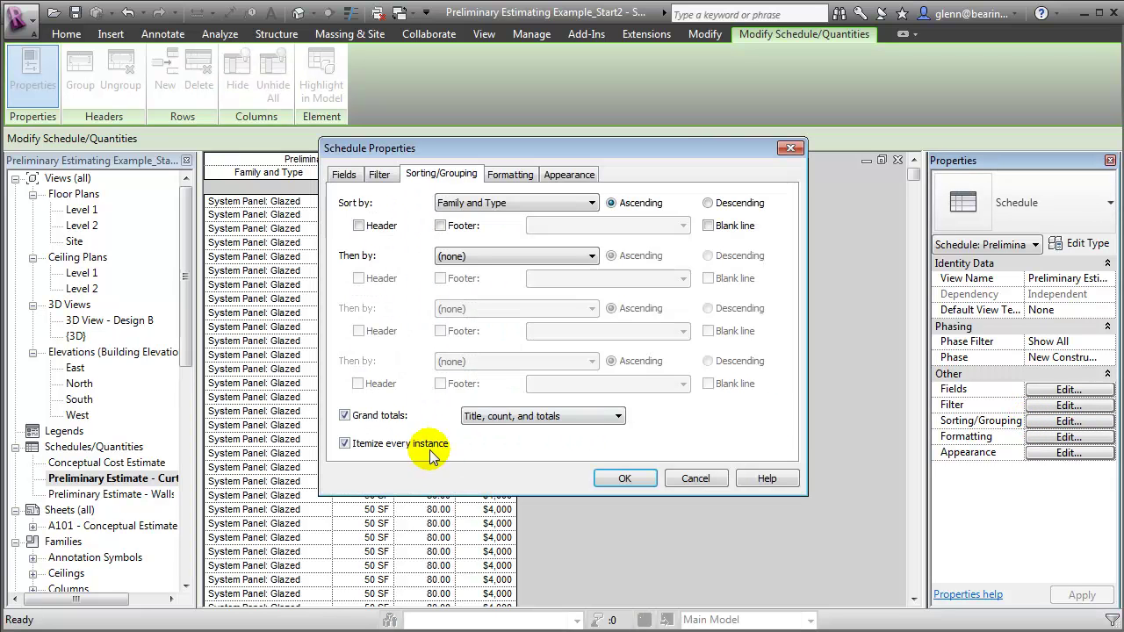
pyautogui.click(377, 446)
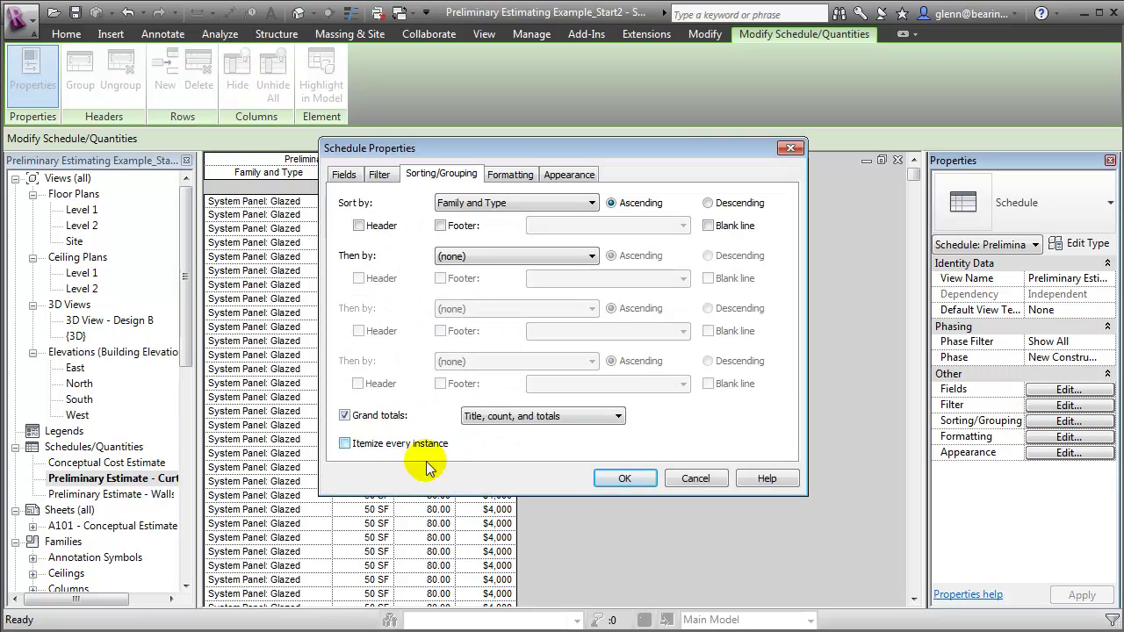
pyautogui.click(634, 478)
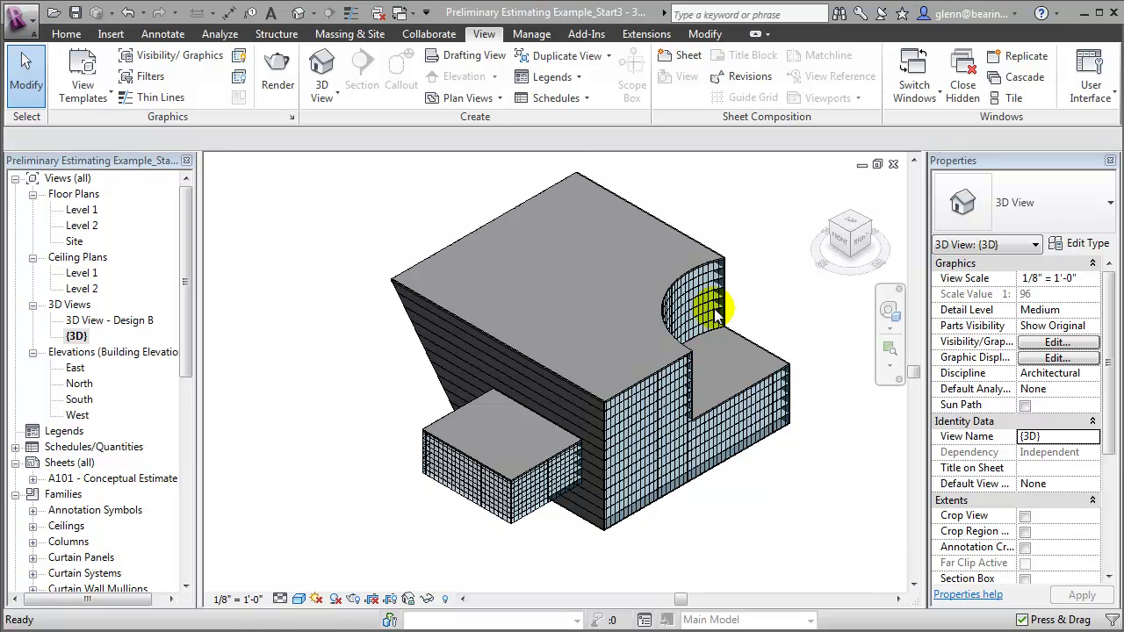
# Create a material takeoff named Multi-Category Material Takeoff 2 for the Multi-Category option in the New Construction phase
pyautogui.click(553, 98)
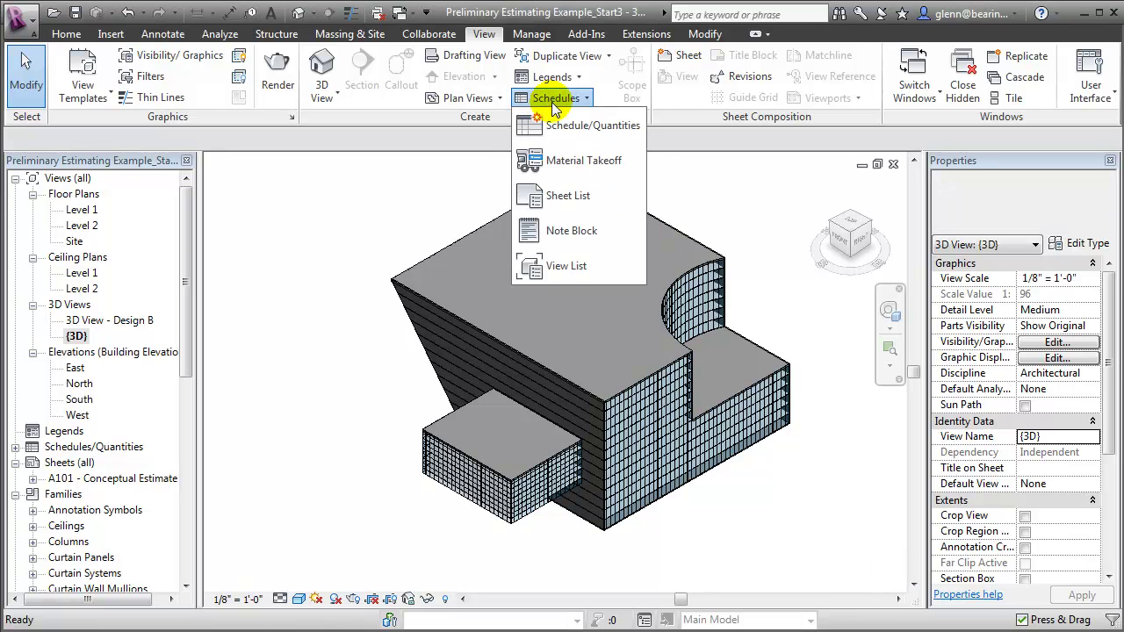
pyautogui.click(614, 157)
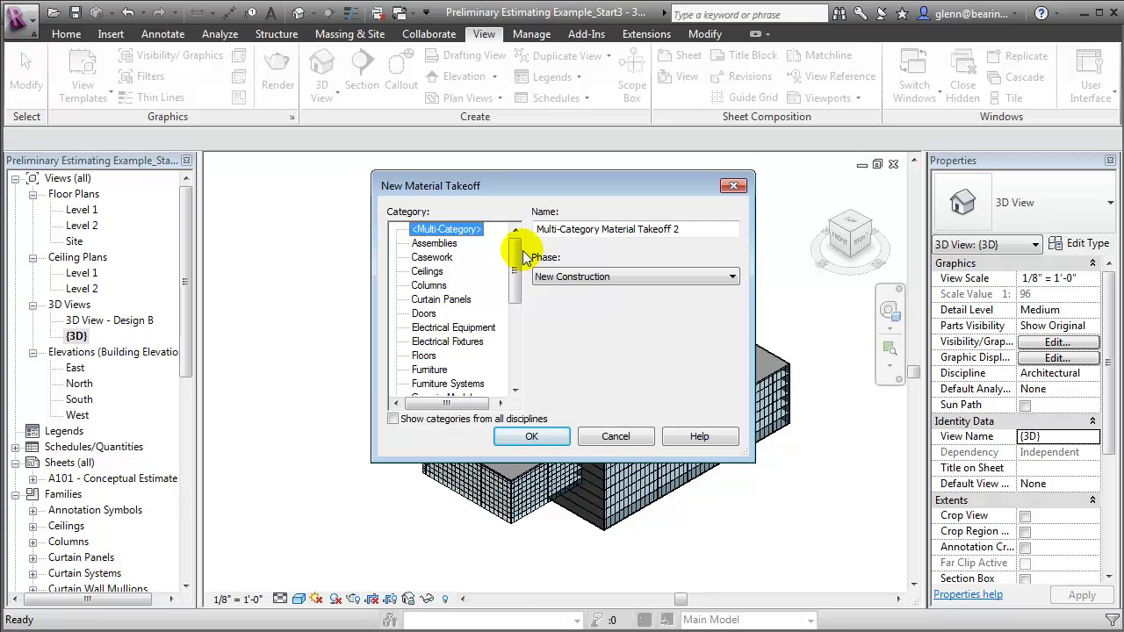
pyautogui.click(531, 436)
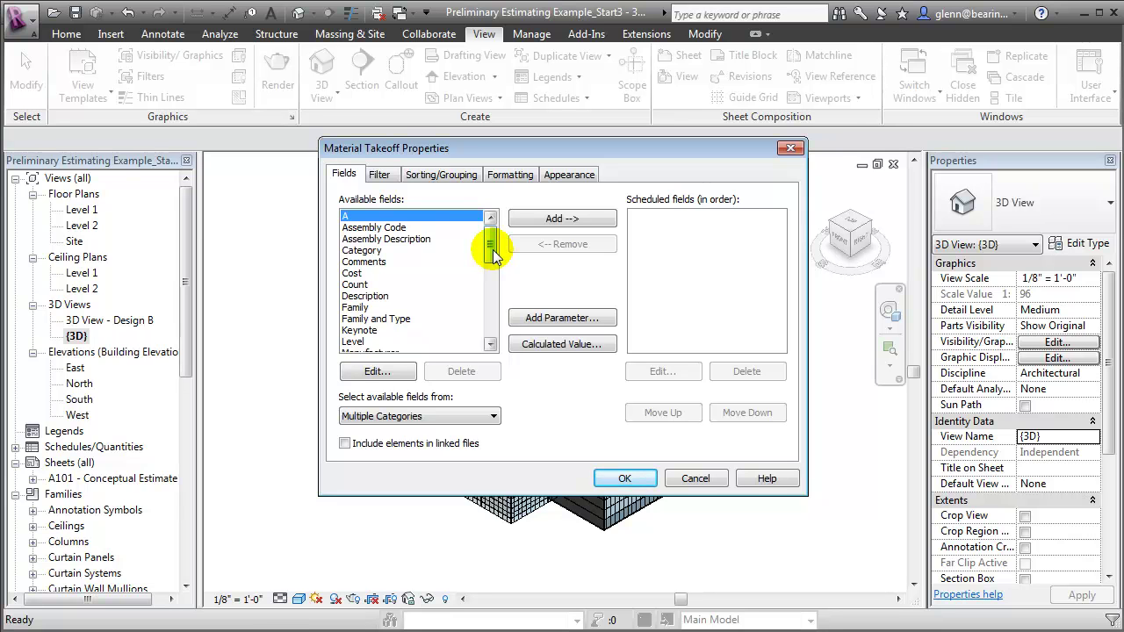
# Add the Family and Type, Material: Name, Material: Area and Material: Cost fields to the material takeoff in that order
pyautogui.click(396, 318)
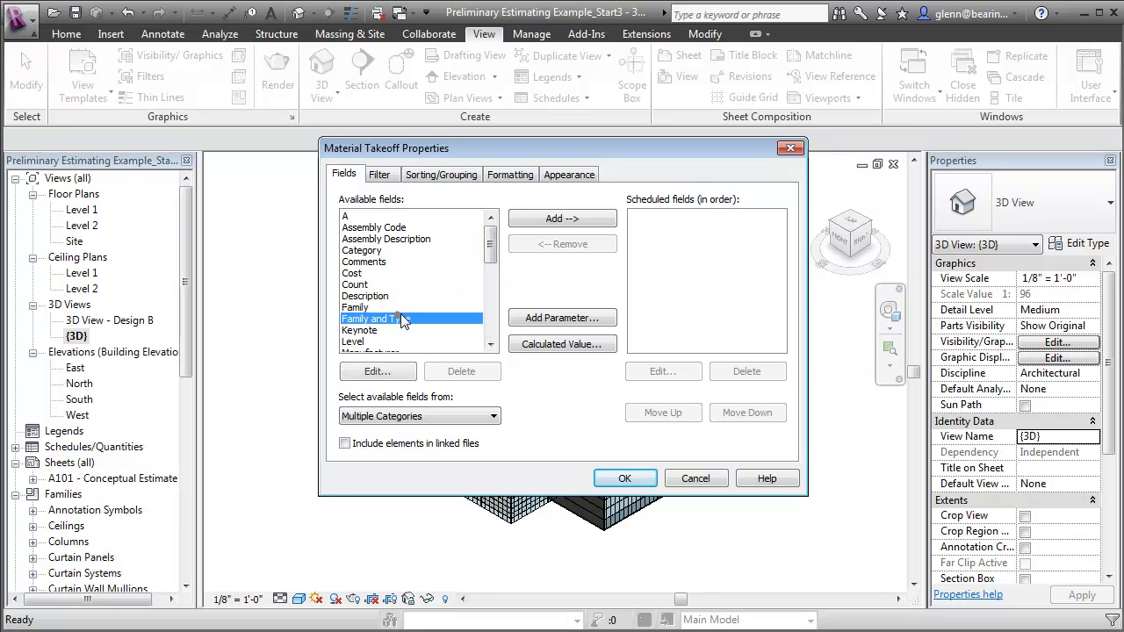
pyautogui.click(583, 218)
pyautogui.moveTo(493, 251); pyautogui.dragTo(495, 294)
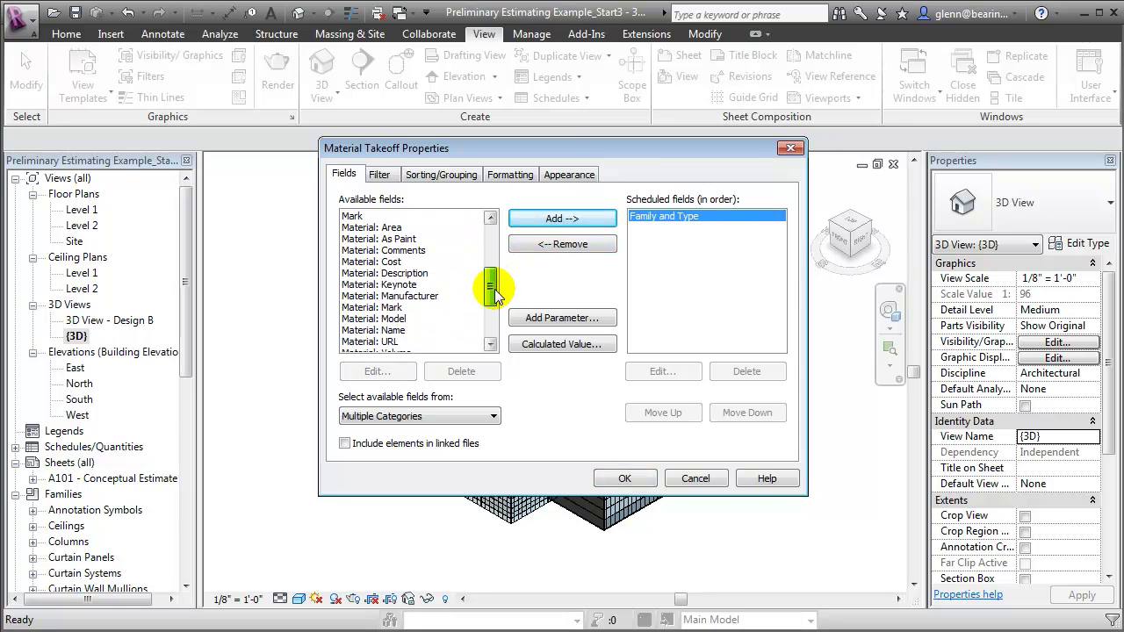
pyautogui.click(394, 330)
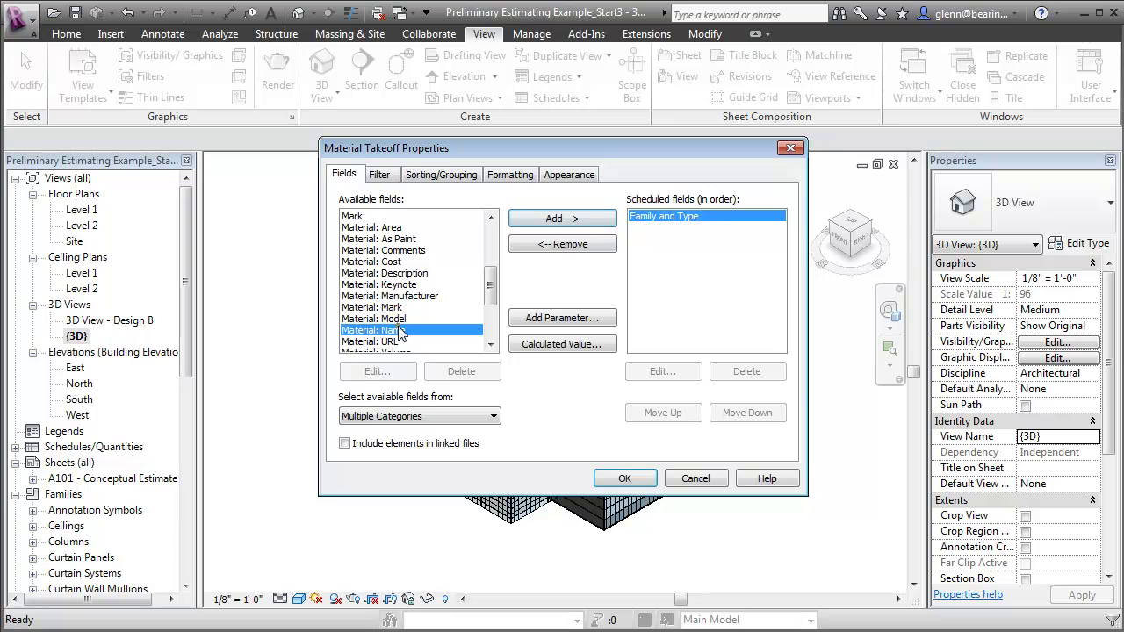
pyautogui.click(549, 220)
pyautogui.click(391, 228)
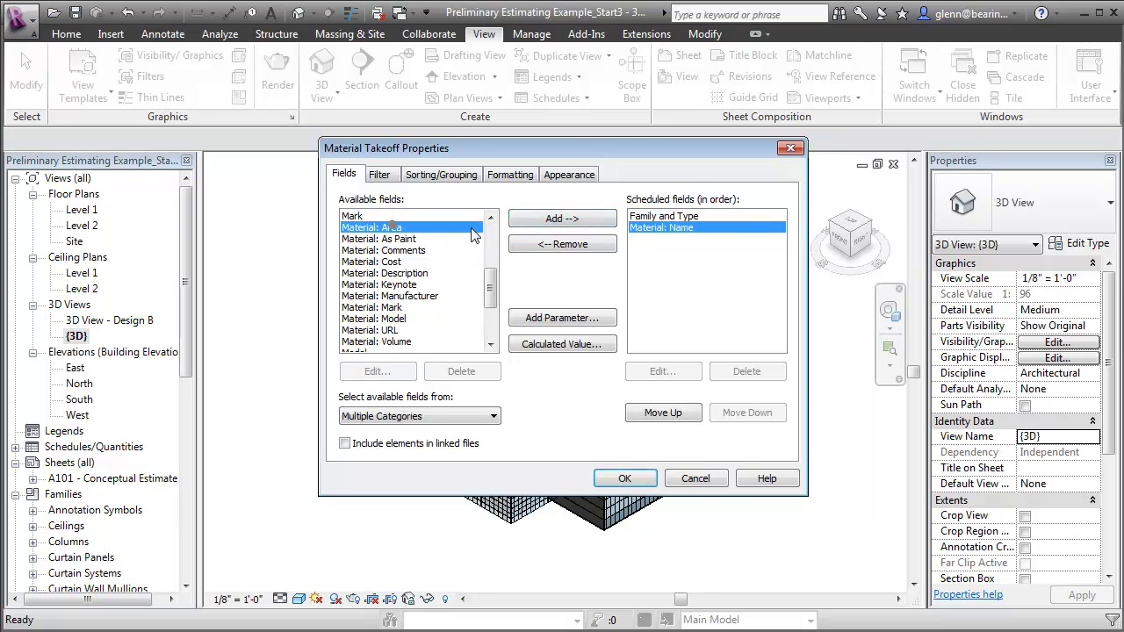
pyautogui.click(574, 221)
pyautogui.click(386, 251)
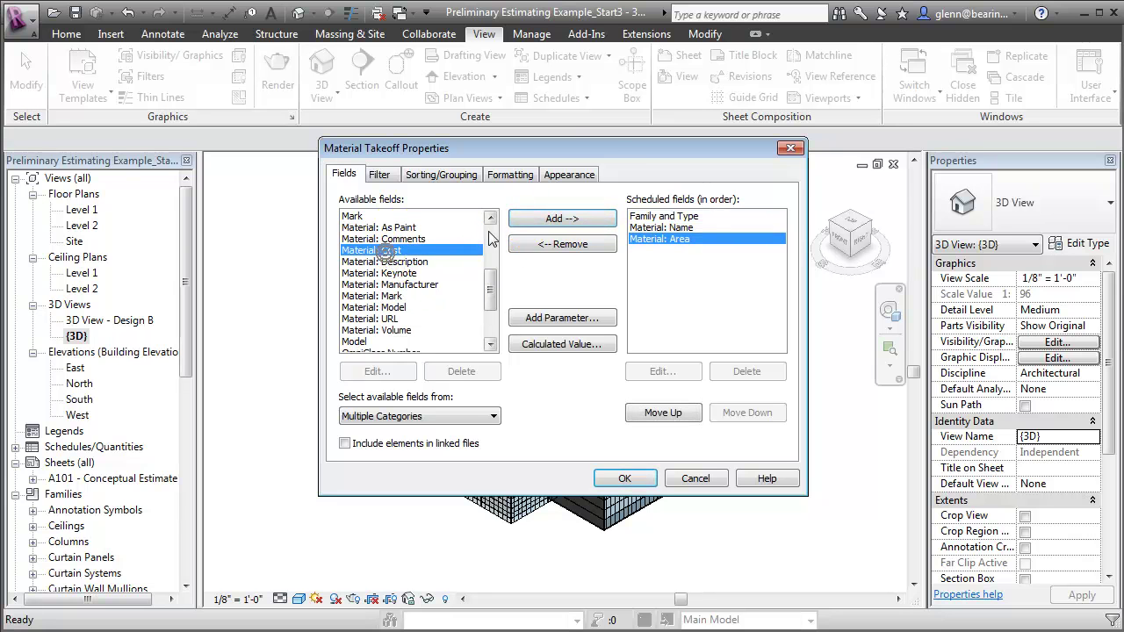
pyautogui.click(546, 220)
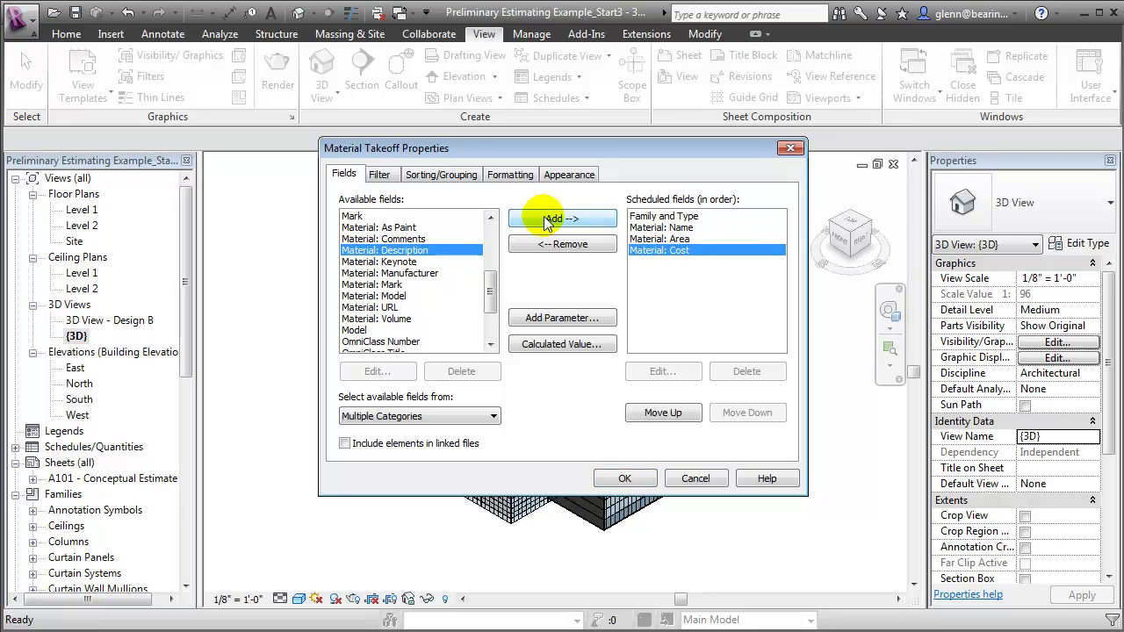
# Add a calculated Number field named Material Item Cost with the formula Material: Area * Material: Cost / 1 SF
pyautogui.click(589, 346)
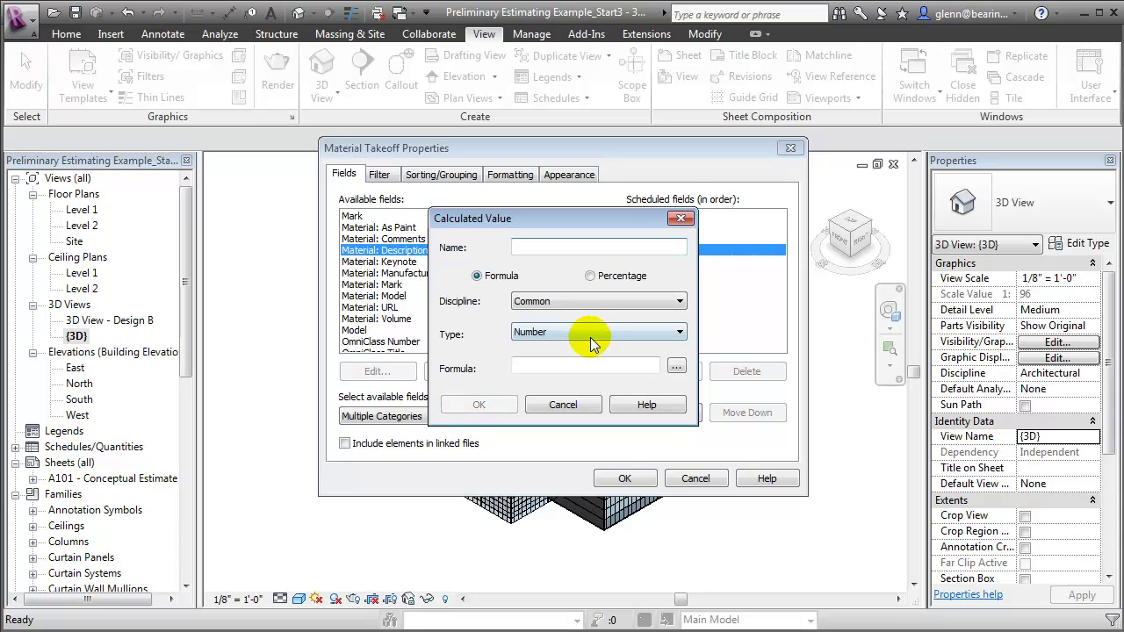
pyautogui.write('Material Item Cost')
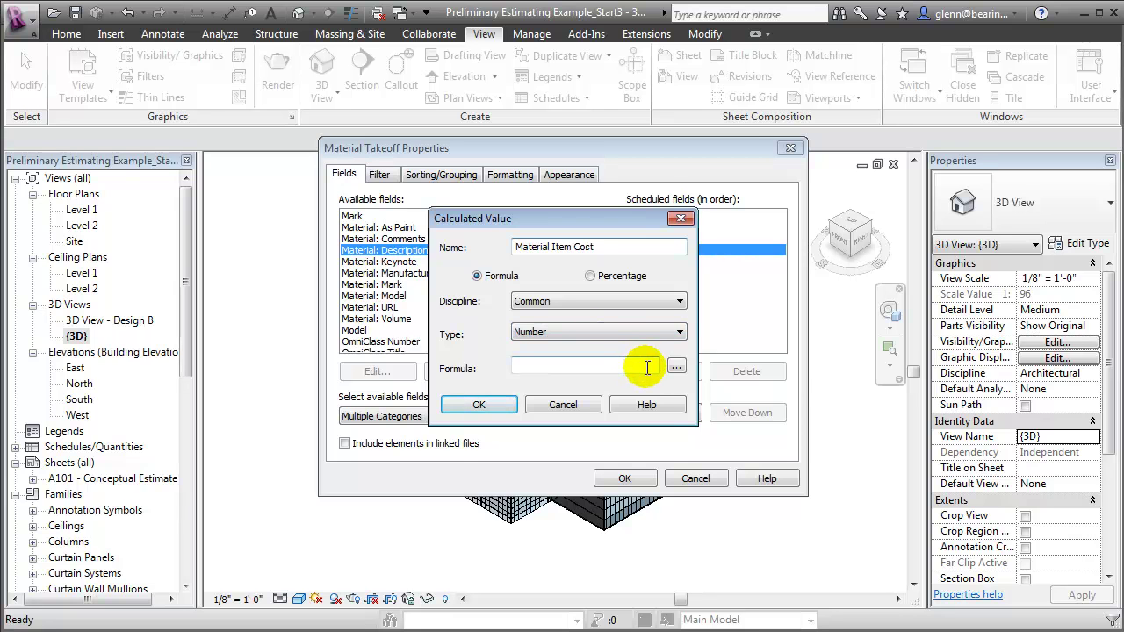
pyautogui.click(677, 369)
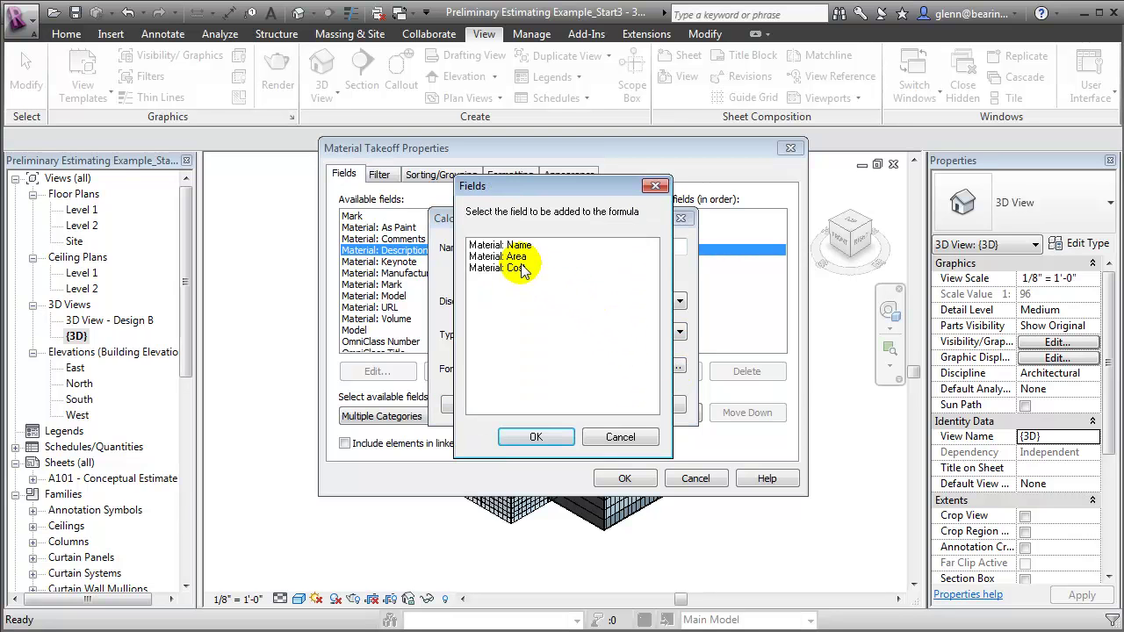
pyautogui.click(523, 258)
pyautogui.click(538, 435)
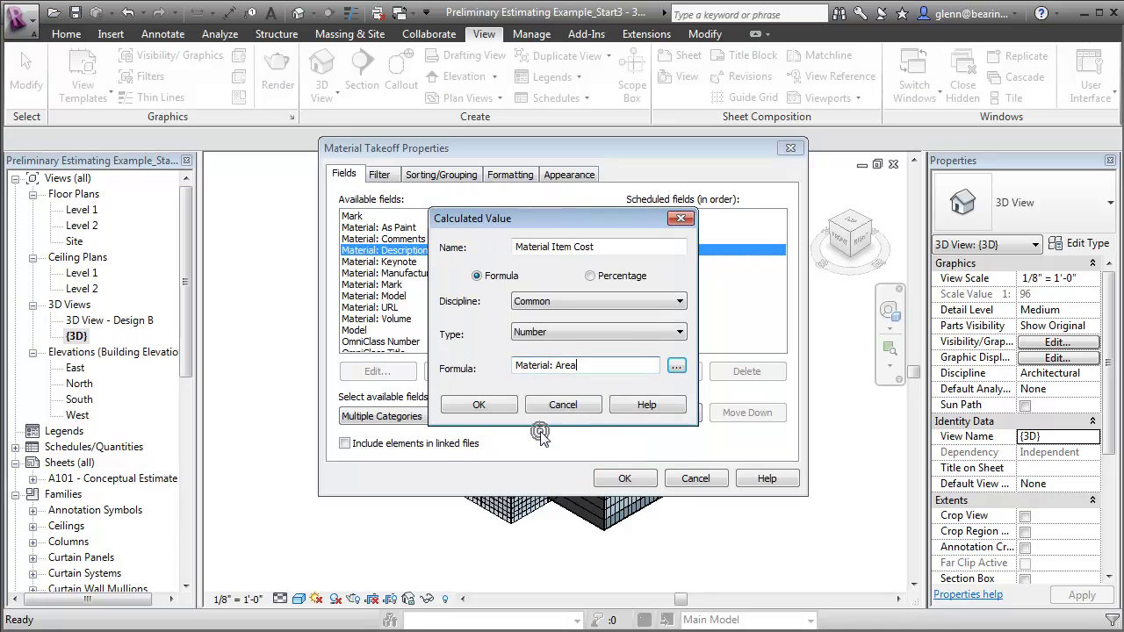
pyautogui.write('*')
pyautogui.click(676, 365)
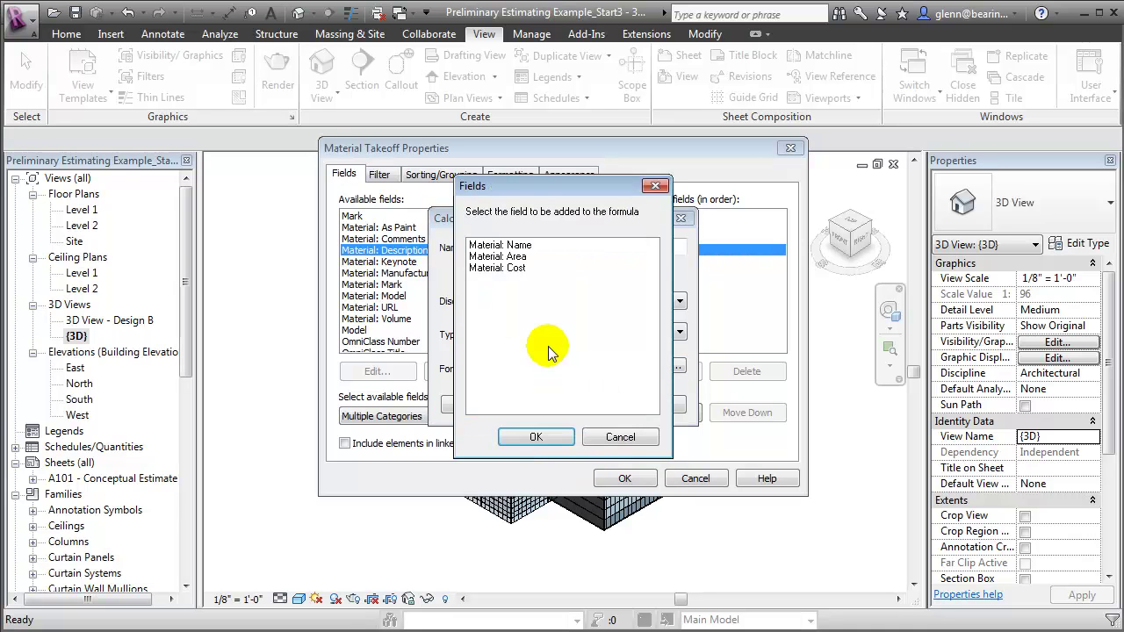
pyautogui.click(520, 268)
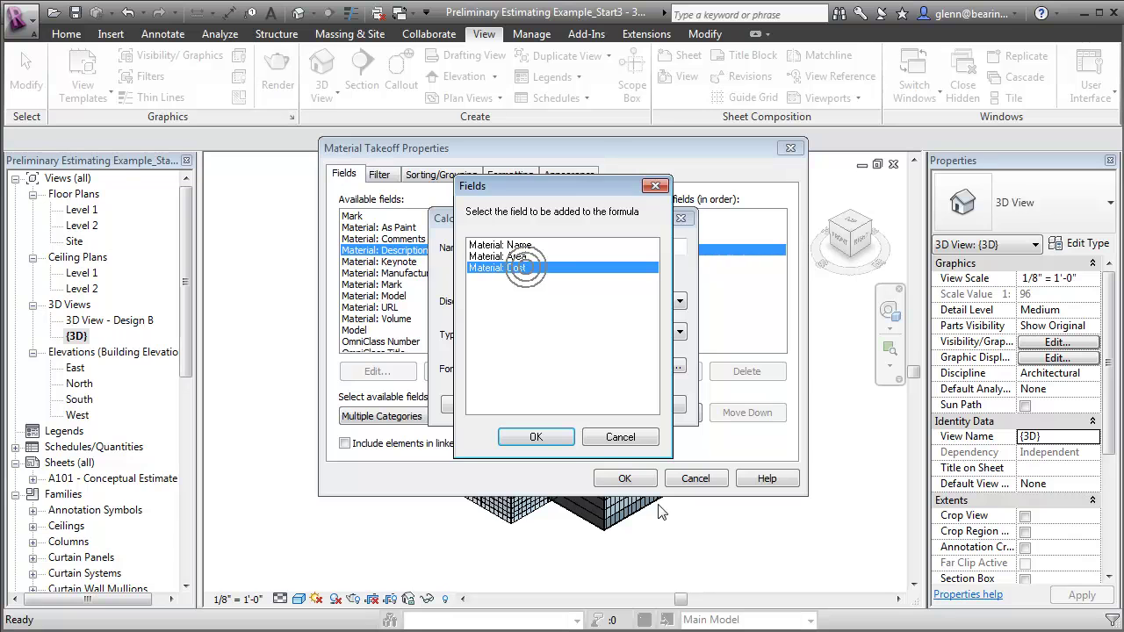
pyautogui.click(535, 437)
pyautogui.write('/ 1 SF')
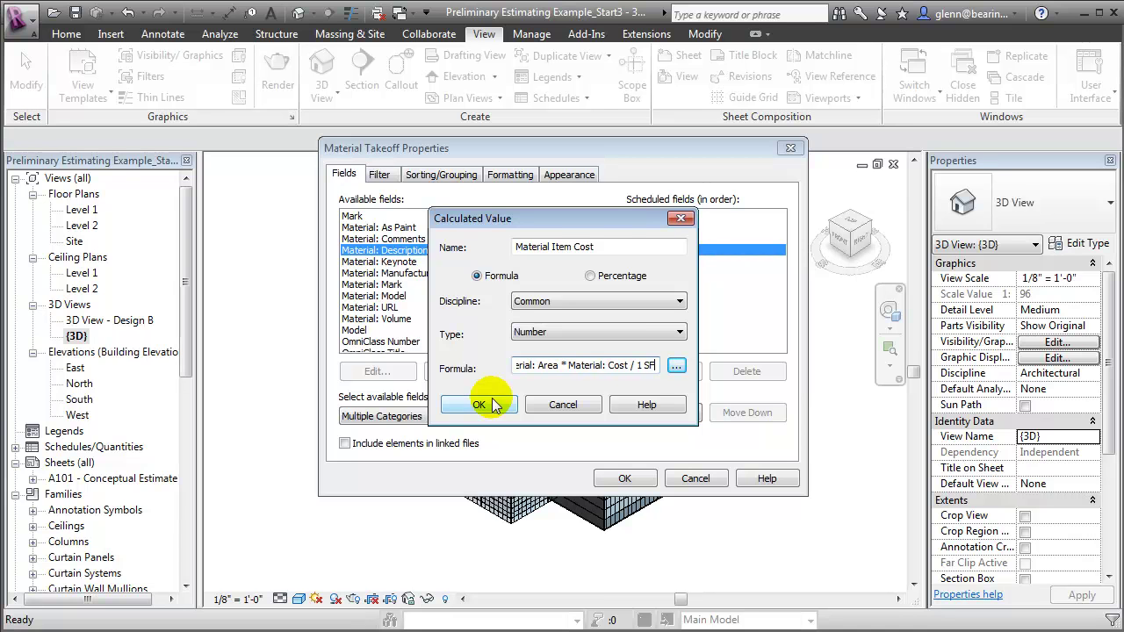
pyautogui.click(480, 404)
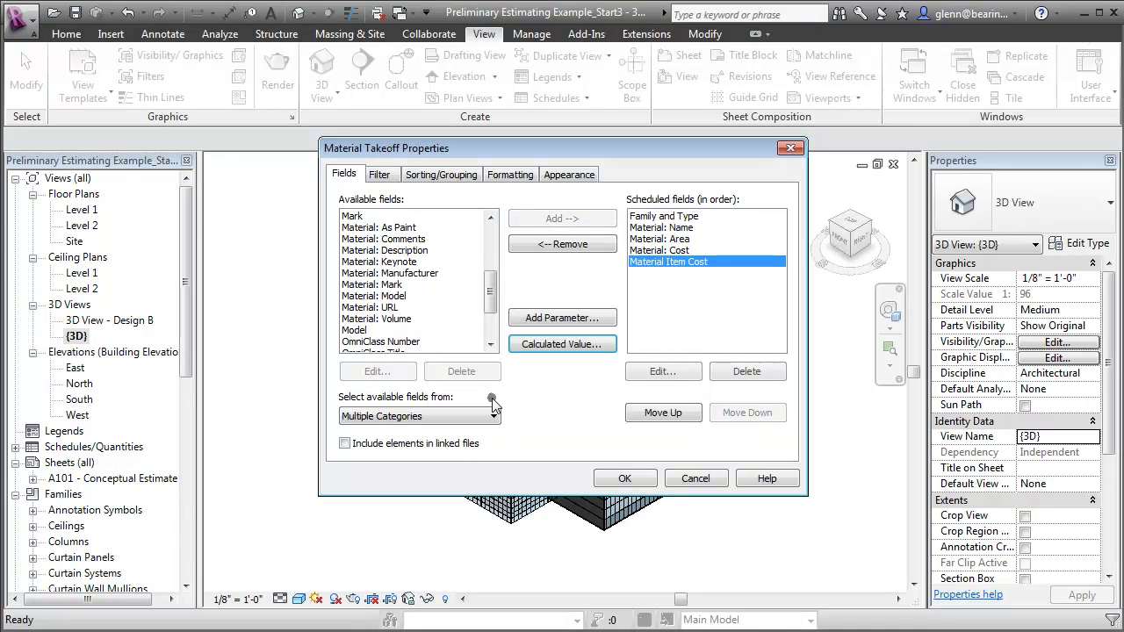
# Sort the takeoff by Material: Name with header, footer showing title, count, and totals, and blank line, and secondarily by Family and Type
pyautogui.click(442, 176)
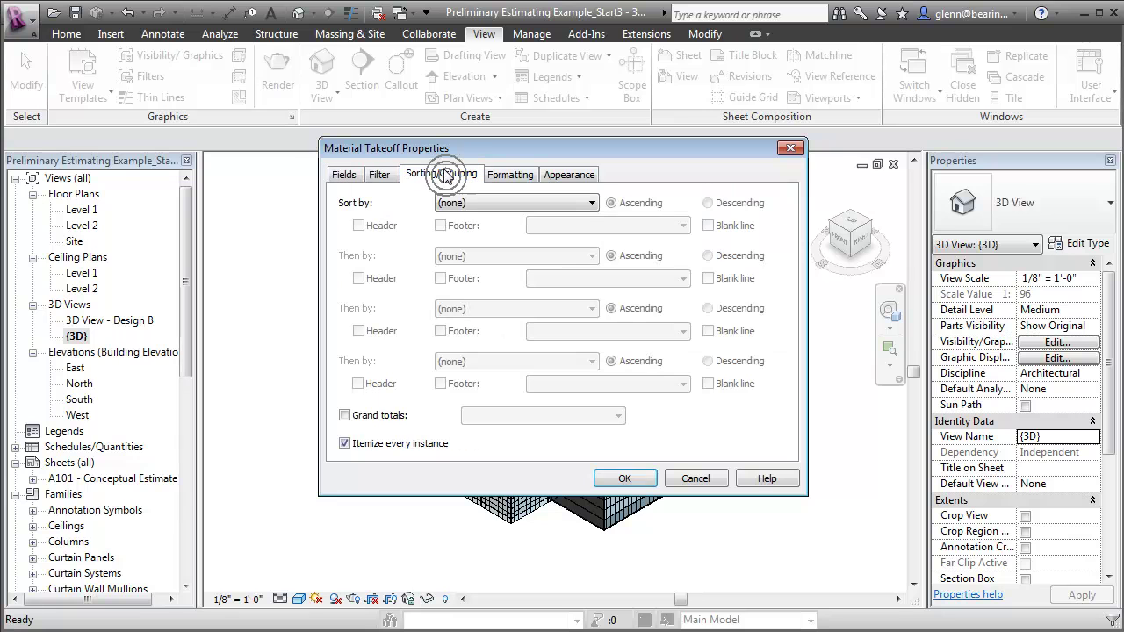
pyautogui.click(478, 204)
pyautogui.click(468, 243)
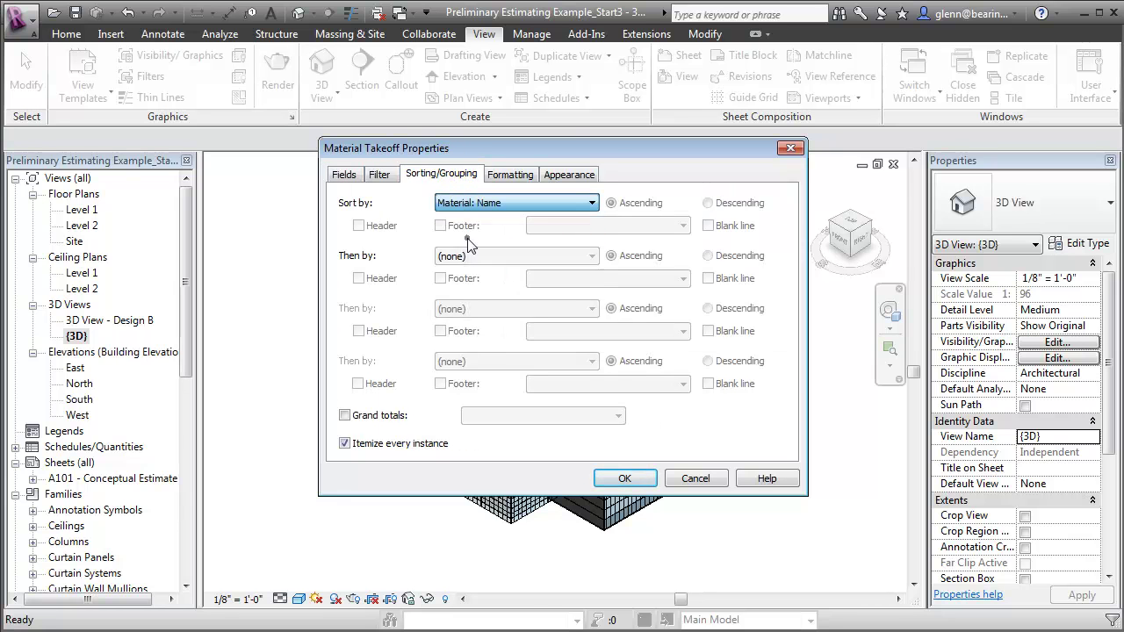
pyautogui.click(470, 255)
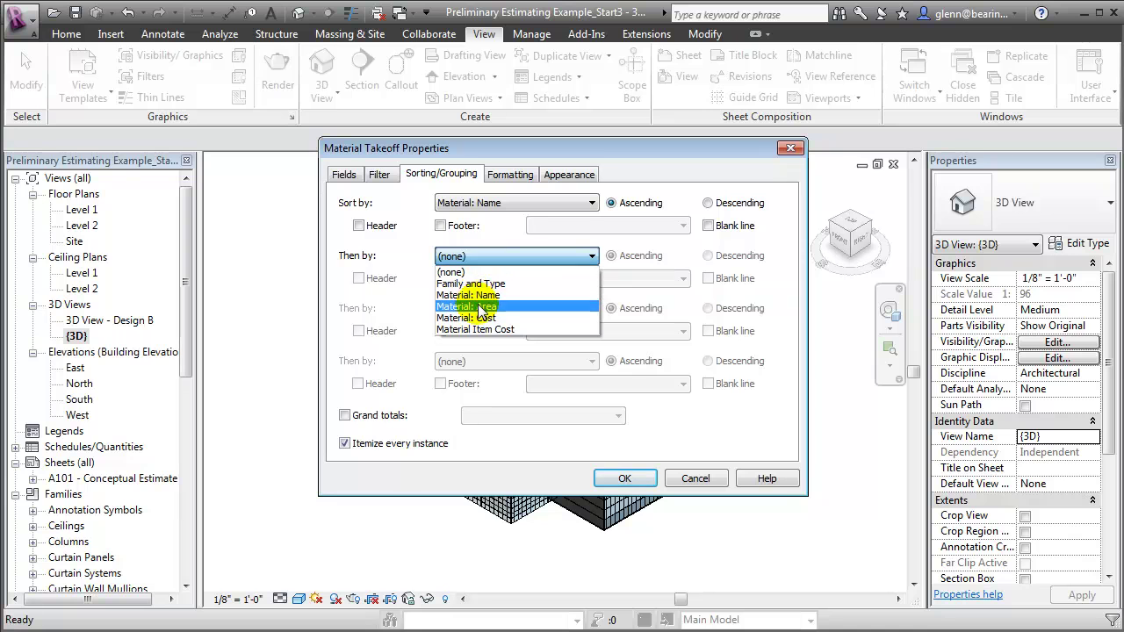
pyautogui.click(474, 283)
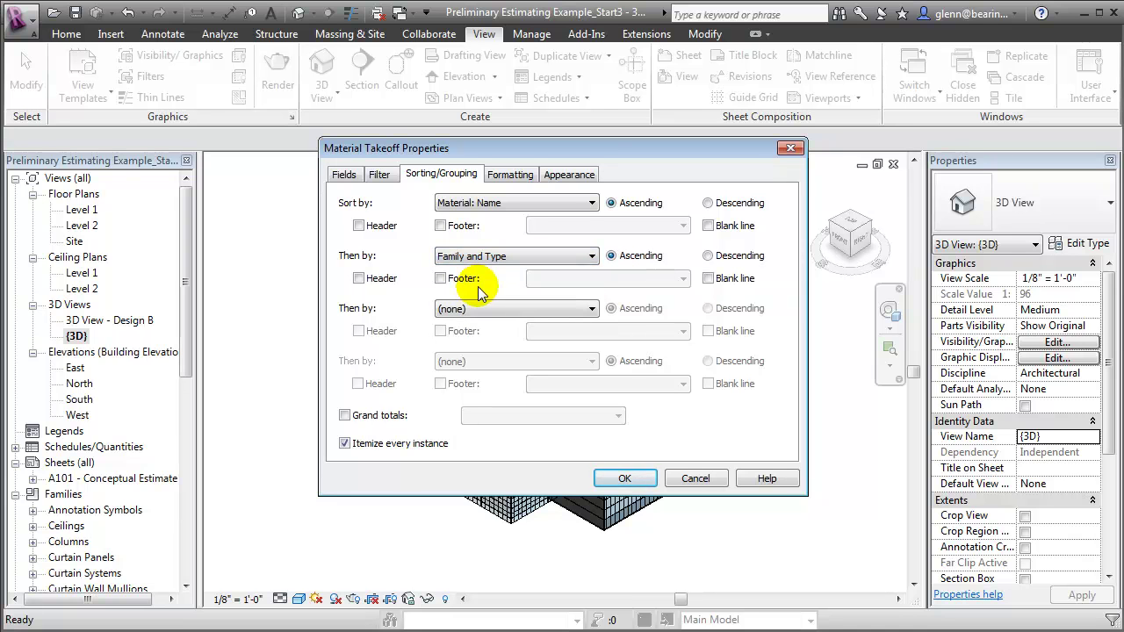
pyautogui.click(358, 225)
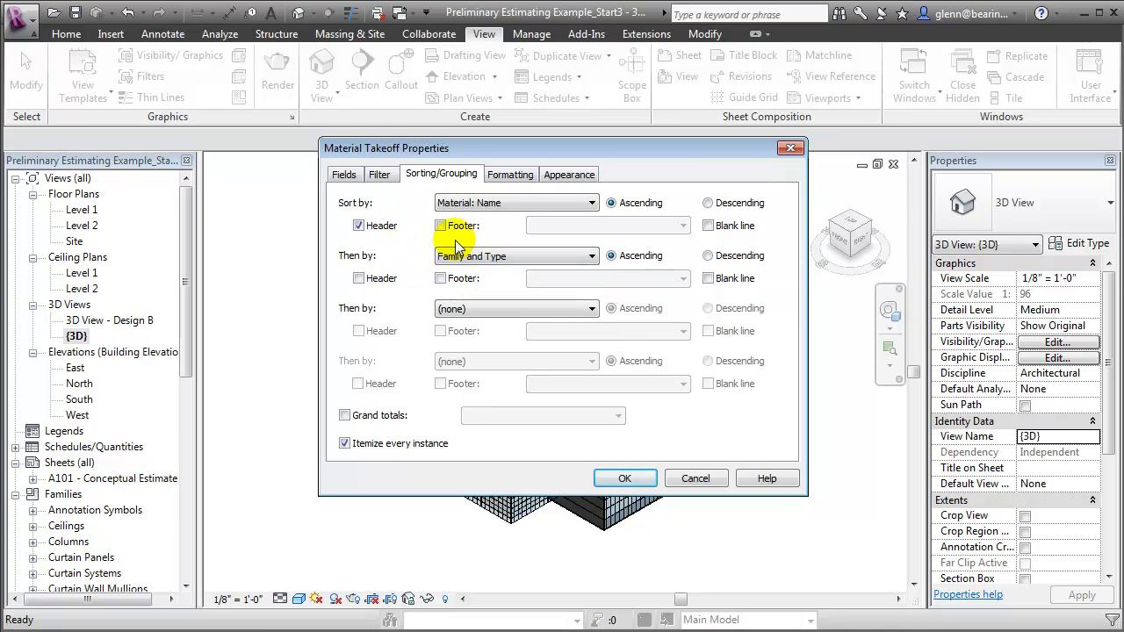
pyautogui.click(440, 227)
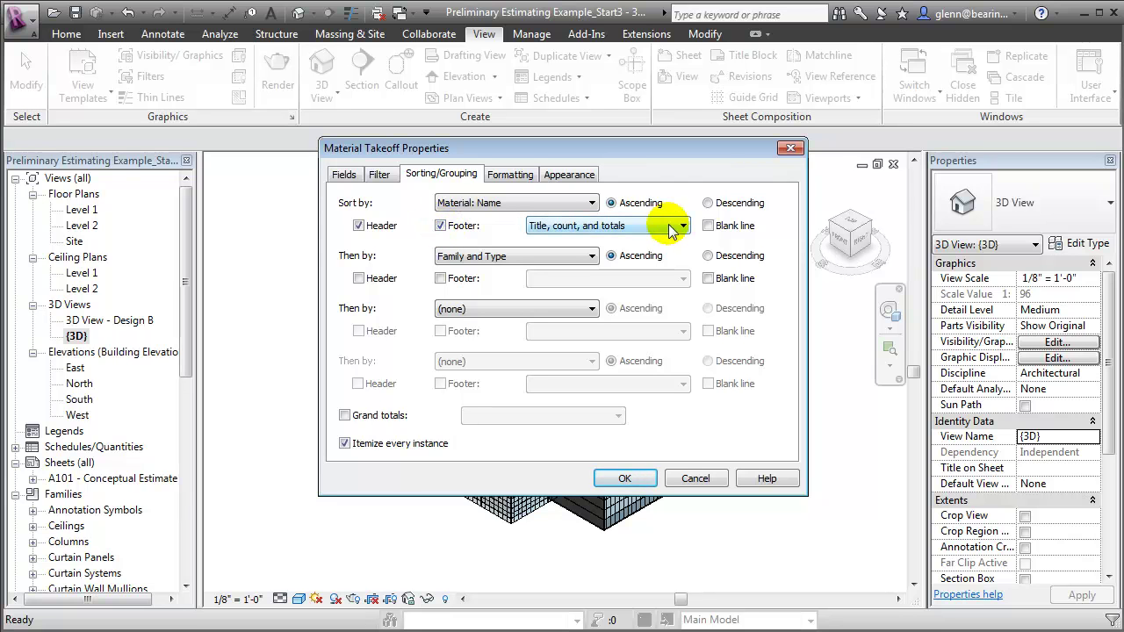
pyautogui.click(708, 226)
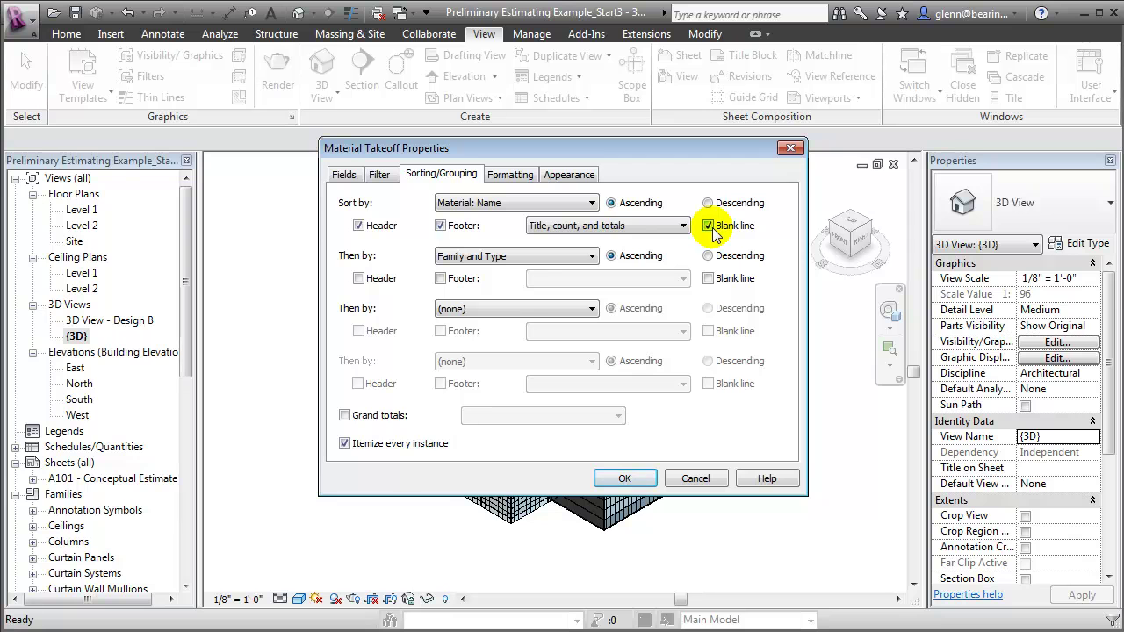
pyautogui.click(497, 175)
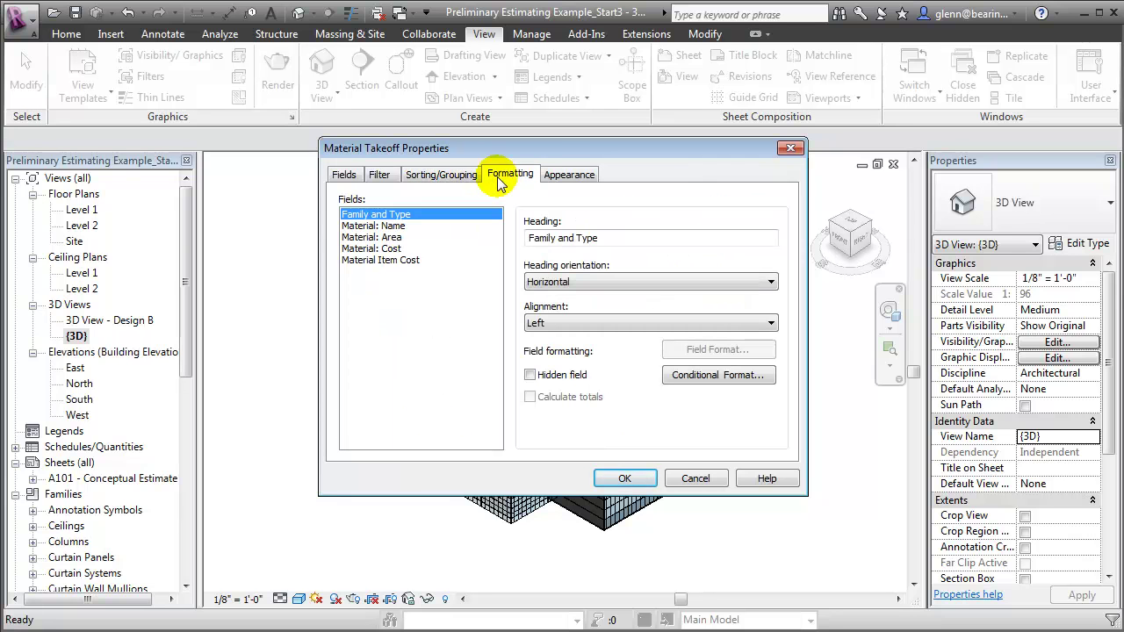
# Right-align the Material: Cost field and keep the project settings for its number format
pyautogui.click(386, 249)
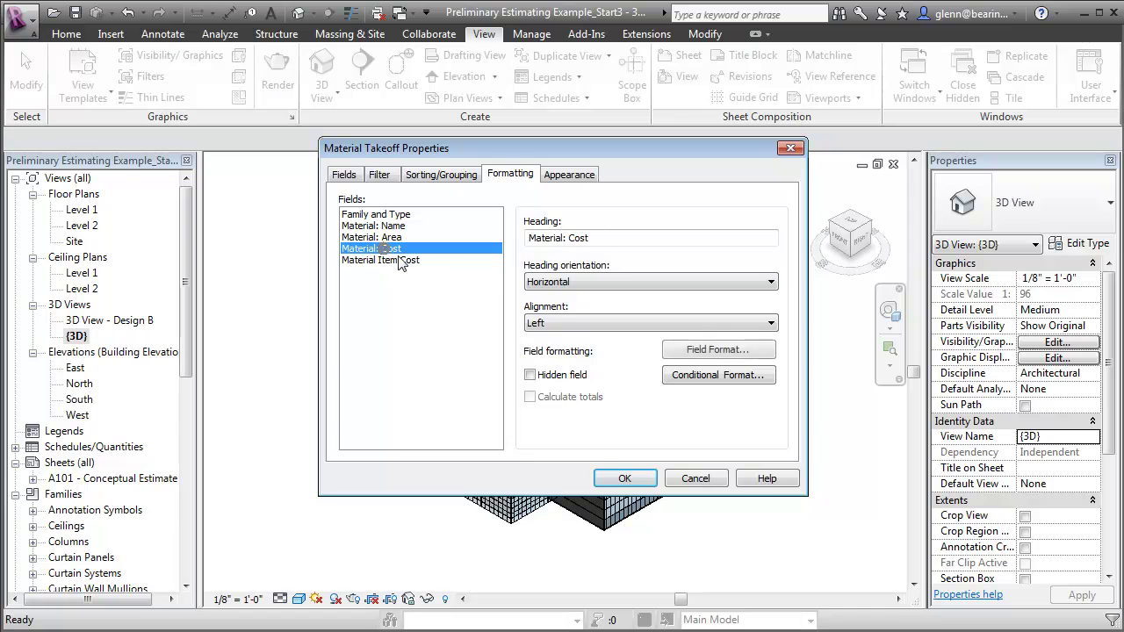
pyautogui.click(540, 323)
pyautogui.click(659, 369)
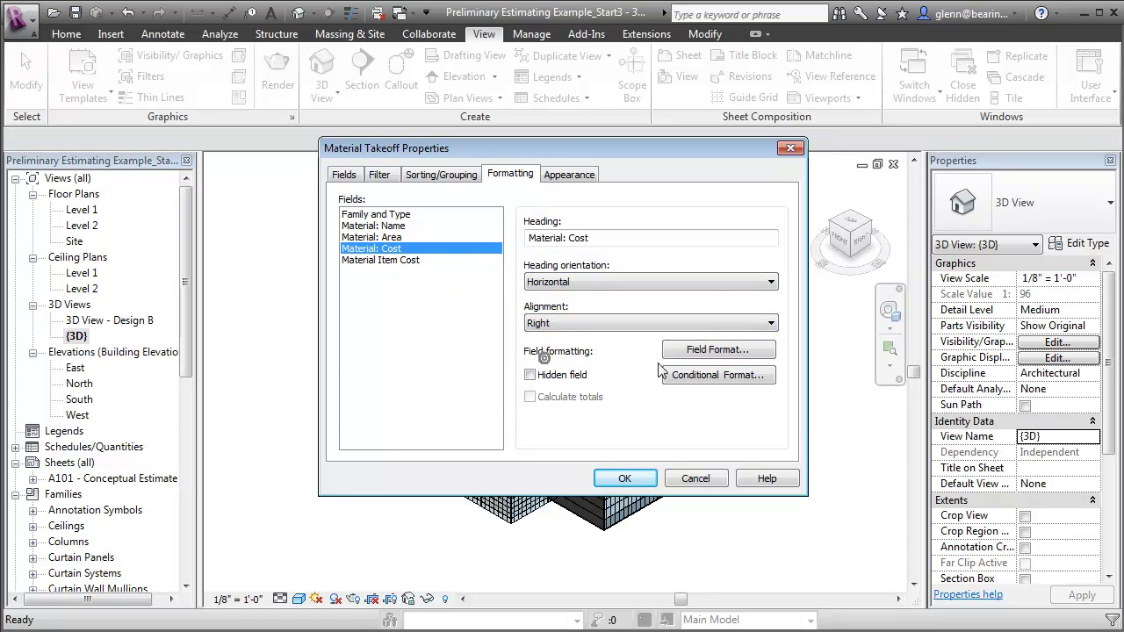
pyautogui.click(715, 350)
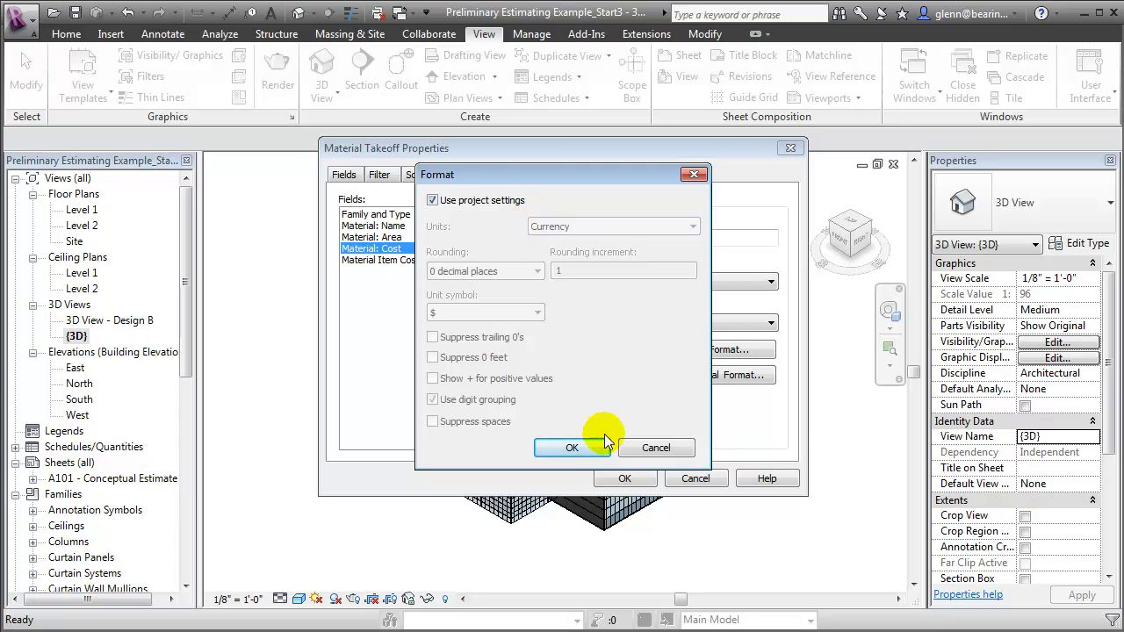
pyautogui.click(572, 448)
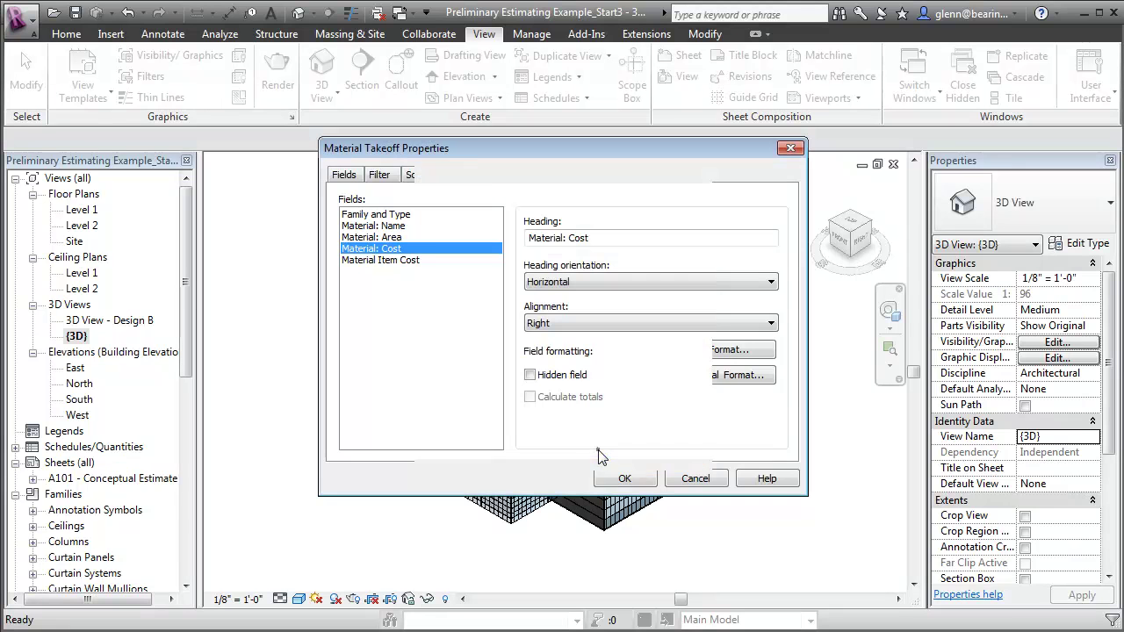
# Right-align the Material Item Cost field and format it as currency with 0 decimal places, the $ symbol and digit grouping
pyautogui.click(402, 261)
pyautogui.click(550, 324)
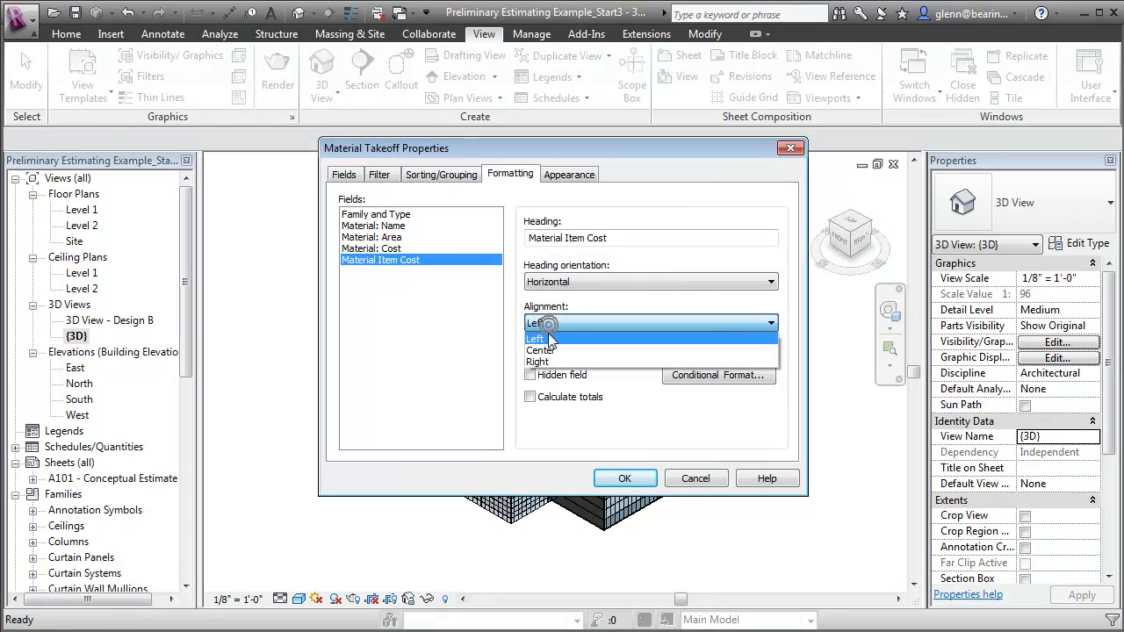
pyautogui.click(546, 363)
pyautogui.click(729, 355)
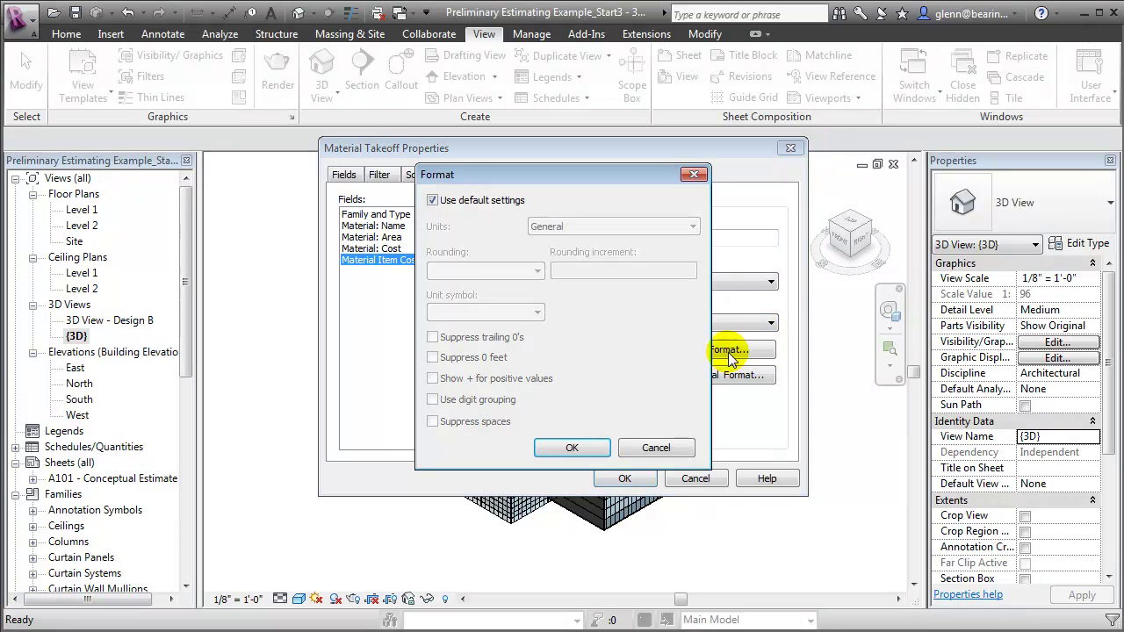
pyautogui.click(472, 200)
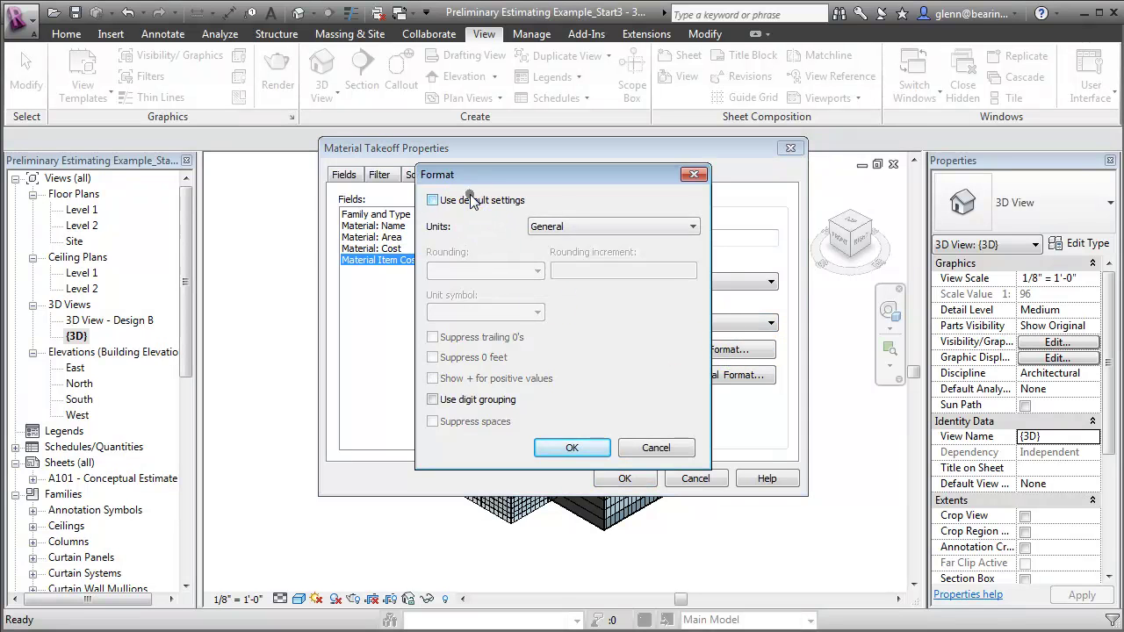
pyautogui.click(549, 227)
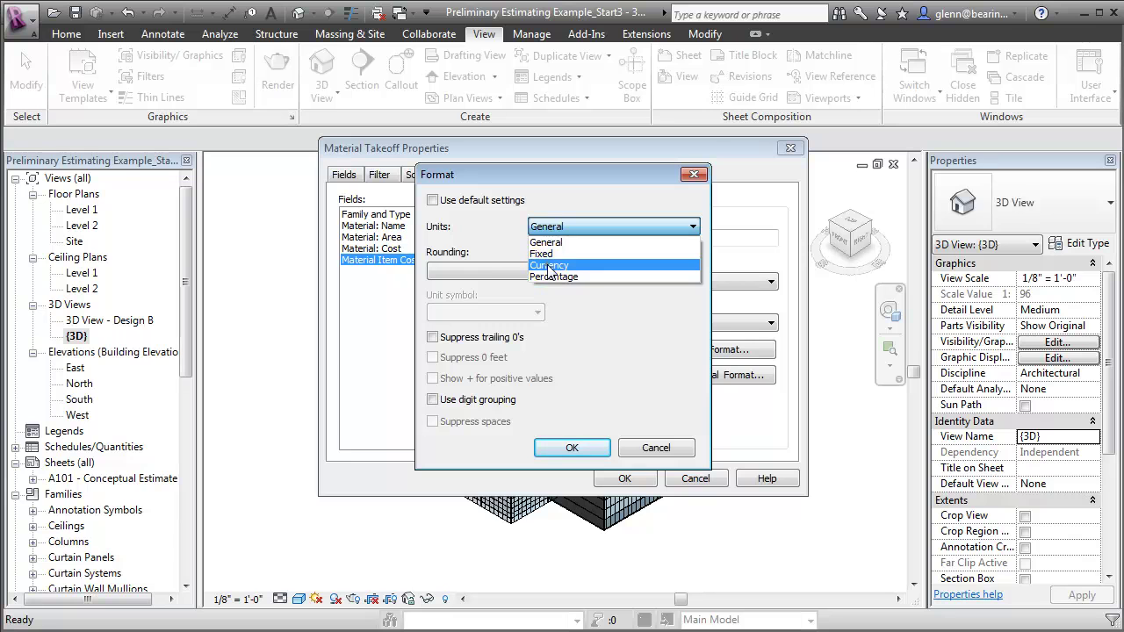
pyautogui.click(548, 266)
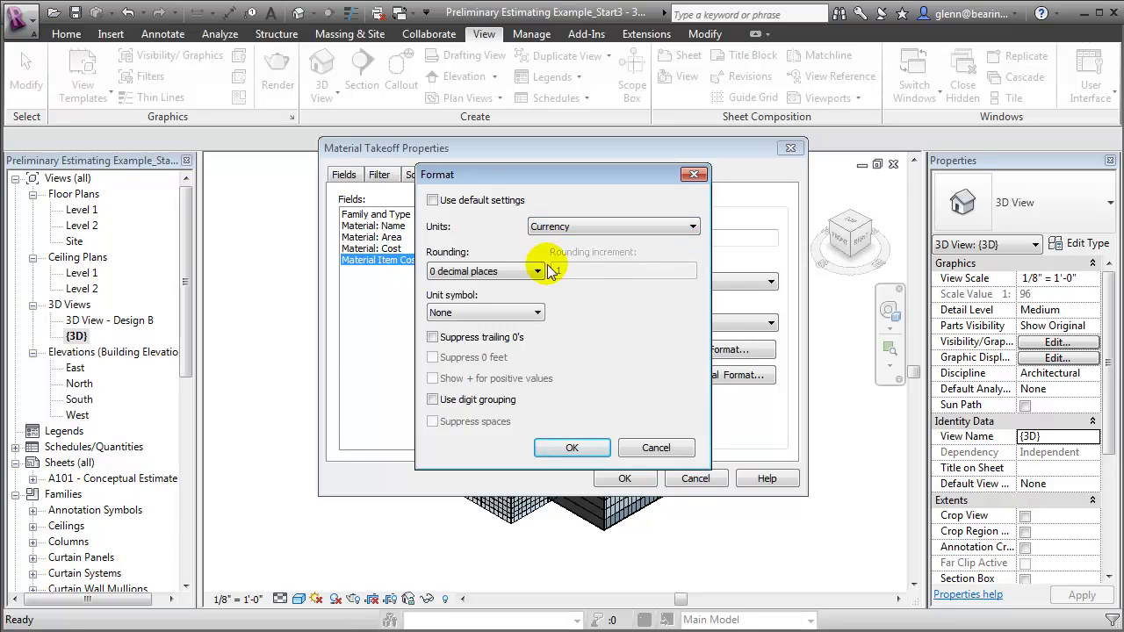
pyautogui.click(435, 399)
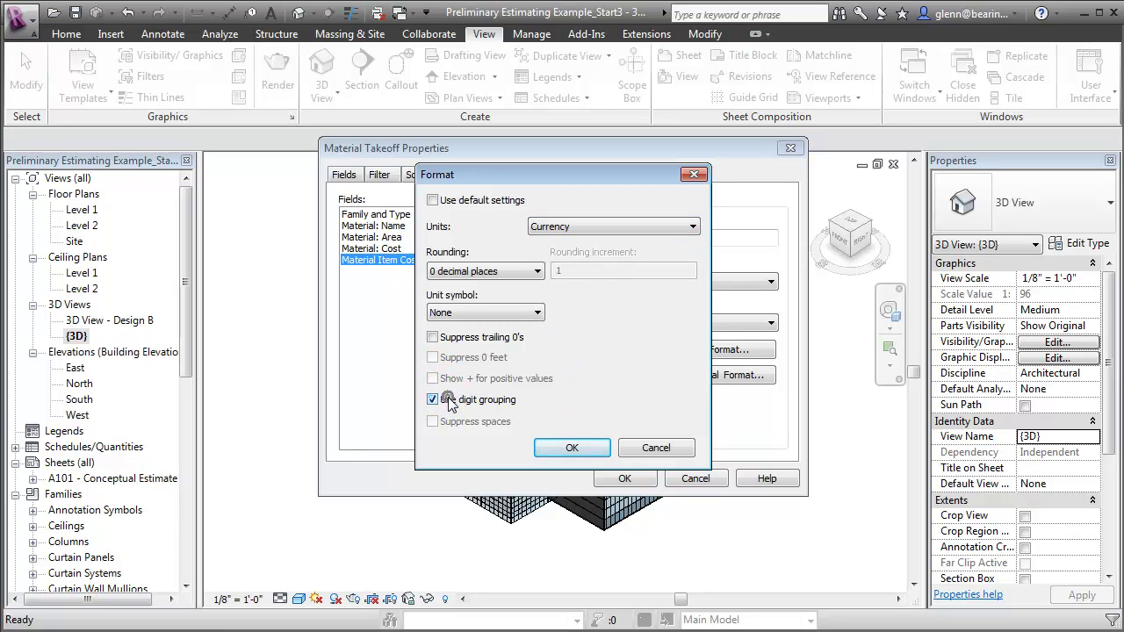
pyautogui.click(439, 313)
pyautogui.click(572, 448)
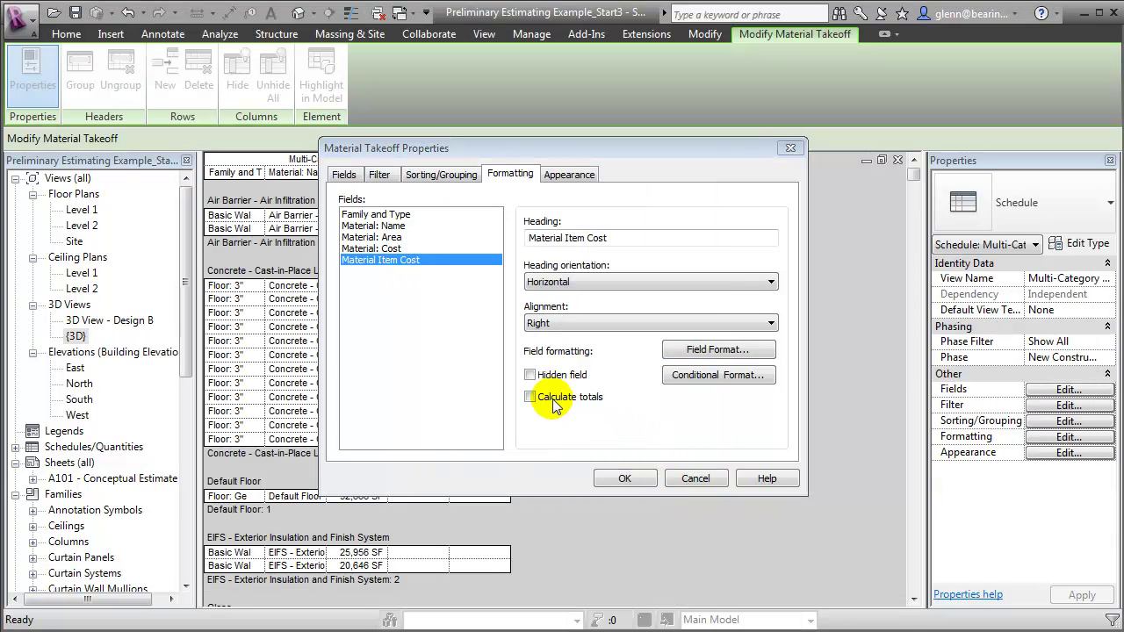
# Turn on calculated totals for the Material Item Cost and Material: Area fields and apply the takeoff properties
pyautogui.click(531, 398)
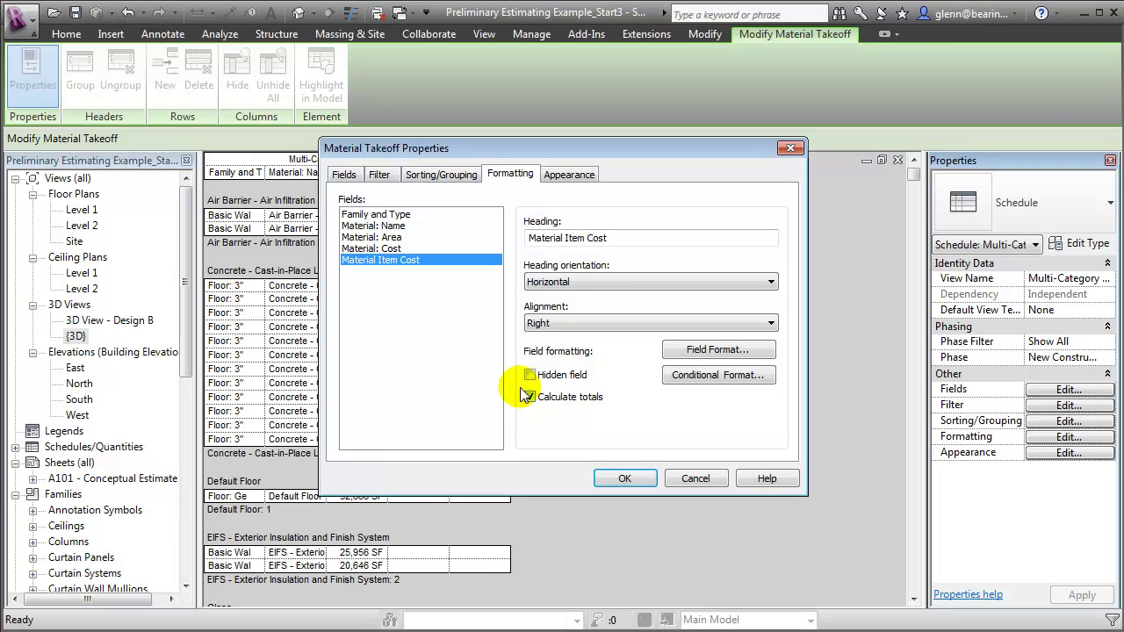
pyautogui.click(391, 238)
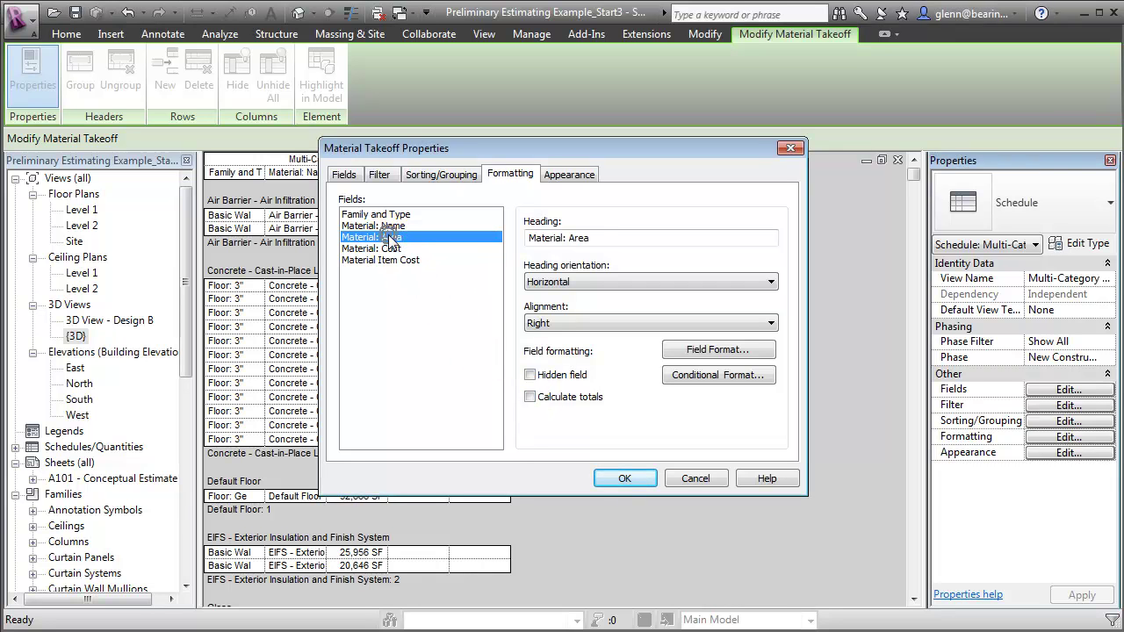
pyautogui.click(530, 396)
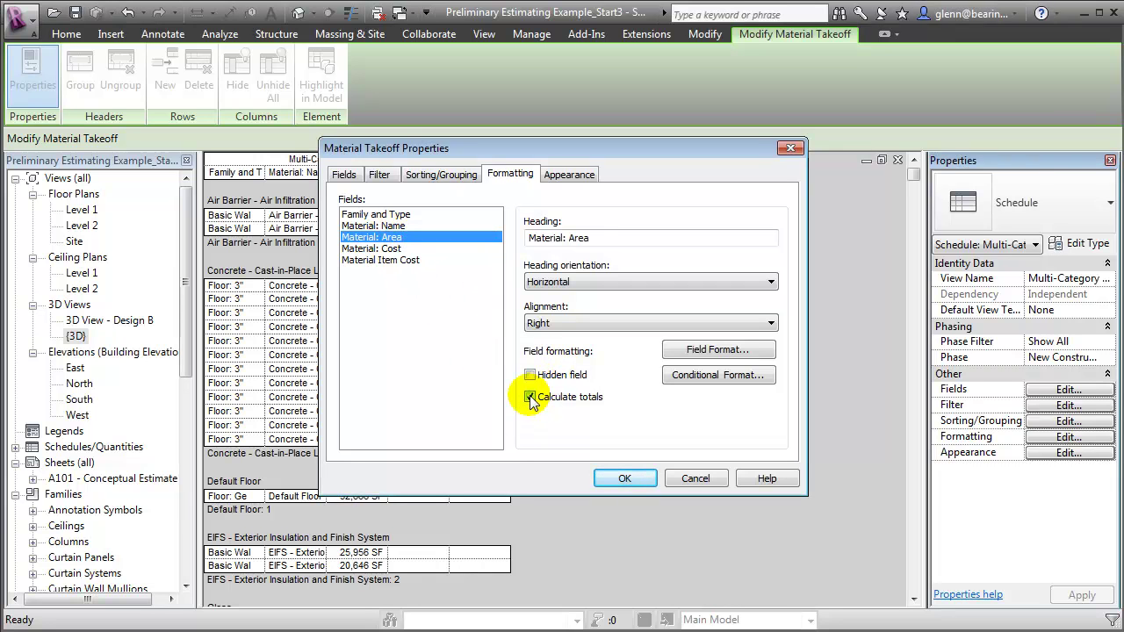
pyautogui.click(637, 478)
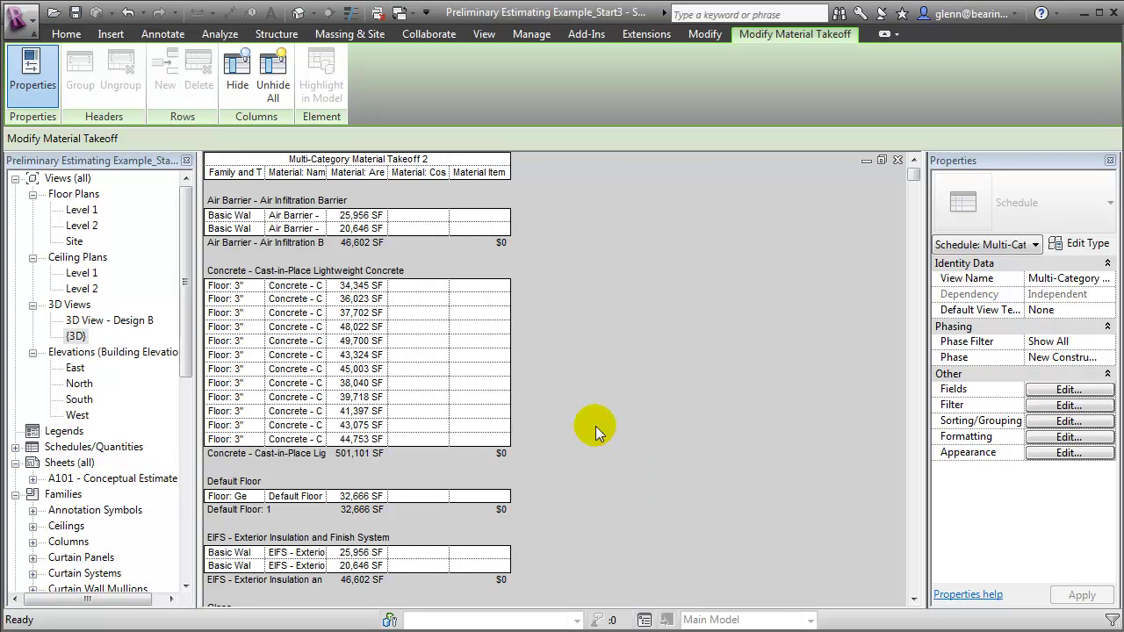
# Set the material cost of Concrete - Cast-in-Place Lightweight Concrete to 50
pyautogui.click(435, 287)
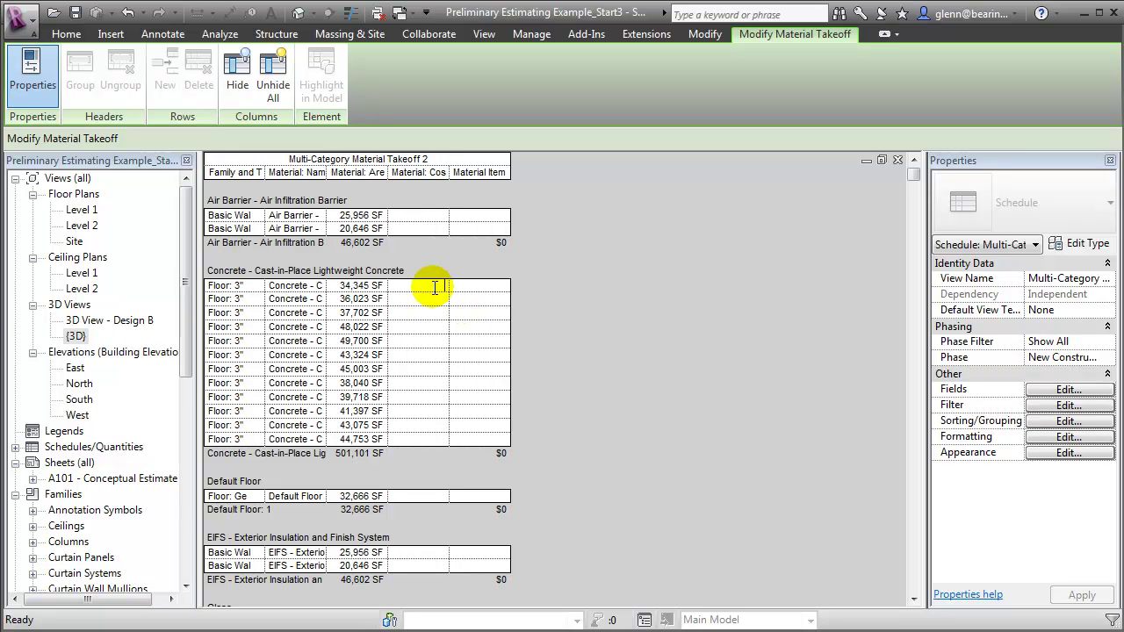
pyautogui.write('50')
pyautogui.click(439, 298)
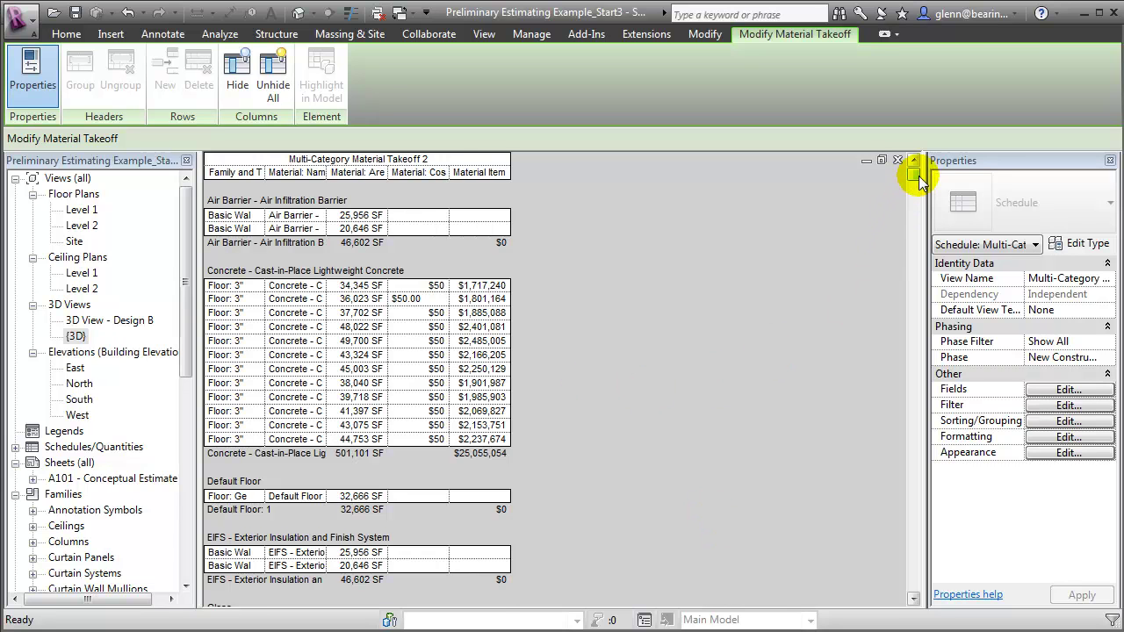
# Widen the takeoff's Family and Type column and set the Metal - Deck material cost to 15
pyautogui.moveTo(914, 175); pyautogui.dragTo(914, 580)
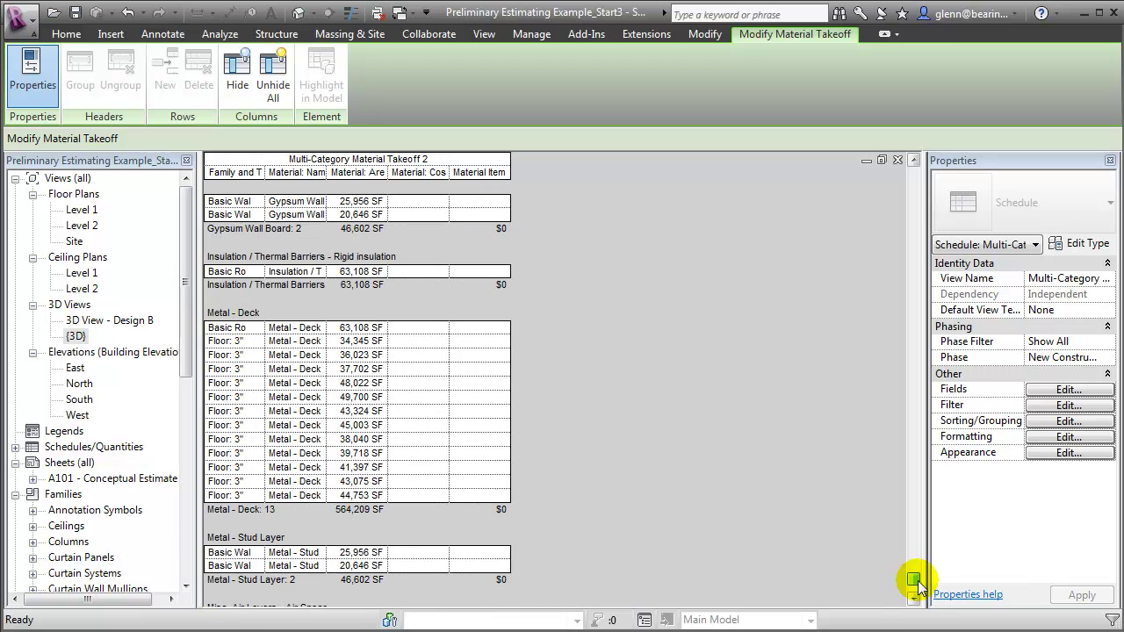
pyautogui.moveTo(265, 172); pyautogui.dragTo(343, 176)
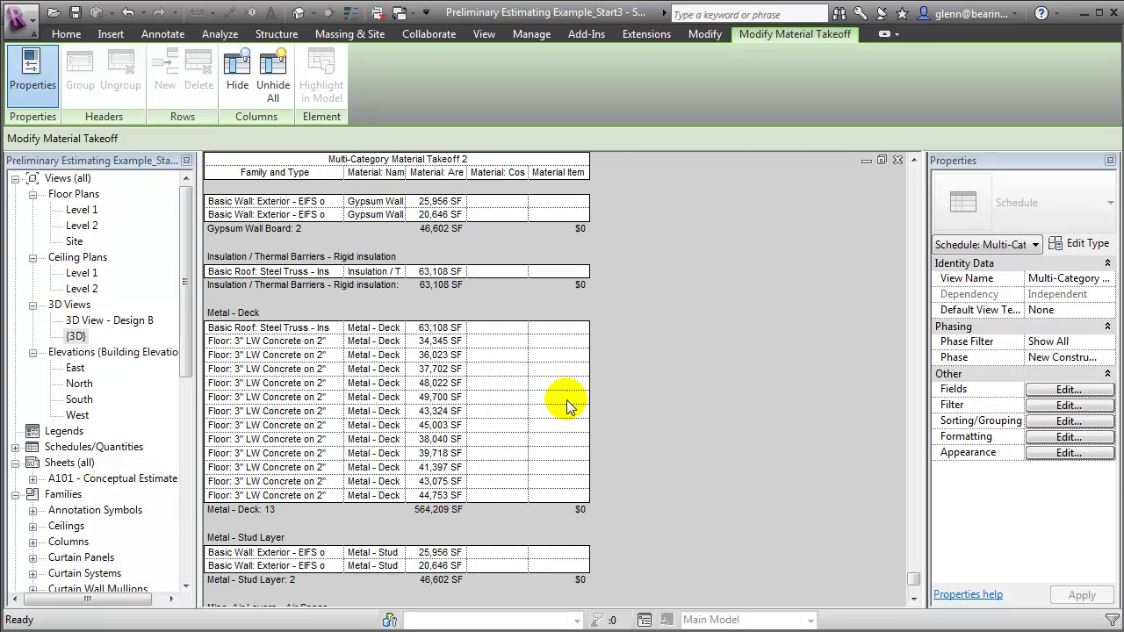
pyautogui.click(514, 332)
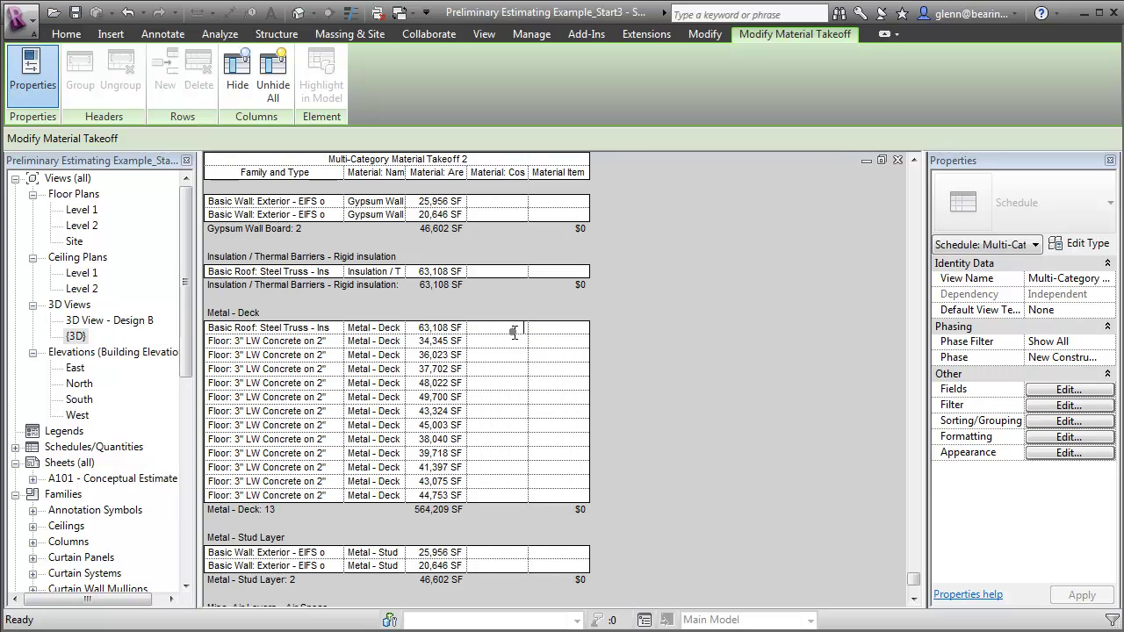
pyautogui.write('15')
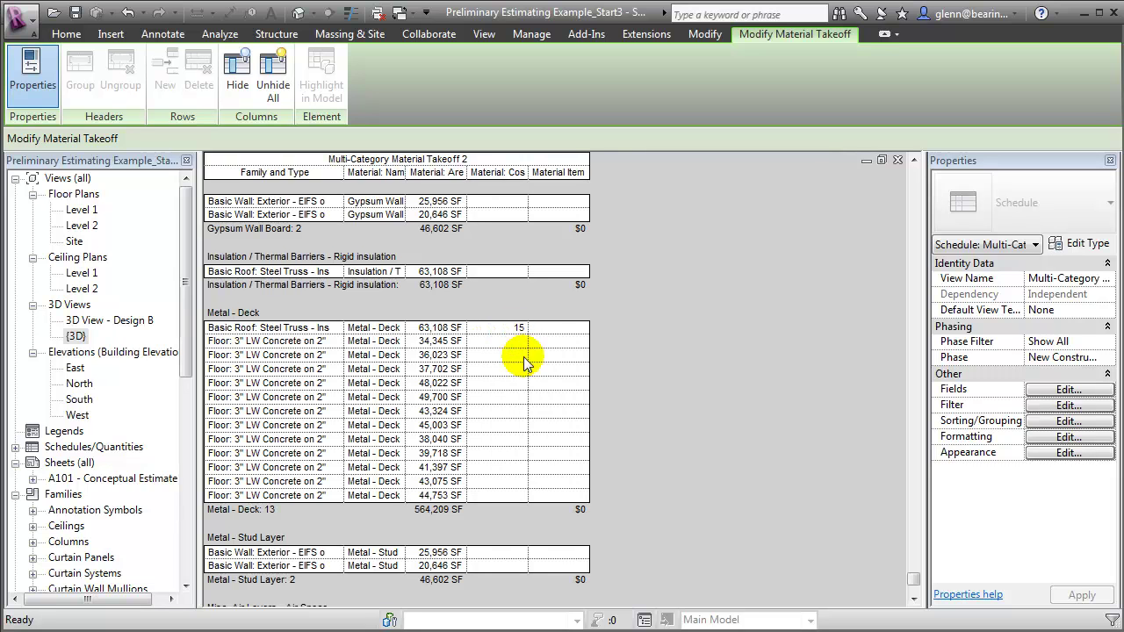
pyautogui.press('Return')
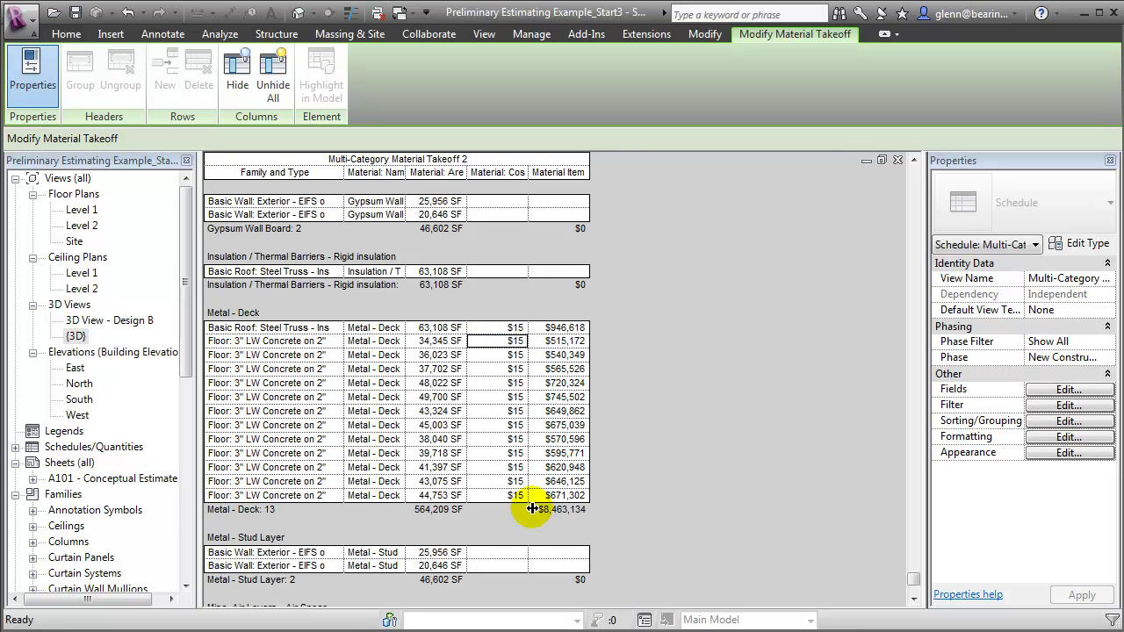
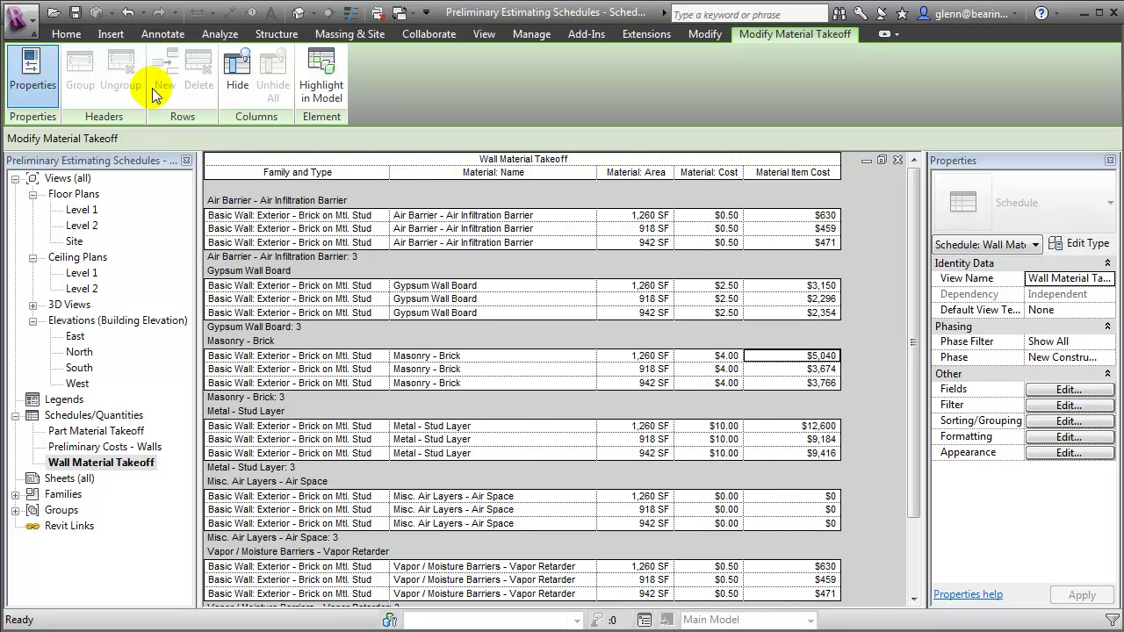
# In the default 3D view of the Preliminary Estimating Schedules project, create parts from the three Exterior - Brick on Mtl. Stud walls
pyautogui.click(298, 15)
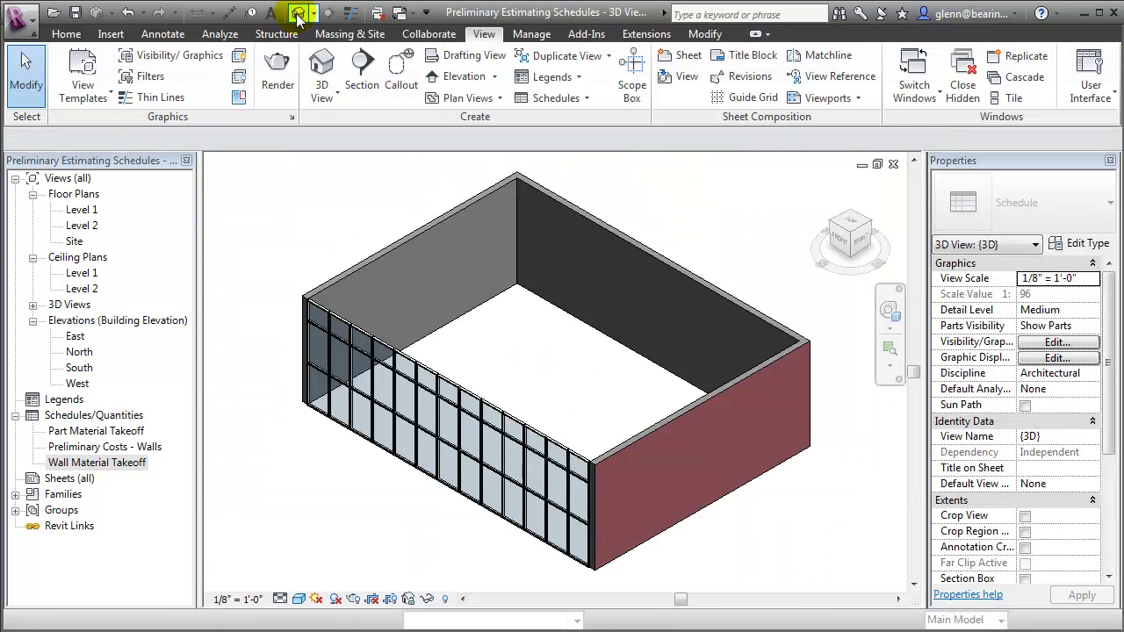
pyautogui.click(681, 417)
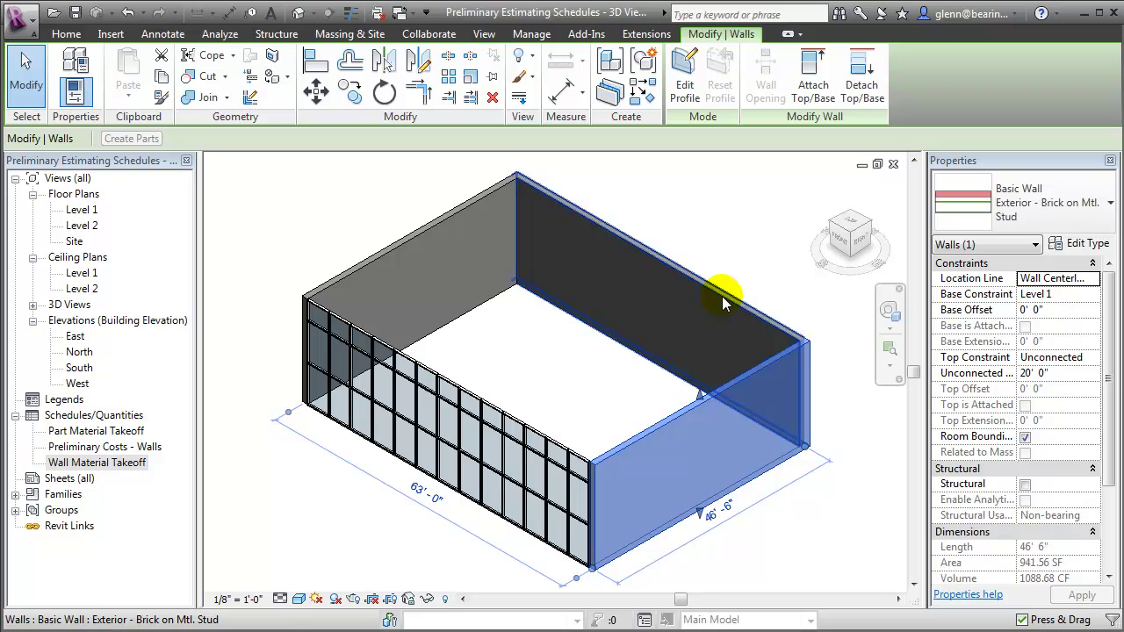
pyautogui.keyDown('ctrl'); pyautogui.click(538, 242); pyautogui.keyUp('ctrl')
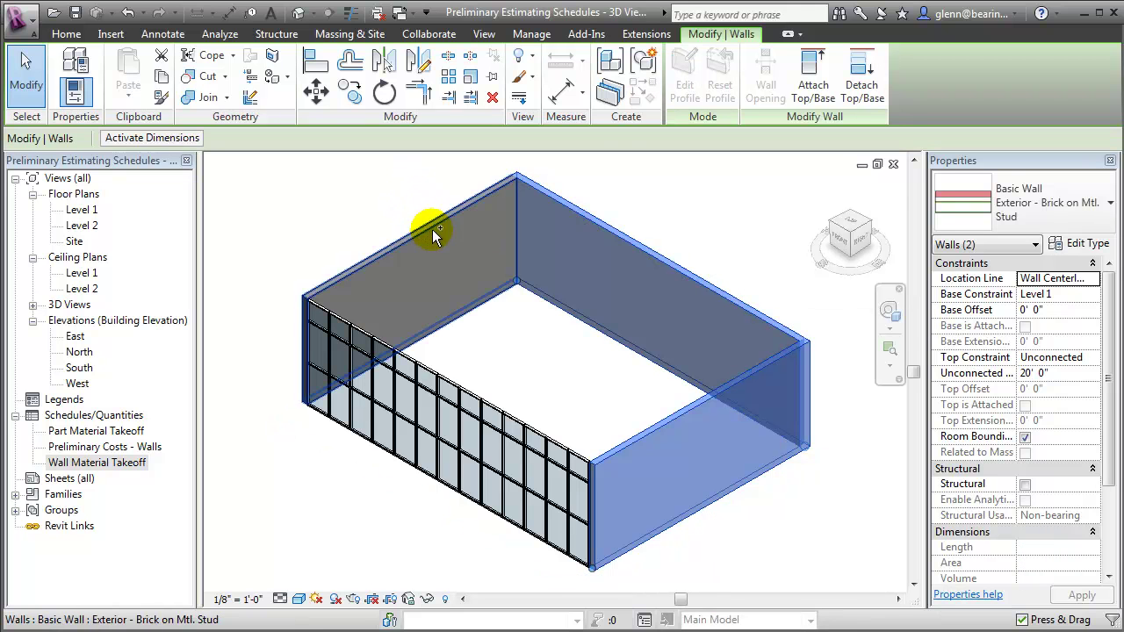
pyautogui.keyDown('ctrl'); pyautogui.click(433, 230); pyautogui.keyUp('ctrl')
pyautogui.click(606, 88)
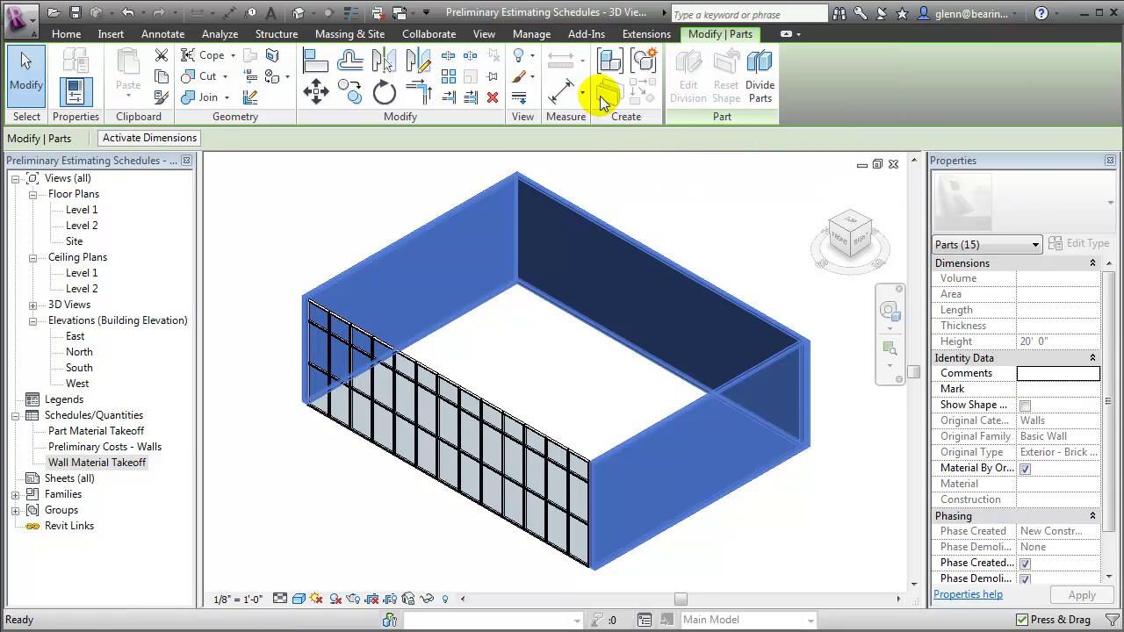
pyautogui.click(677, 174)
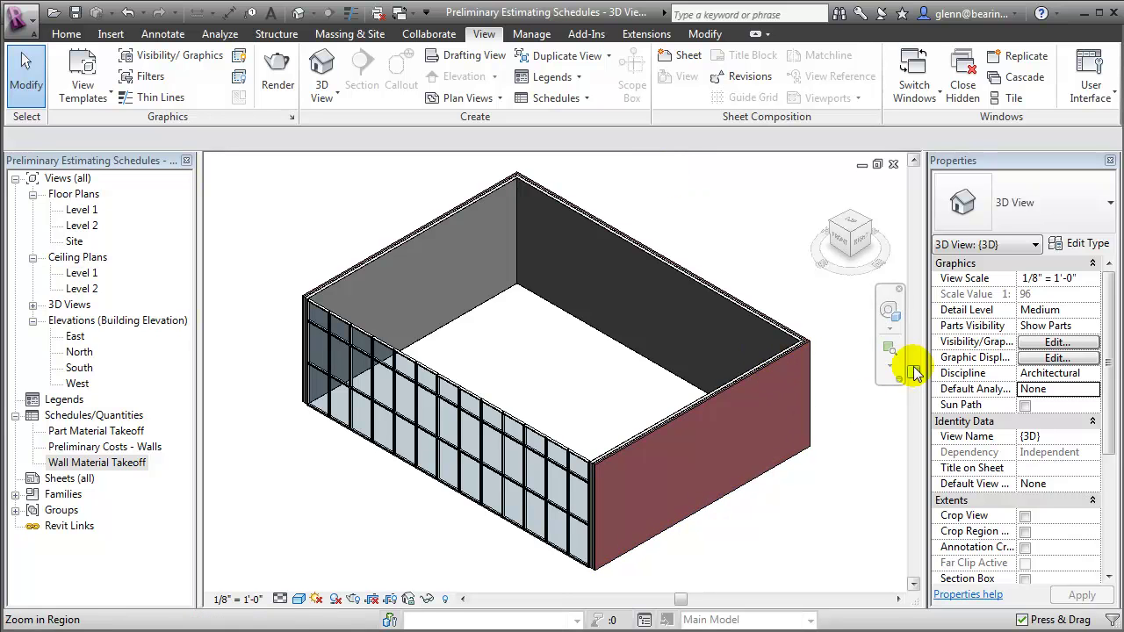
pyautogui.click(890, 348)
pyautogui.moveTo(762, 302); pyautogui.dragTo(832, 381)
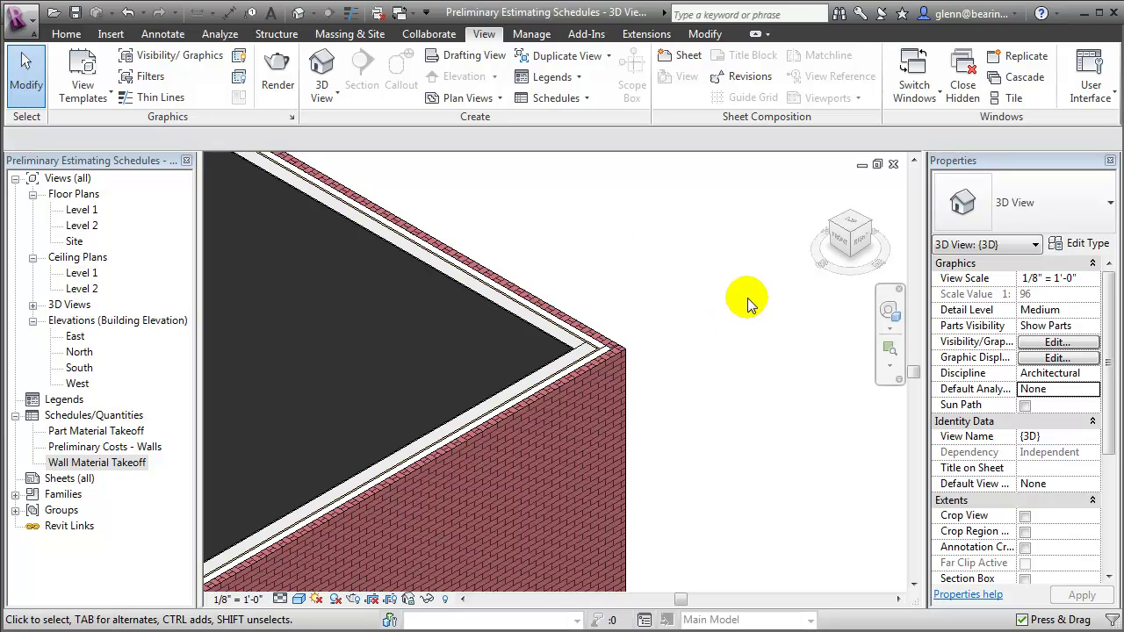
# Create a material takeoff named Part Material Takeoff 2 for the Parts category in the New Construction phase
pyautogui.click(573, 97)
pyautogui.click(586, 160)
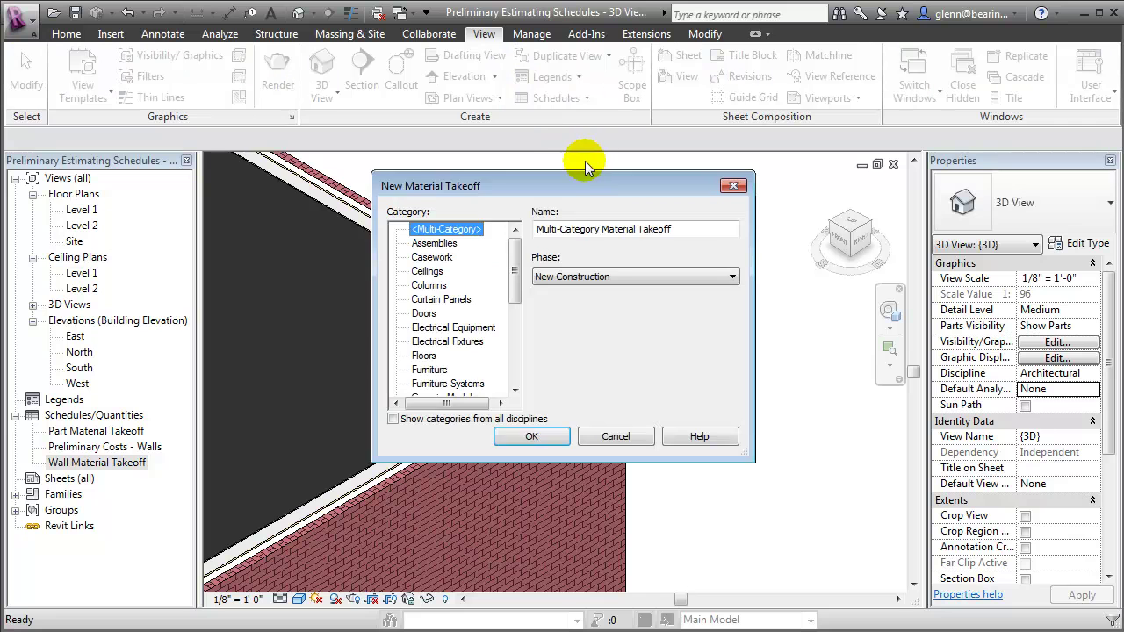
pyautogui.moveTo(513, 263); pyautogui.dragTo(519, 342)
pyautogui.click(423, 258)
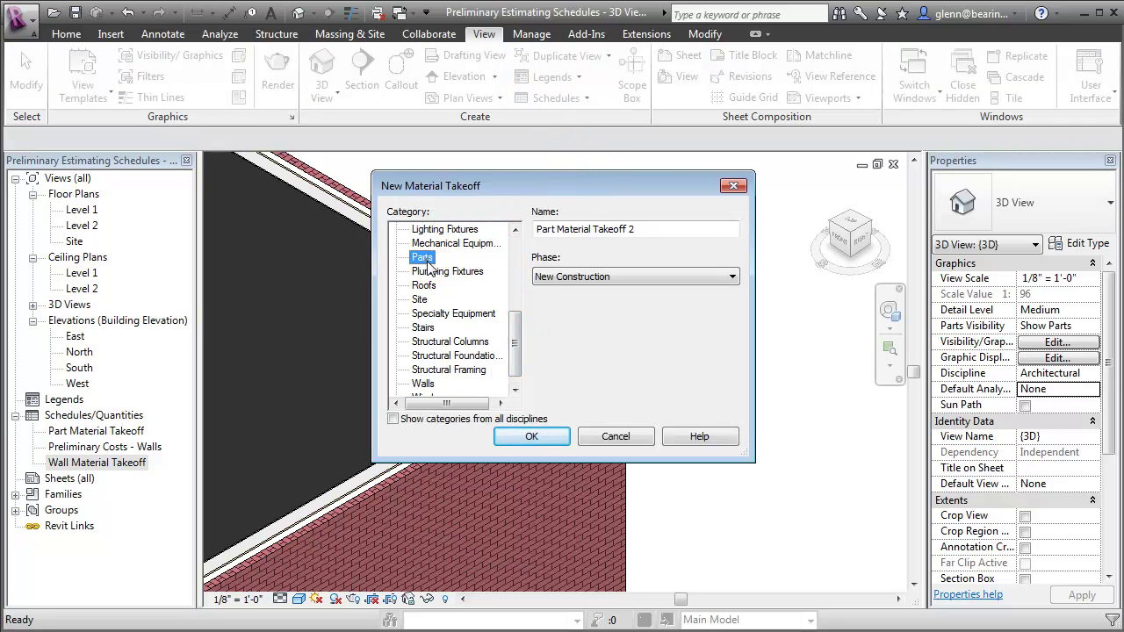
pyautogui.click(531, 436)
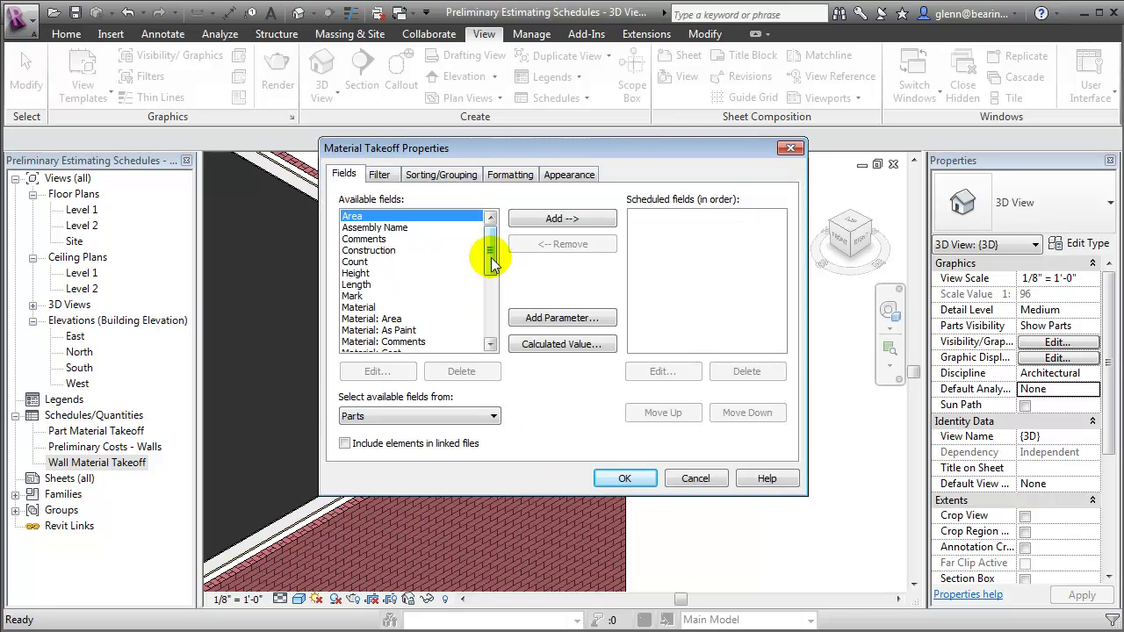
# Add the Original Family, Original Type and Material: Name fields to the part material takeoff
pyautogui.moveTo(492, 263); pyautogui.dragTo(497, 318)
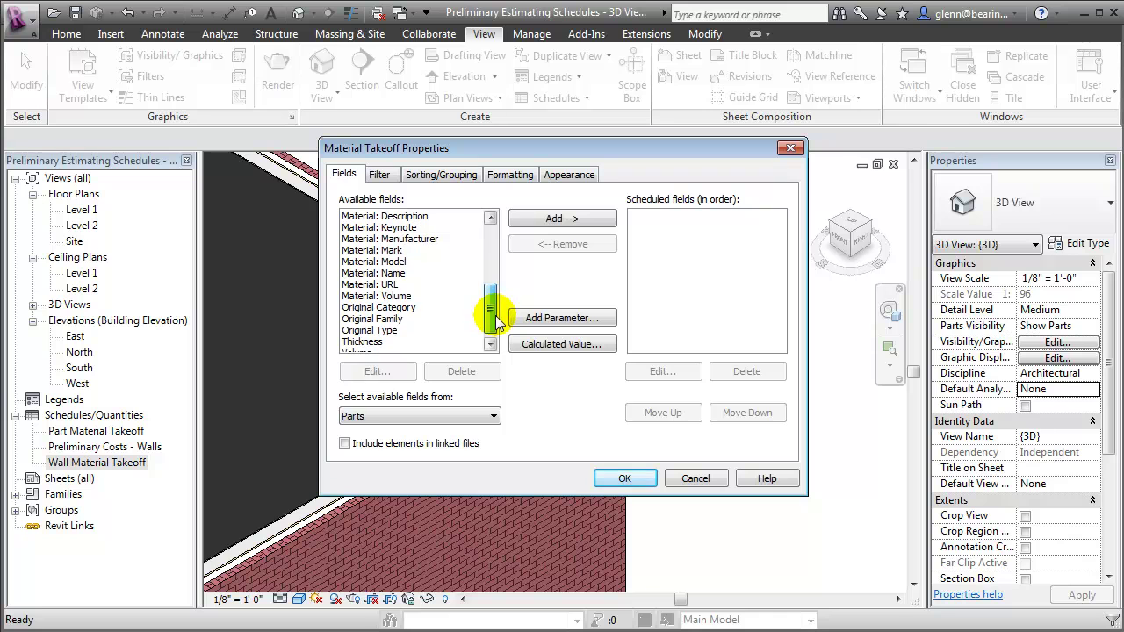
pyautogui.click(386, 319)
pyautogui.click(555, 219)
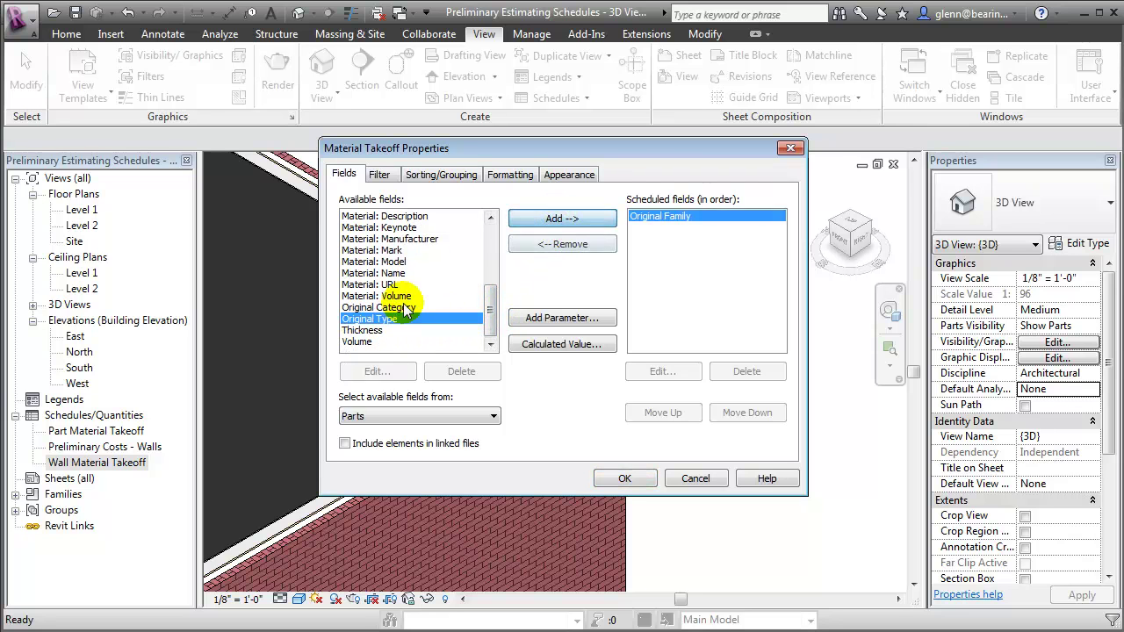
pyautogui.click(562, 218)
pyautogui.scroll(1, 493, 294)
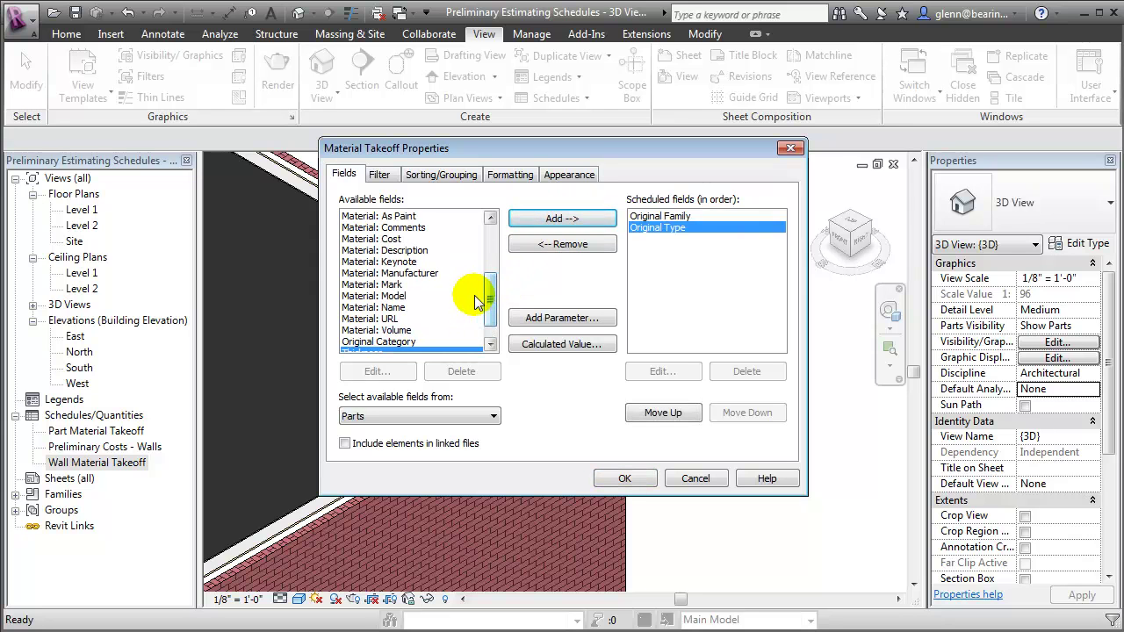
pyautogui.scroll(-1, 422, 298)
pyautogui.click(443, 285)
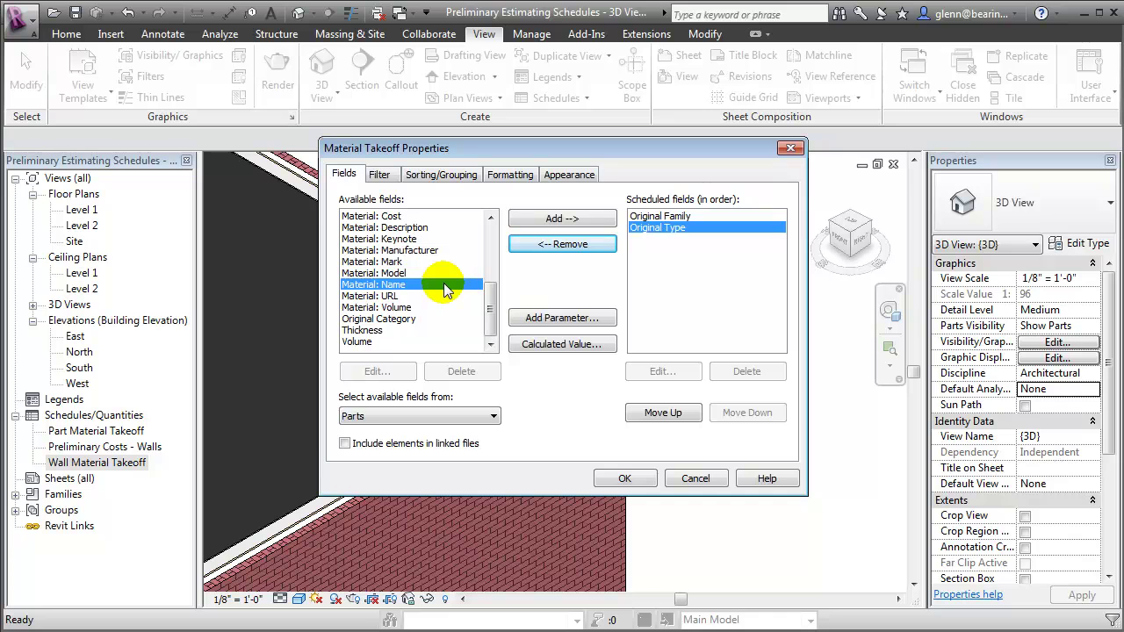
pyautogui.click(572, 219)
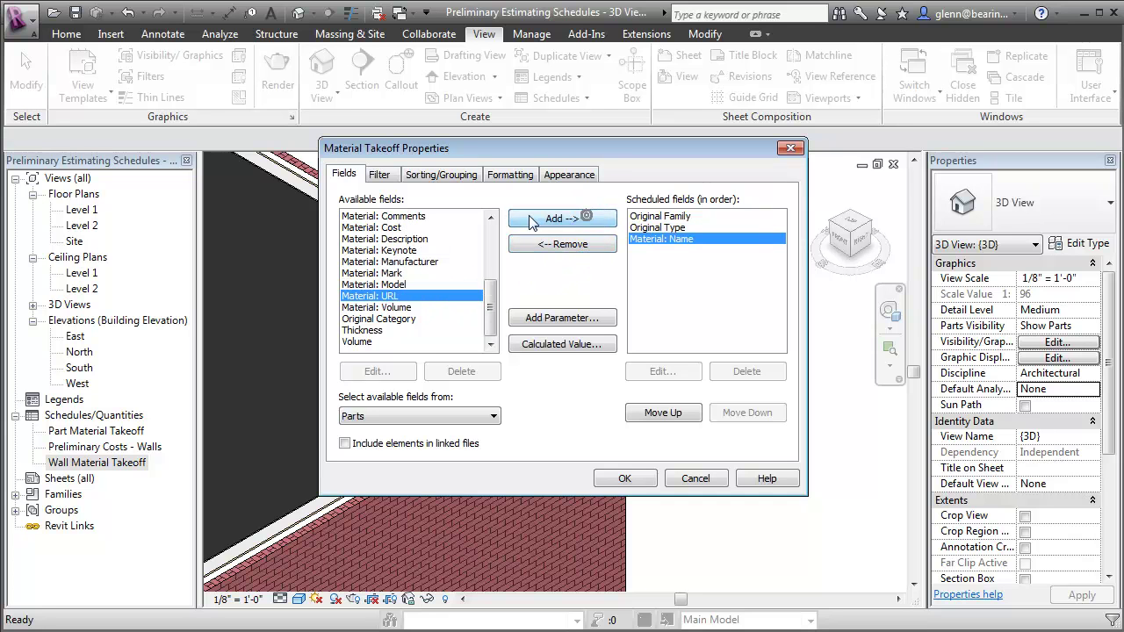
# Add the Material: Area and Material: Cost fields to the takeoff's scheduled fields
pyautogui.moveTo(488, 296); pyautogui.dragTo(489, 281)
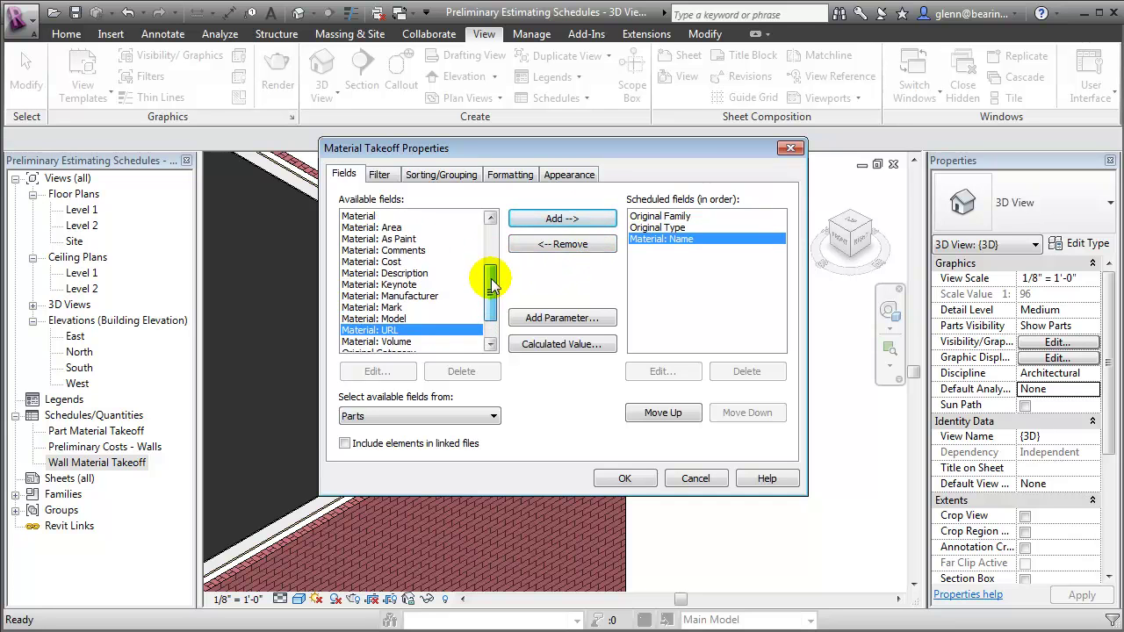
pyautogui.click(392, 228)
pyautogui.click(536, 218)
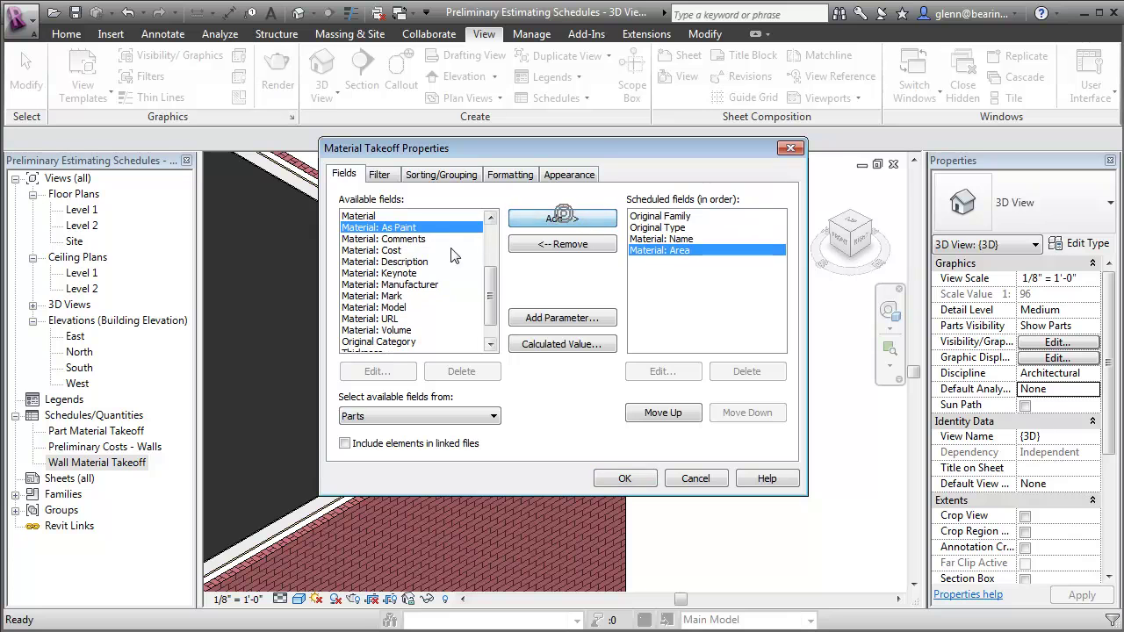
pyautogui.click(400, 251)
pyautogui.click(554, 219)
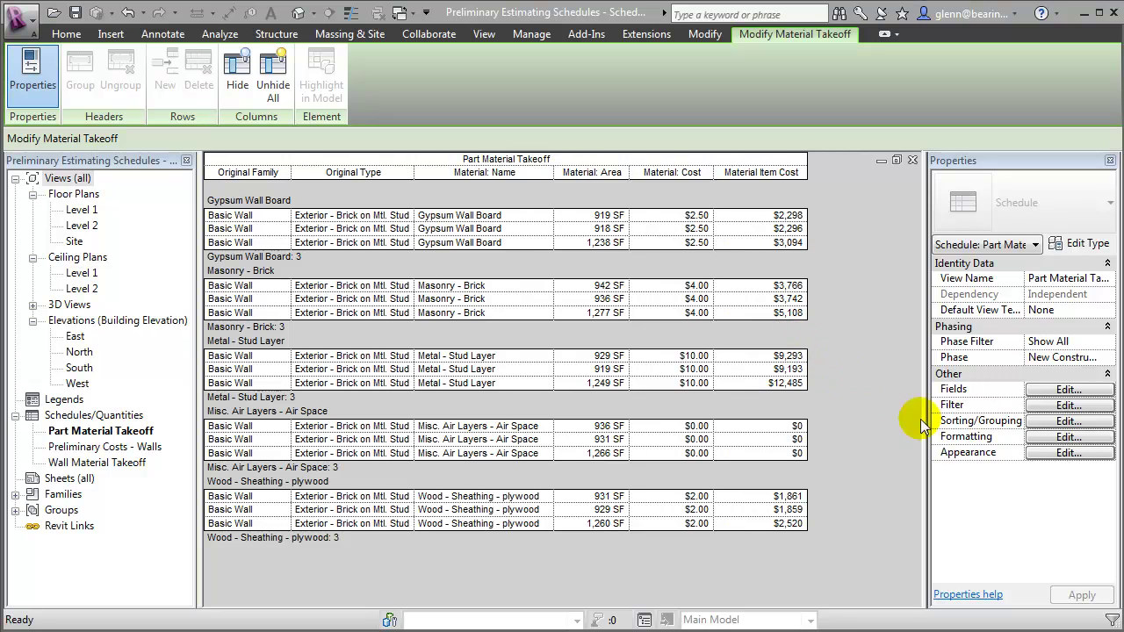
# In Part Material Takeoff, define a conditional format on Material Item Cost for values greater than or equal to $5,000
pyautogui.click(1038, 438)
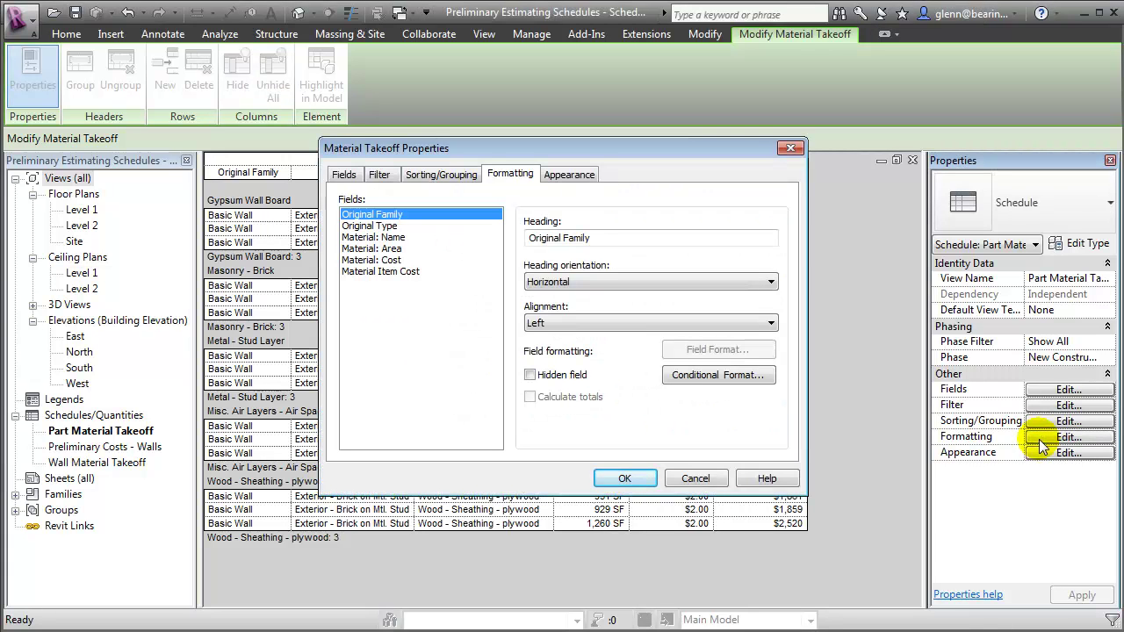
pyautogui.click(420, 272)
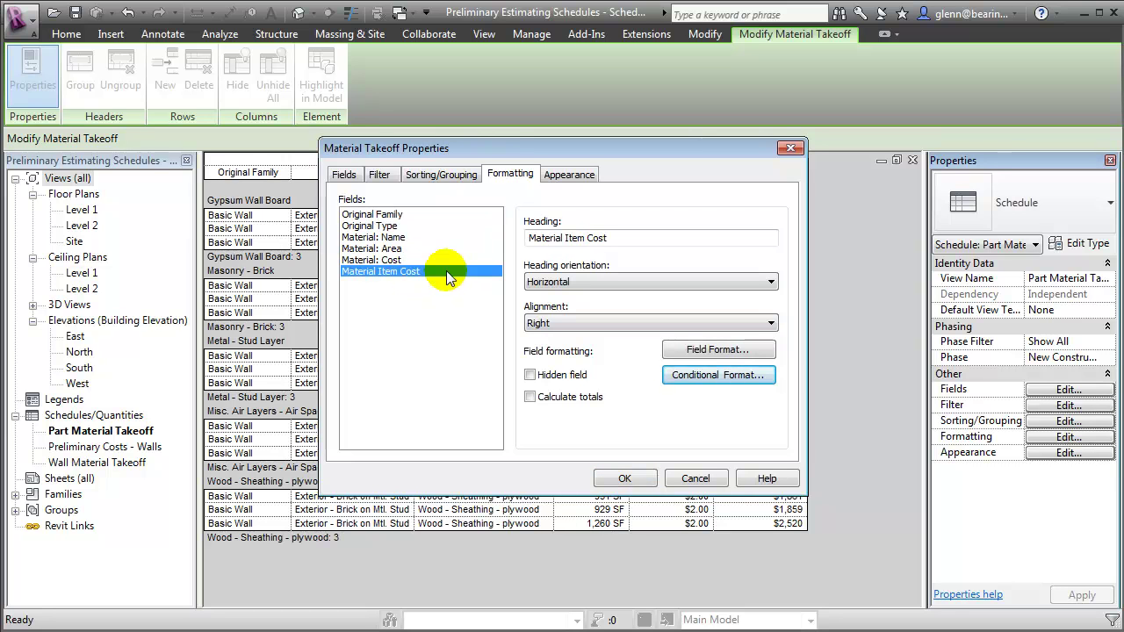
pyautogui.click(689, 376)
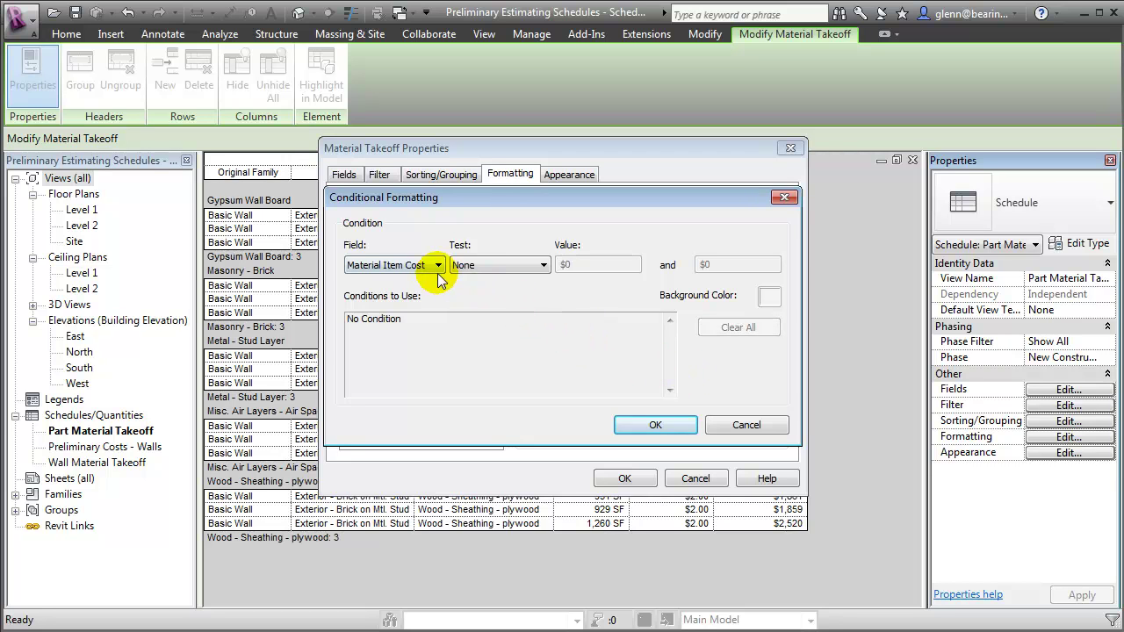
pyautogui.click(500, 268)
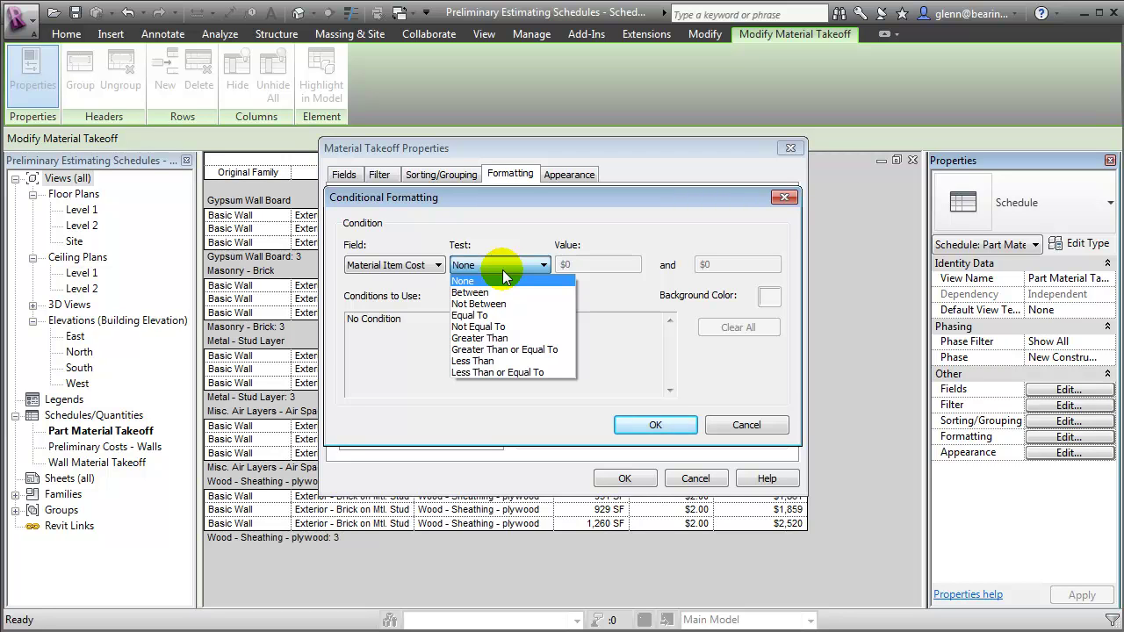
pyautogui.click(500, 351)
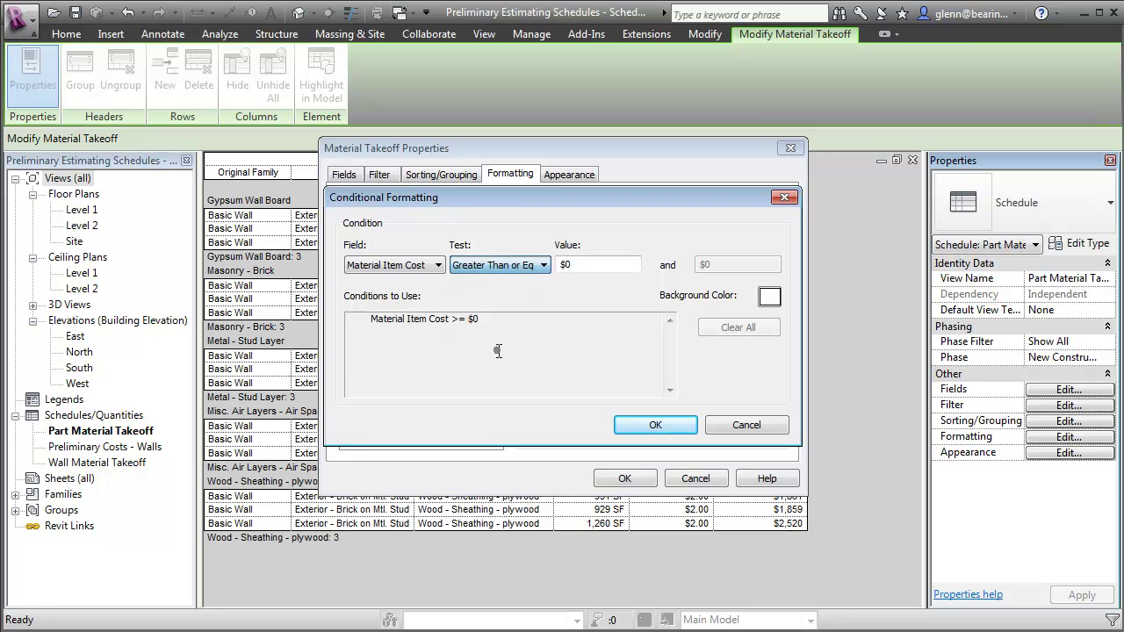
pyautogui.doubleClick(587, 264)
pyautogui.click(533, 271)
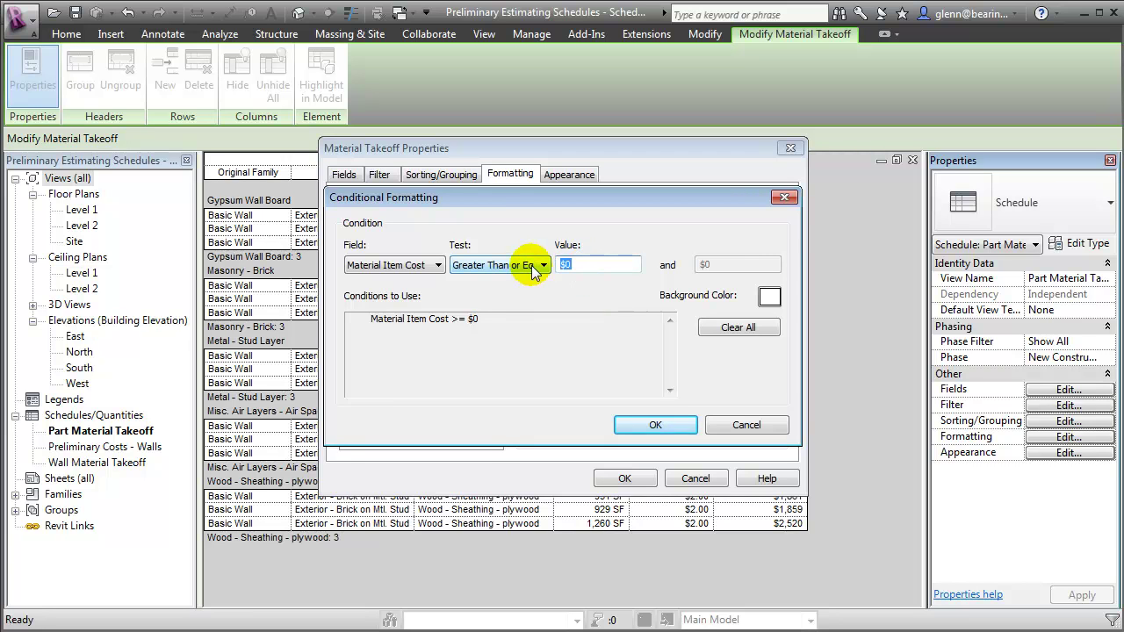
pyautogui.write('5000')
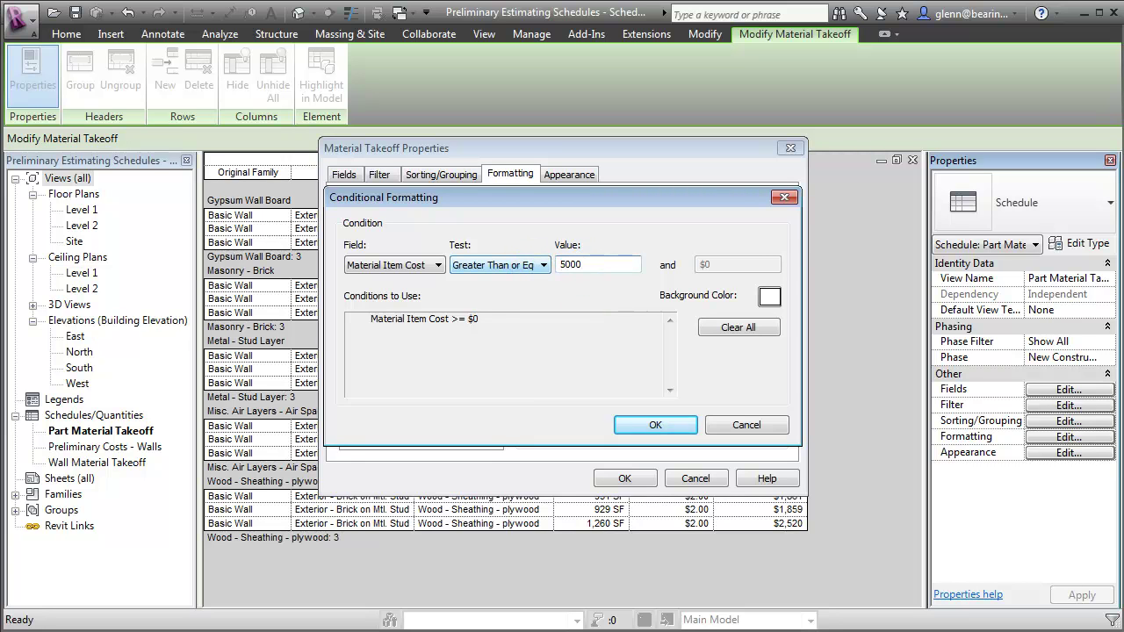
pyautogui.press('Tab')
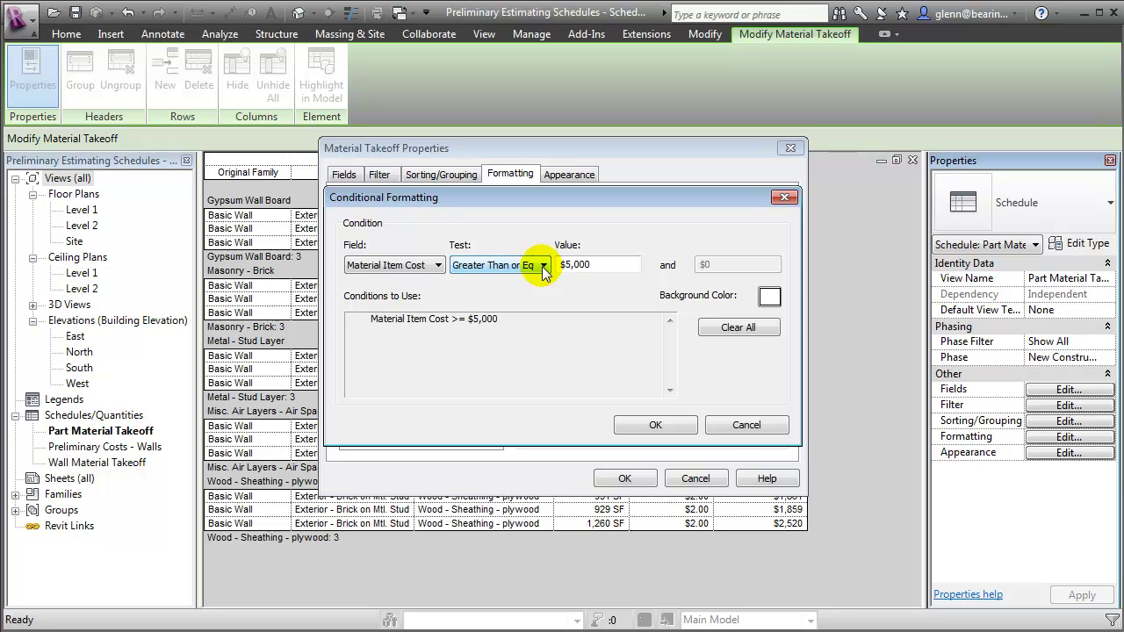
# Set the condition's background color to yellow and apply the conditional format to the takeoff
pyautogui.click(770, 297)
pyautogui.click(472, 338)
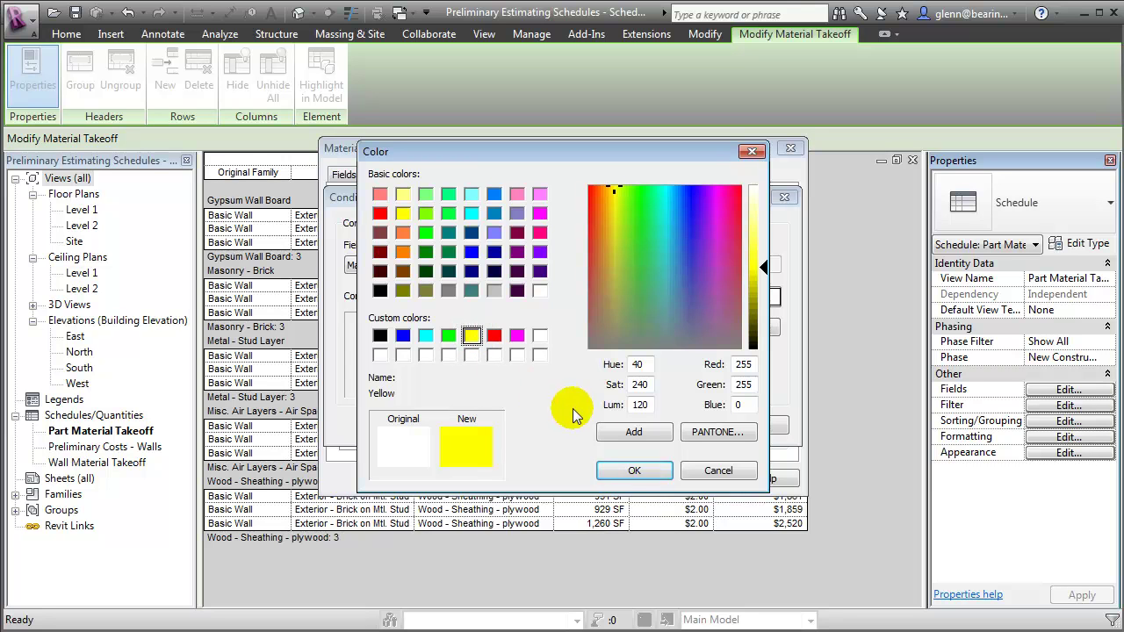
pyautogui.click(631, 470)
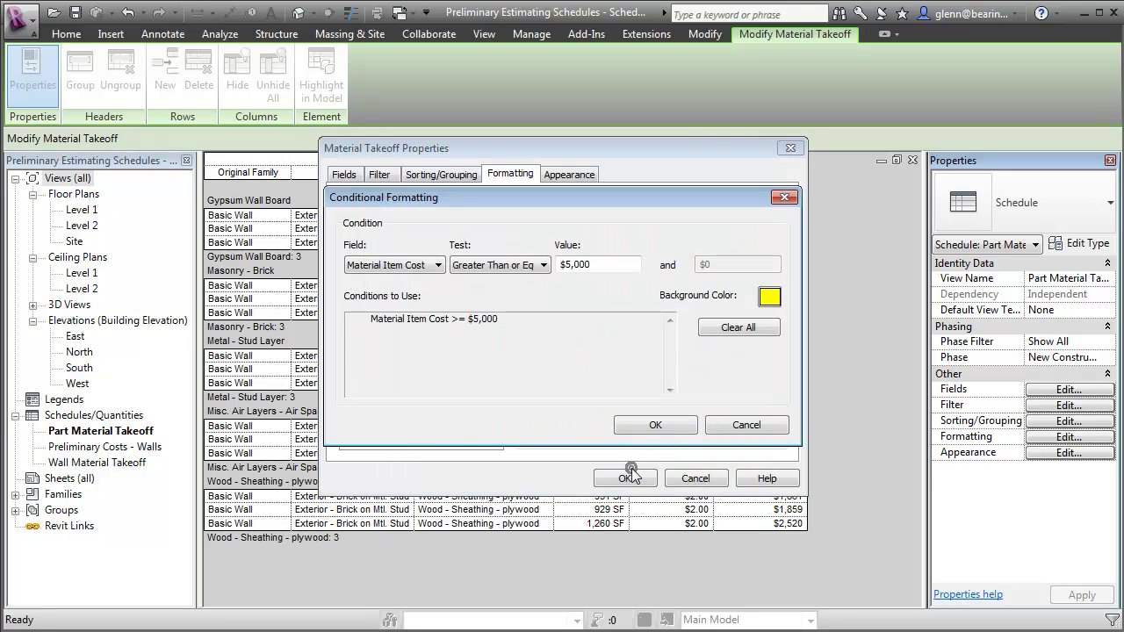
pyautogui.click(652, 426)
pyautogui.click(639, 480)
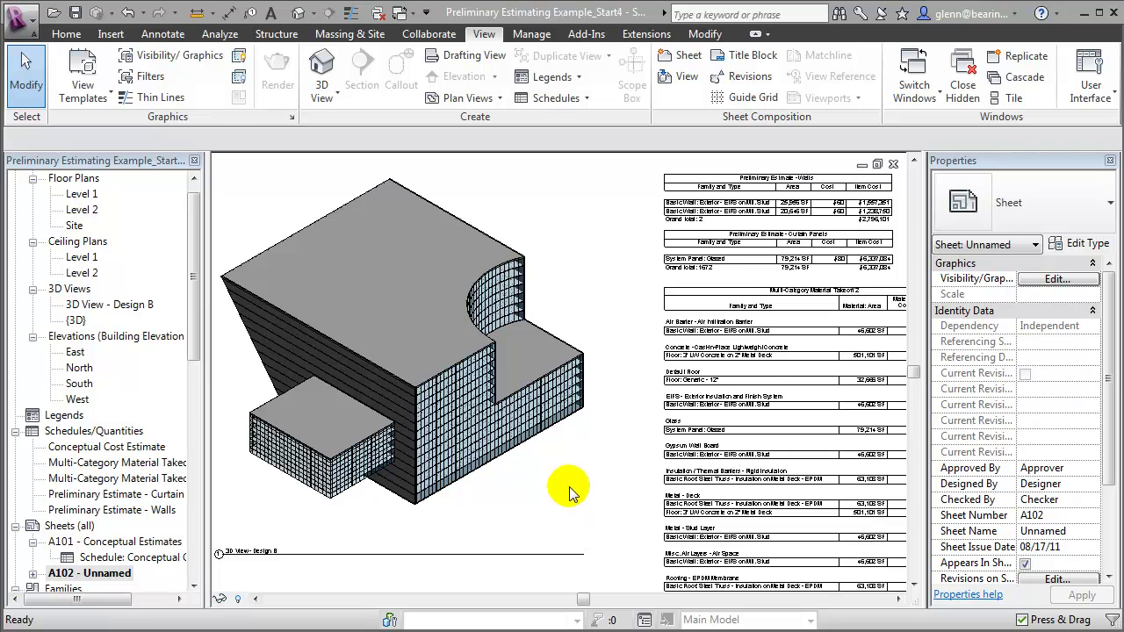
# Activate the Design B 3D view on sheet A102 and change the roof type to Wood Rafter 8" - Asphalt Shingle - Insulated
pyautogui.rightClick(505, 470)
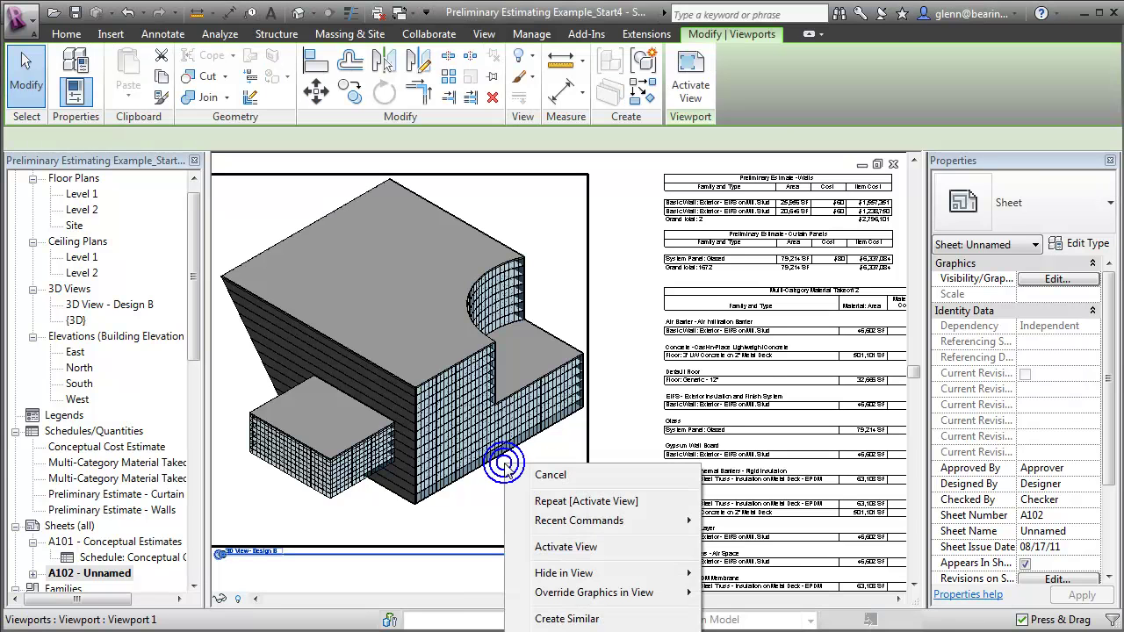
pyautogui.click(569, 545)
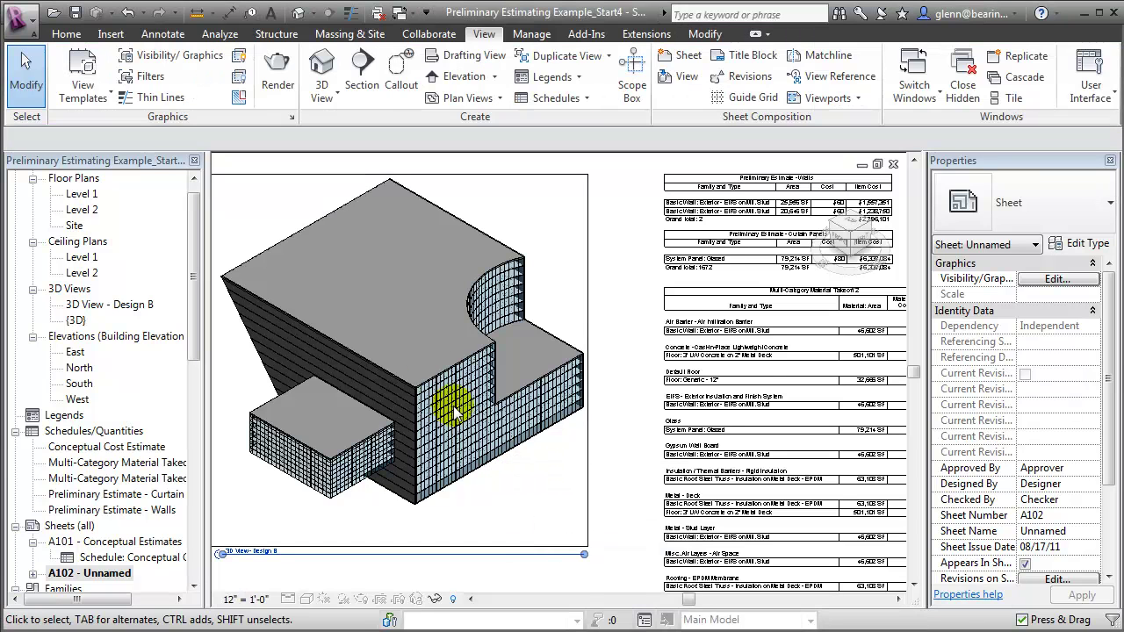
pyautogui.click(336, 212)
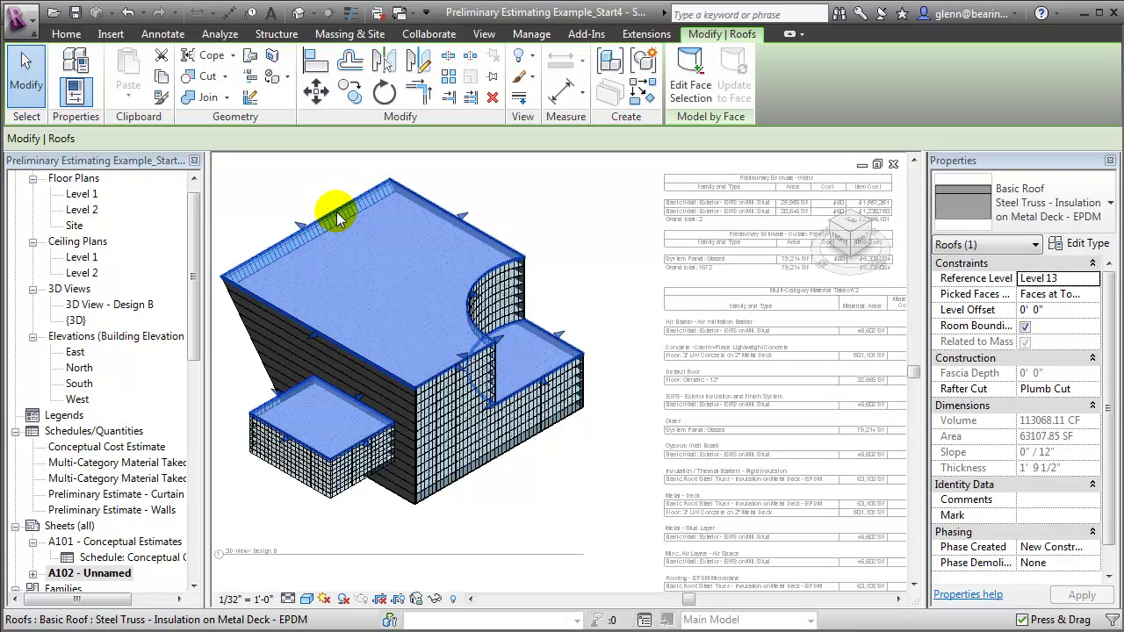
pyautogui.click(1080, 204)
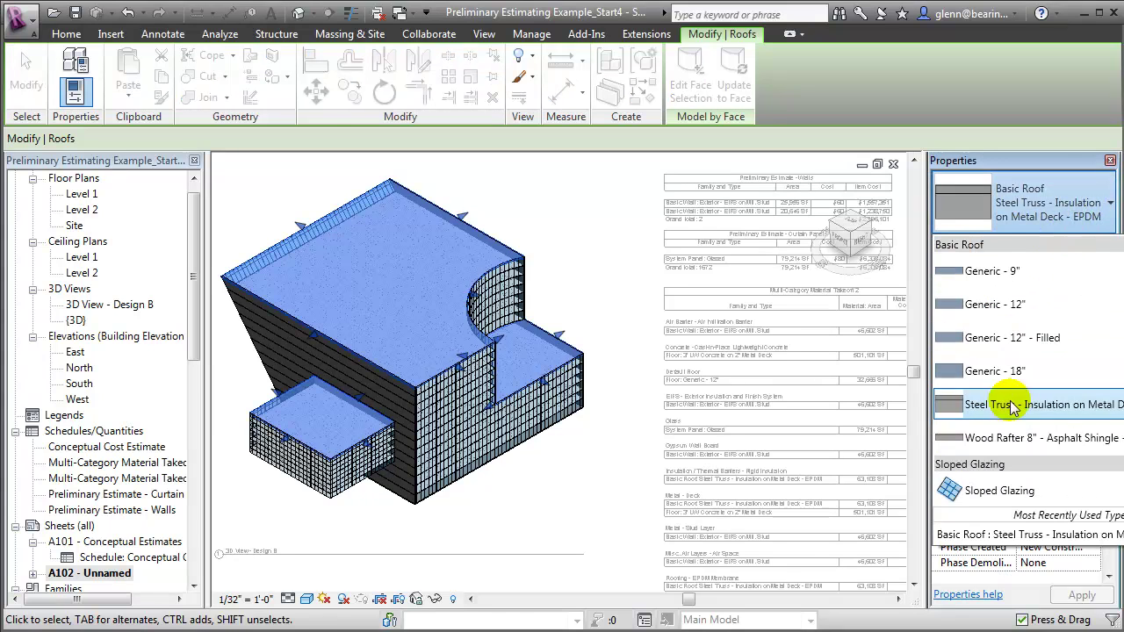
pyautogui.click(1001, 436)
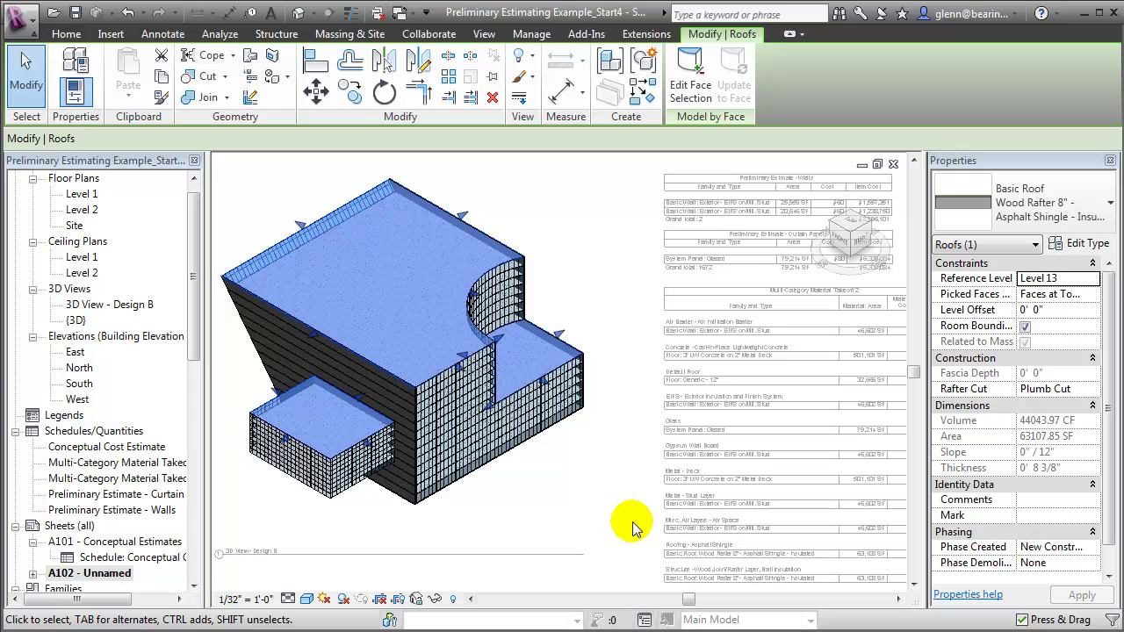
# In Multi-Category Material Takeoff 2, set the material cost of Glass to 7.50
pyautogui.doubleClick(149, 481)
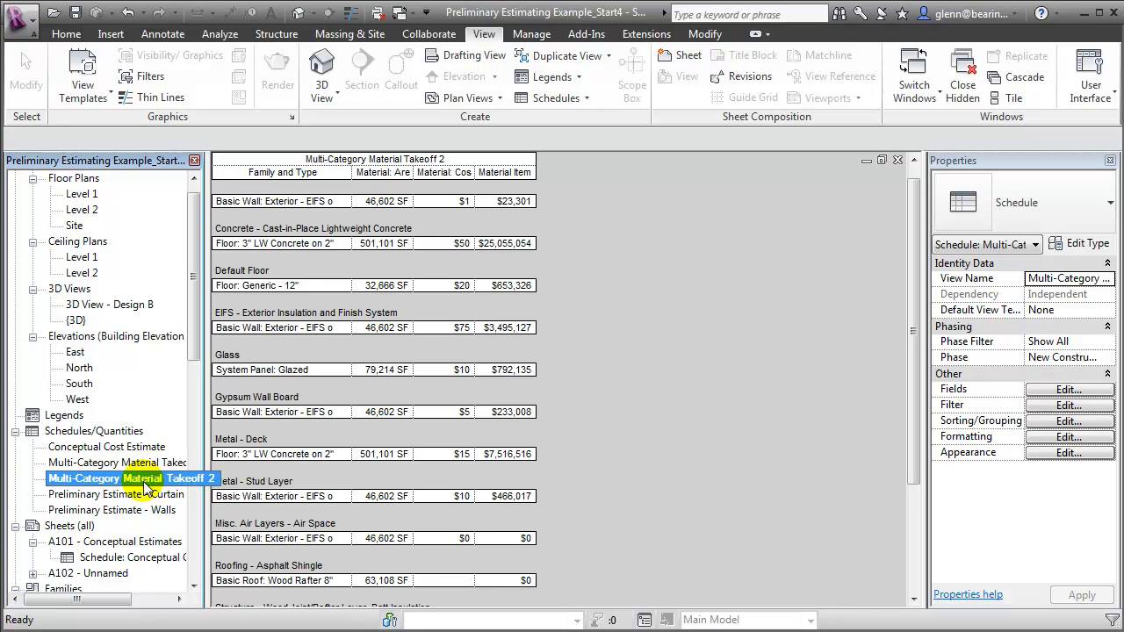
pyautogui.click(445, 370)
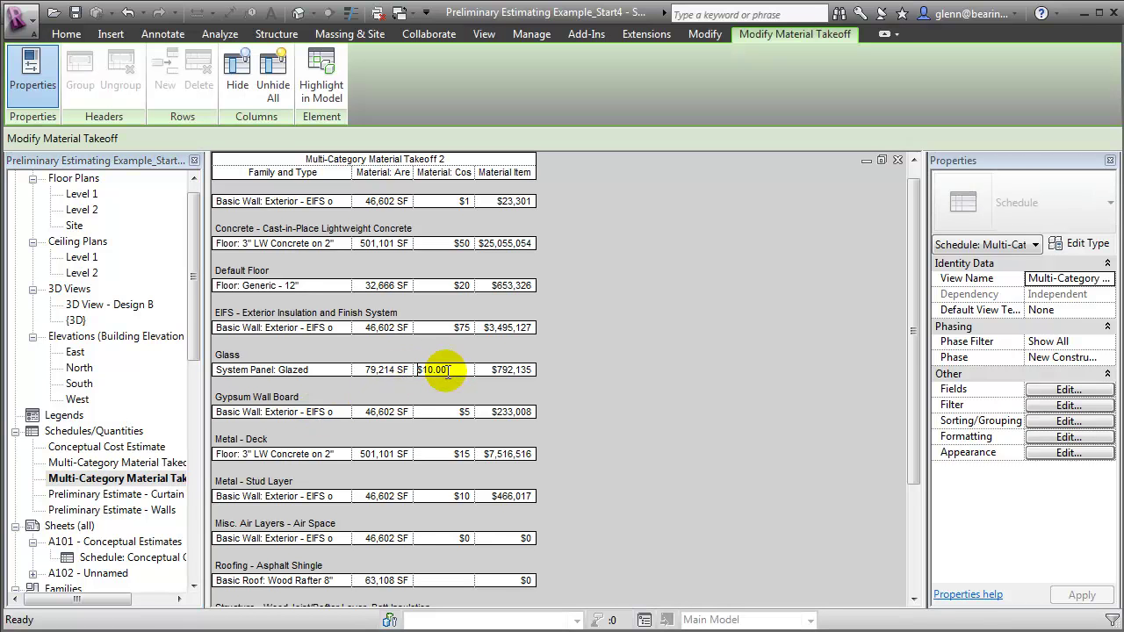
pyautogui.moveTo(448, 370); pyautogui.dragTo(389, 370)
pyautogui.write('7.50')
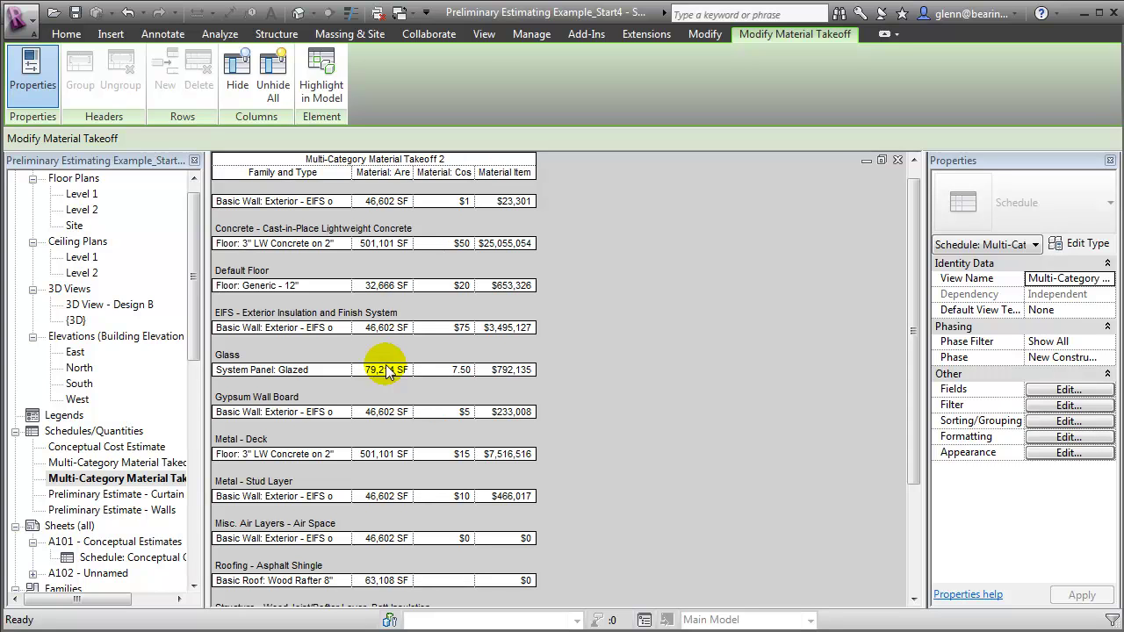
pyautogui.click(385, 369)
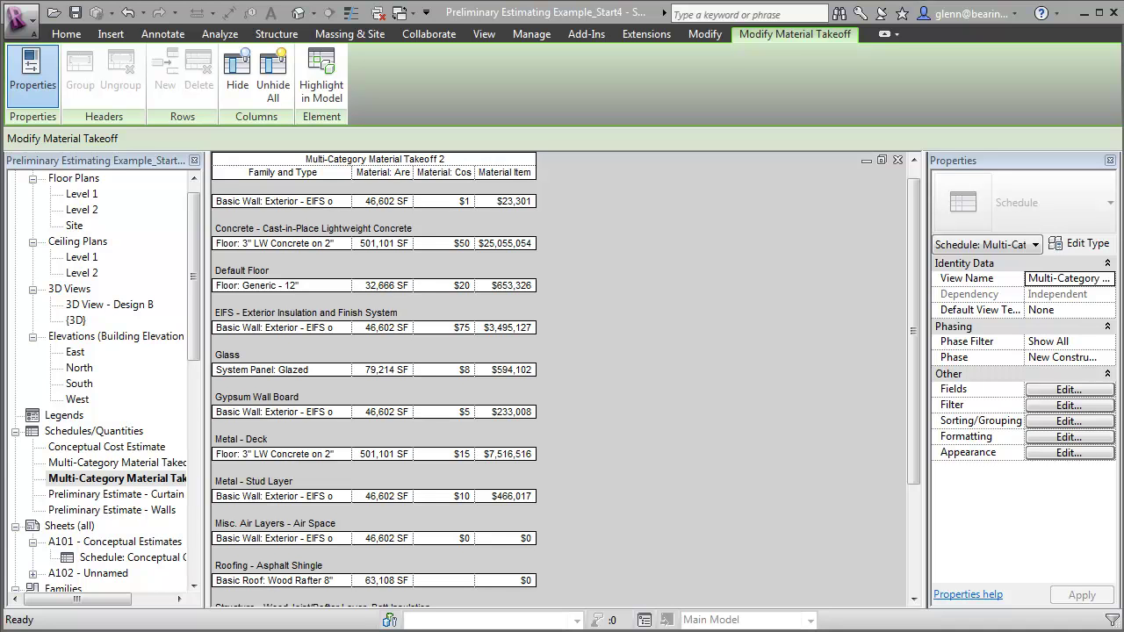
# Return to sheet A102, activate its Design B 3D view and show mass form and floors
pyautogui.doubleClick(98, 575)
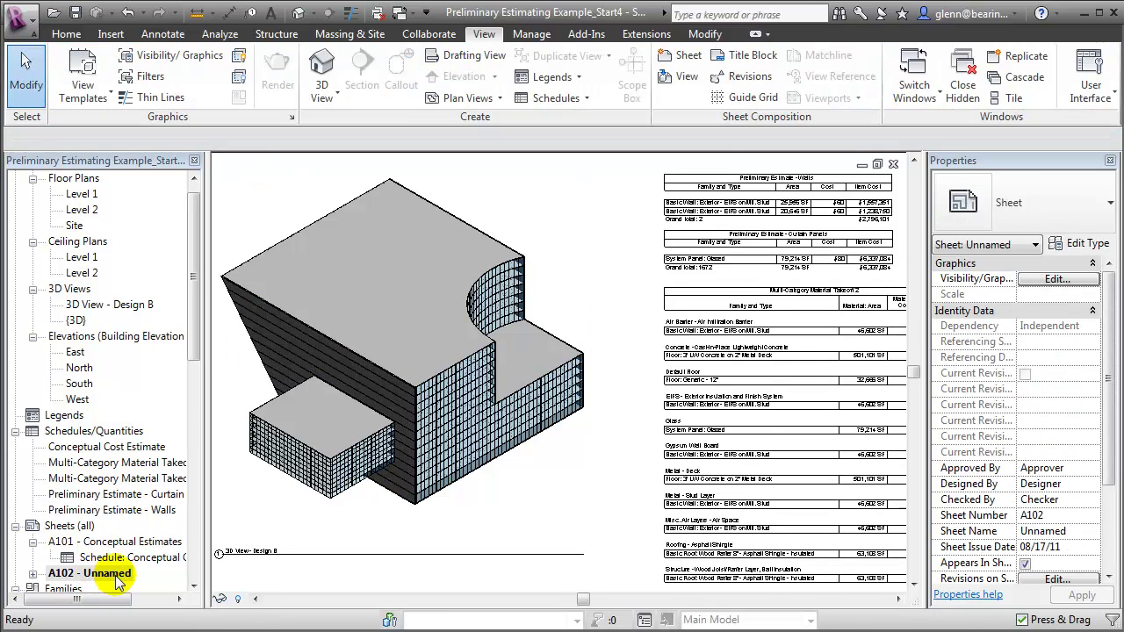
pyautogui.click(373, 471)
pyautogui.rightClick(376, 472)
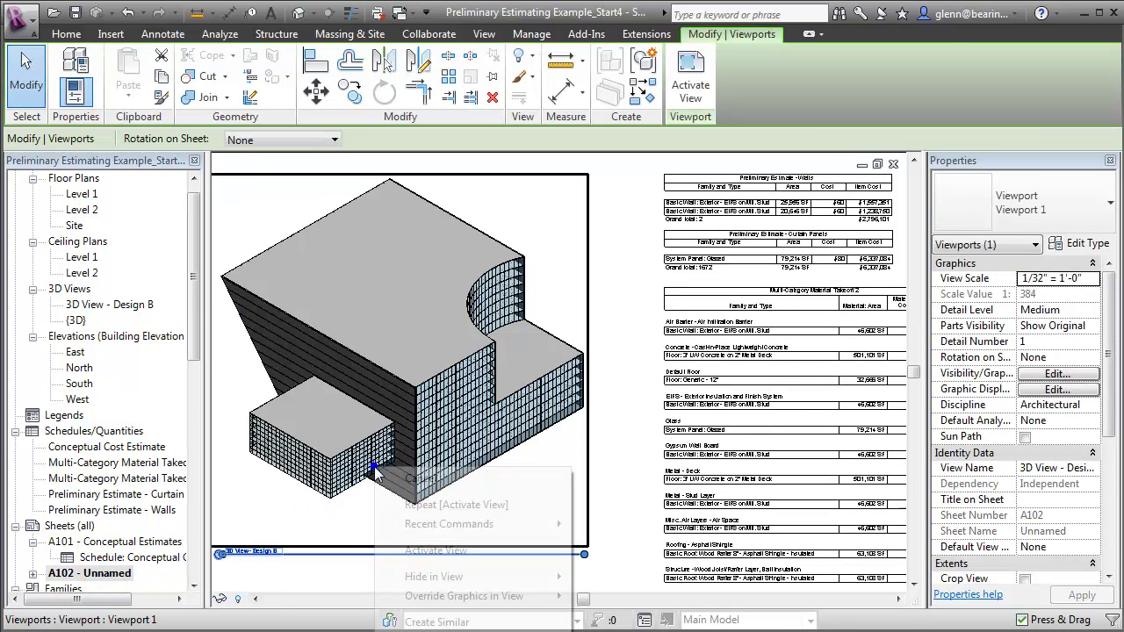
pyautogui.click(428, 551)
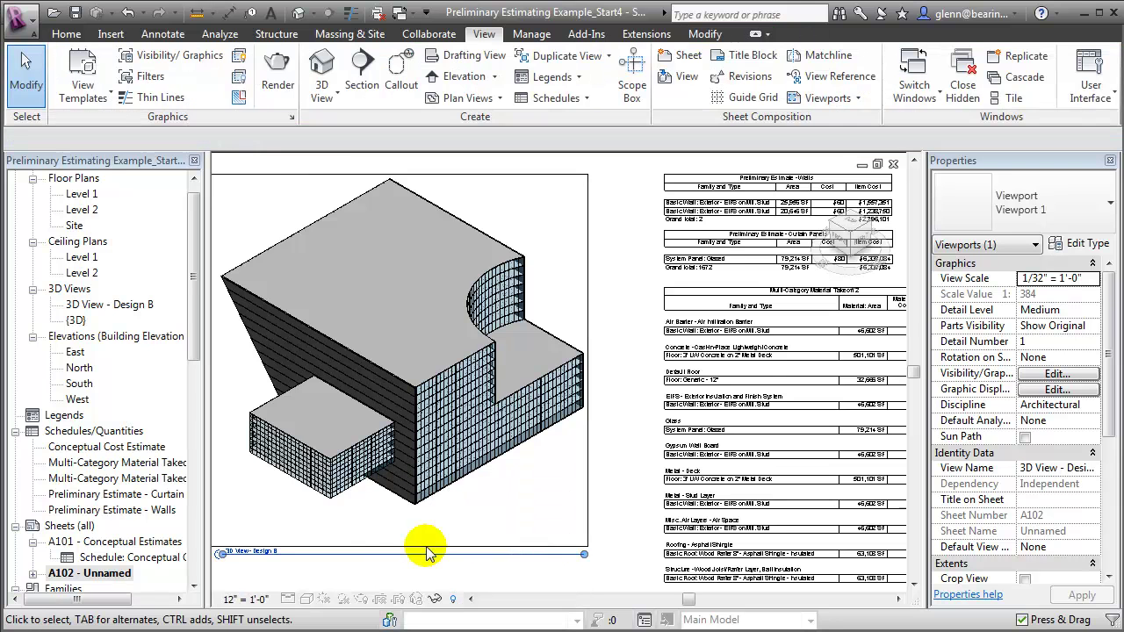
pyautogui.click(372, 39)
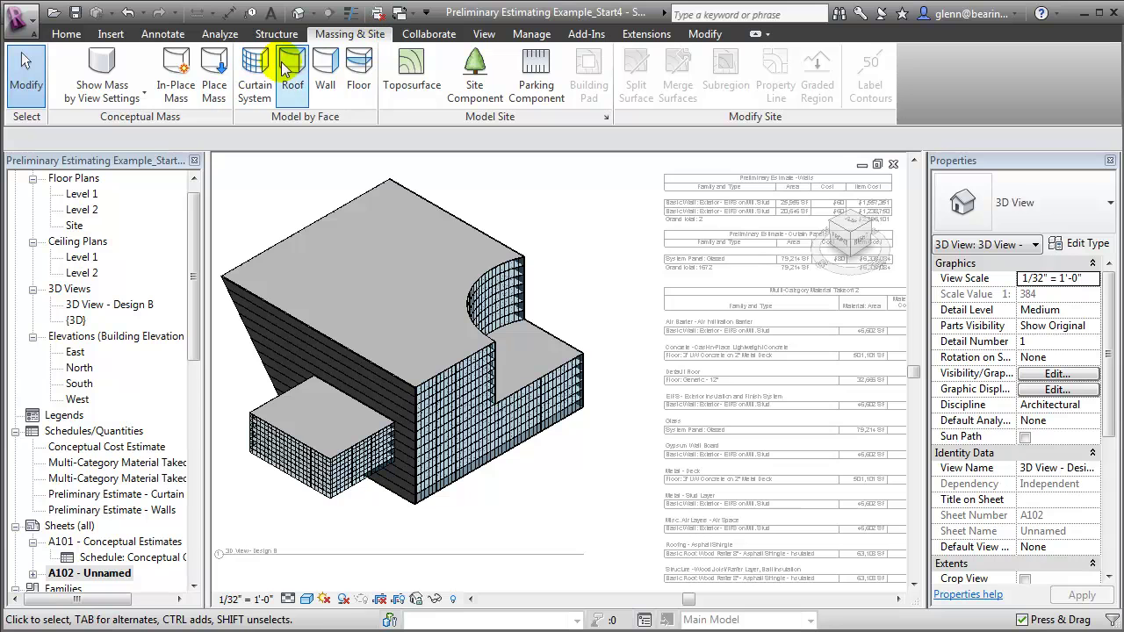
pyautogui.click(140, 92)
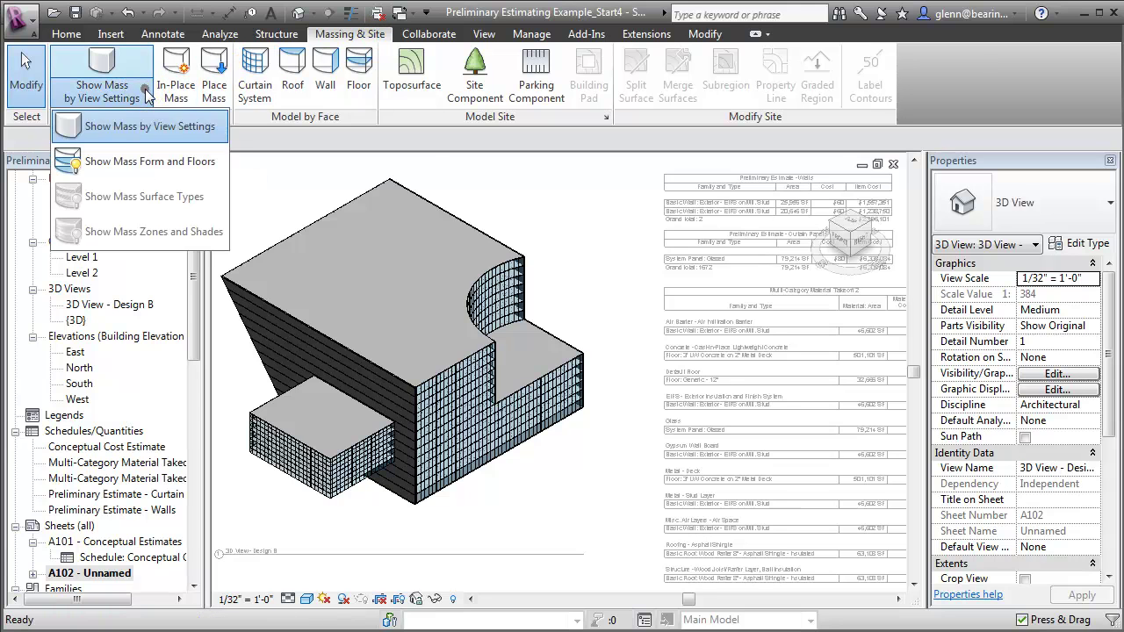
pyautogui.click(141, 165)
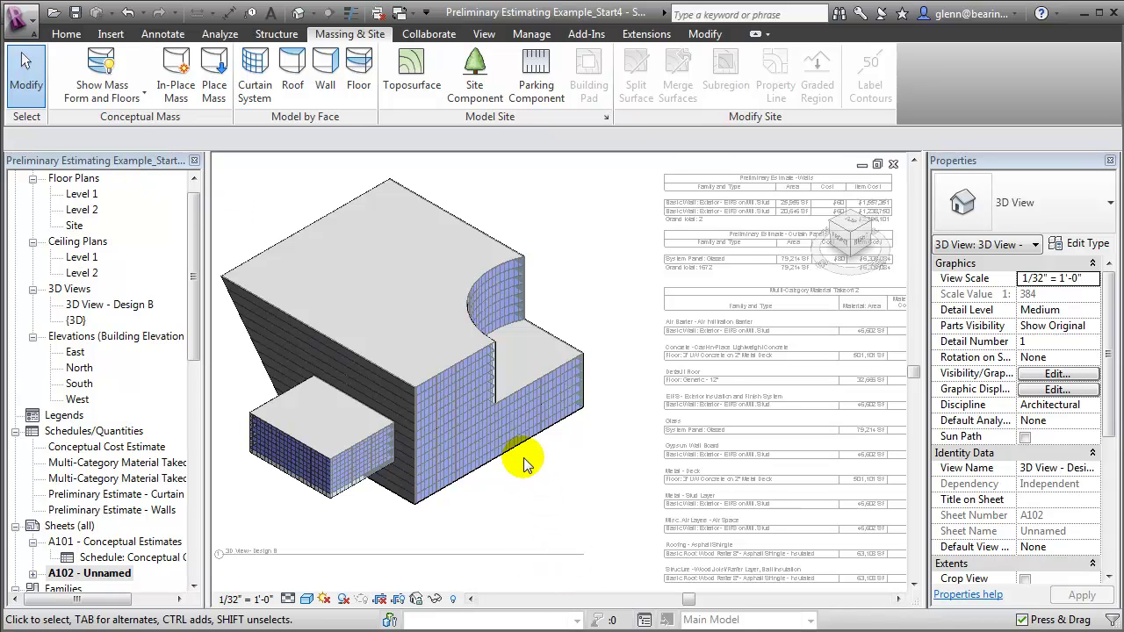
# Select the Conceptual Design B mass in the 3D view and set its building depth to 180'
pyautogui.press('Tab')
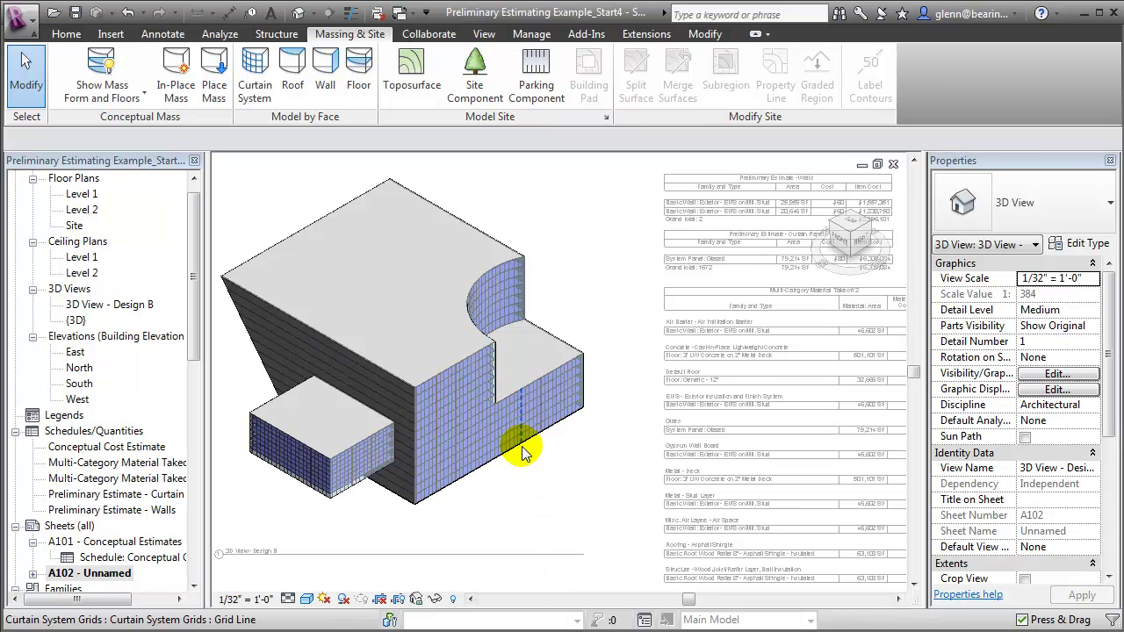
pyautogui.press('Tab')
pyautogui.press('Tab')
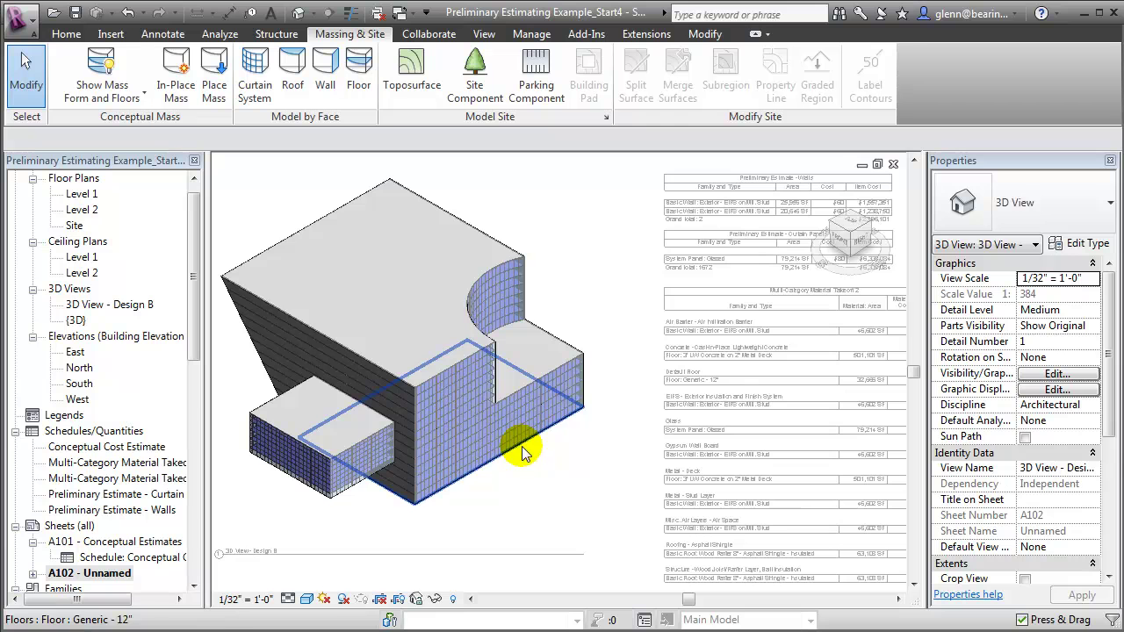
pyautogui.press('Tab')
pyautogui.click(522, 452)
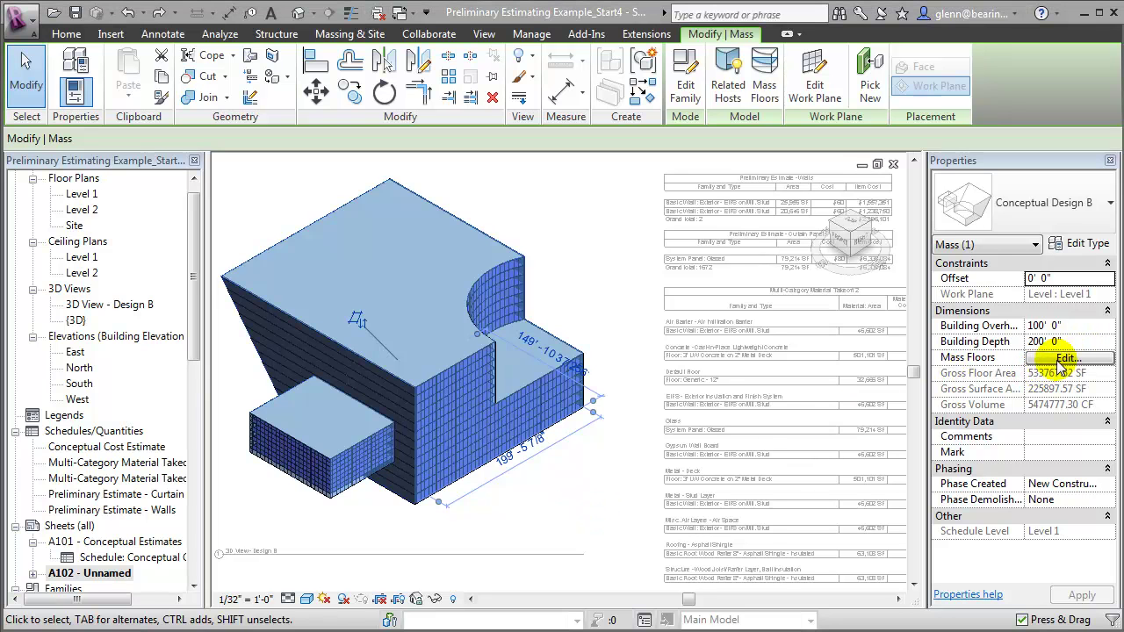
pyautogui.click(1080, 343)
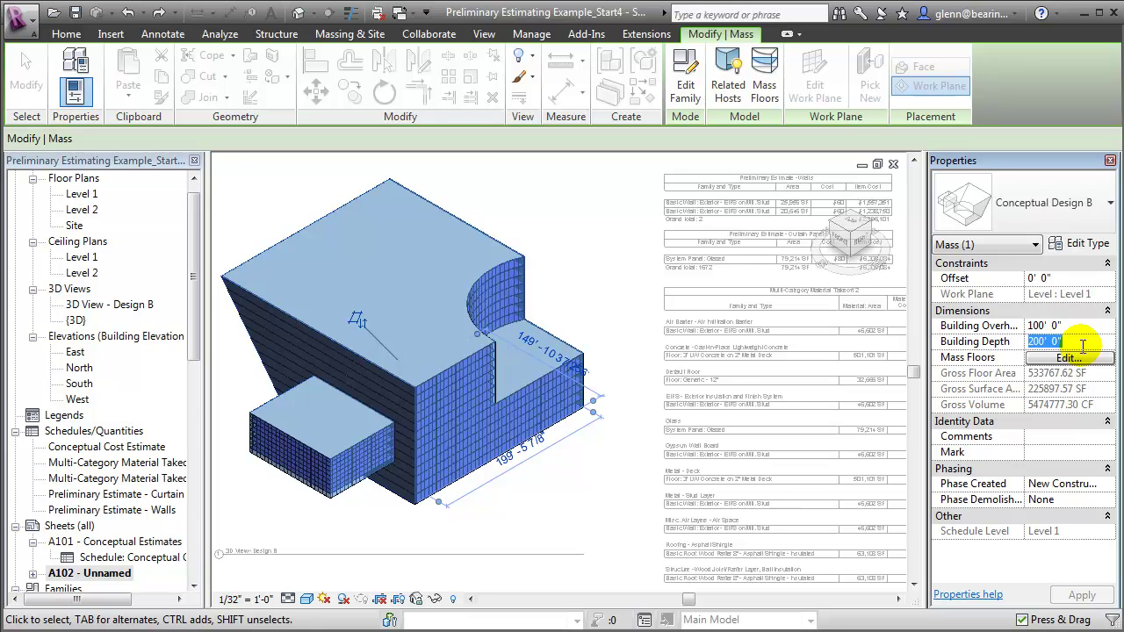
pyautogui.write('180')
pyautogui.click(1082, 595)
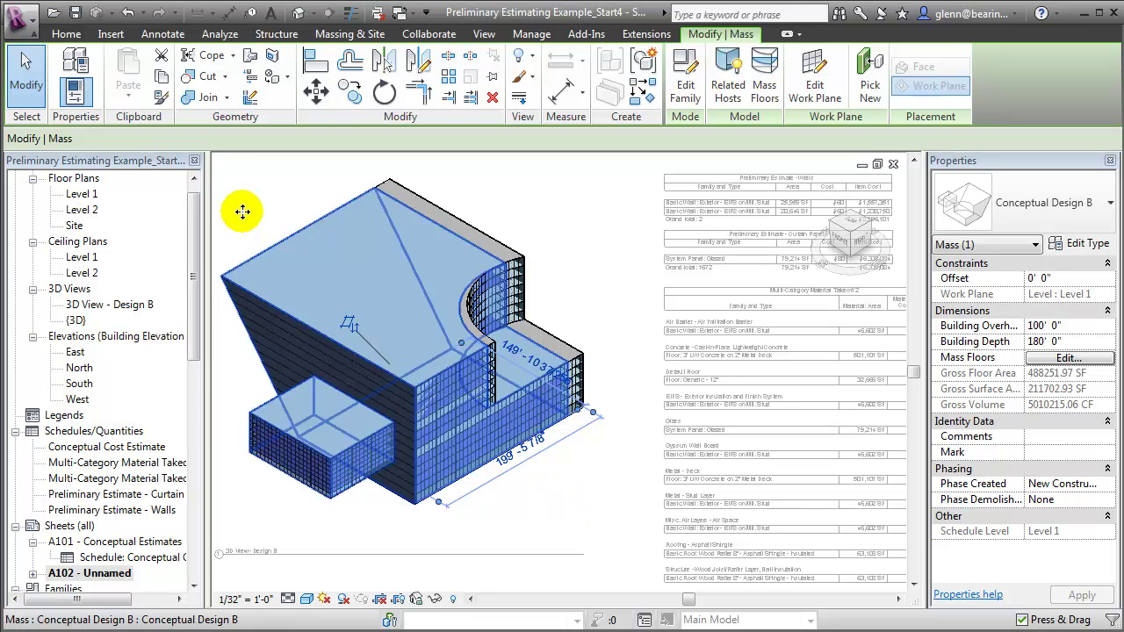
pyautogui.click(222, 173)
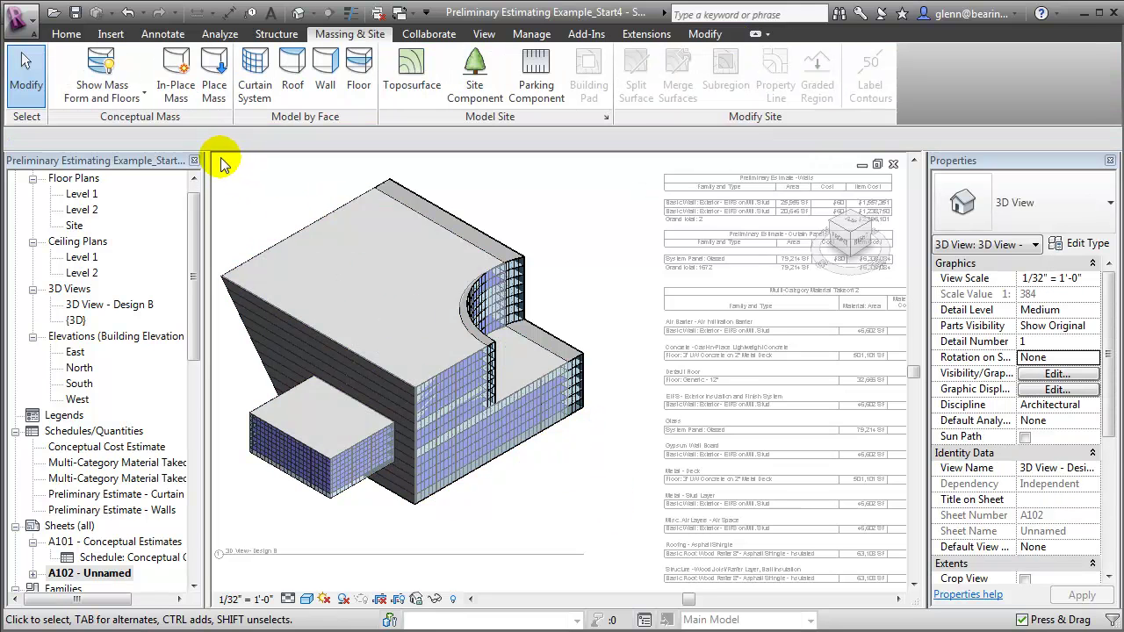
# Select the entire building, filter the selection to walls, roofs and floors only, and update those elements to the changed mass faces
pyautogui.moveTo(220, 161); pyautogui.dragTo(614, 492)
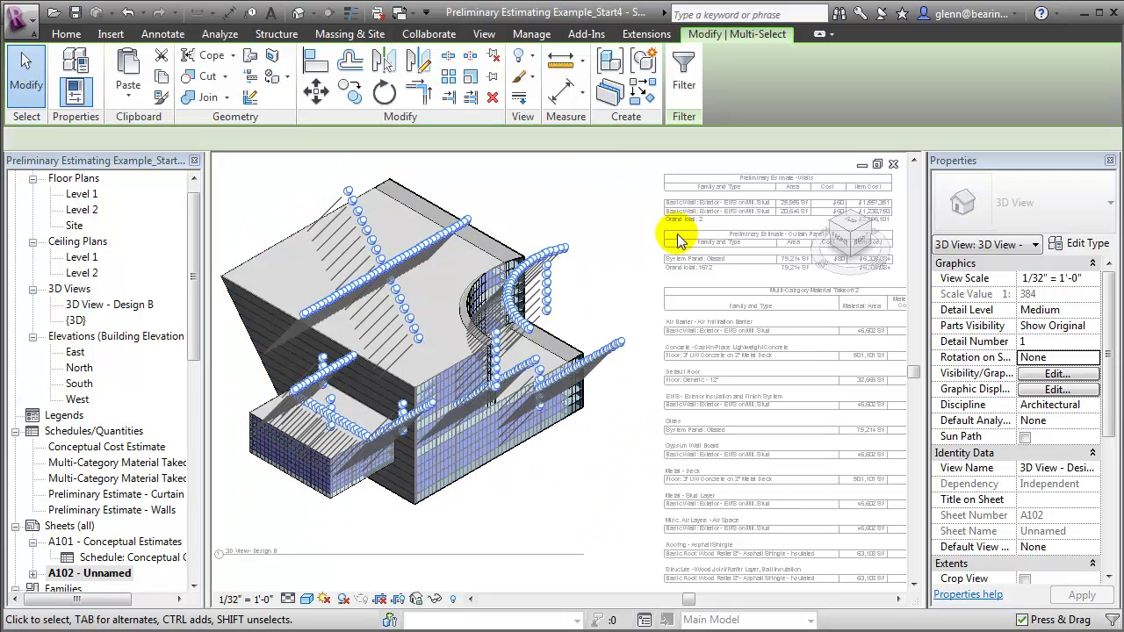
pyautogui.click(678, 62)
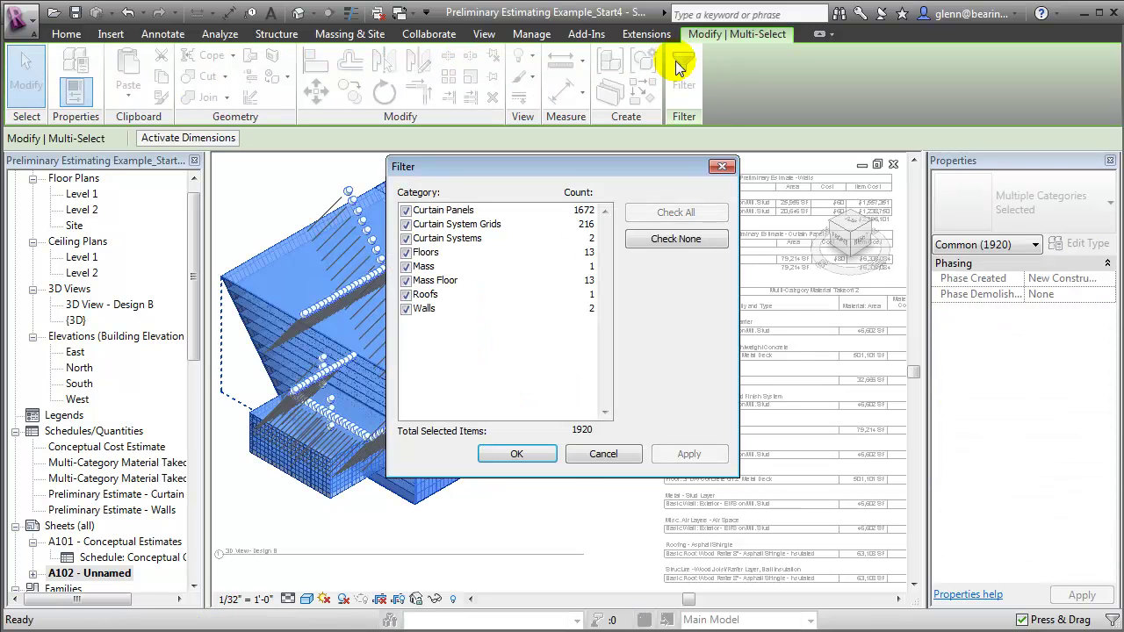
pyautogui.click(676, 239)
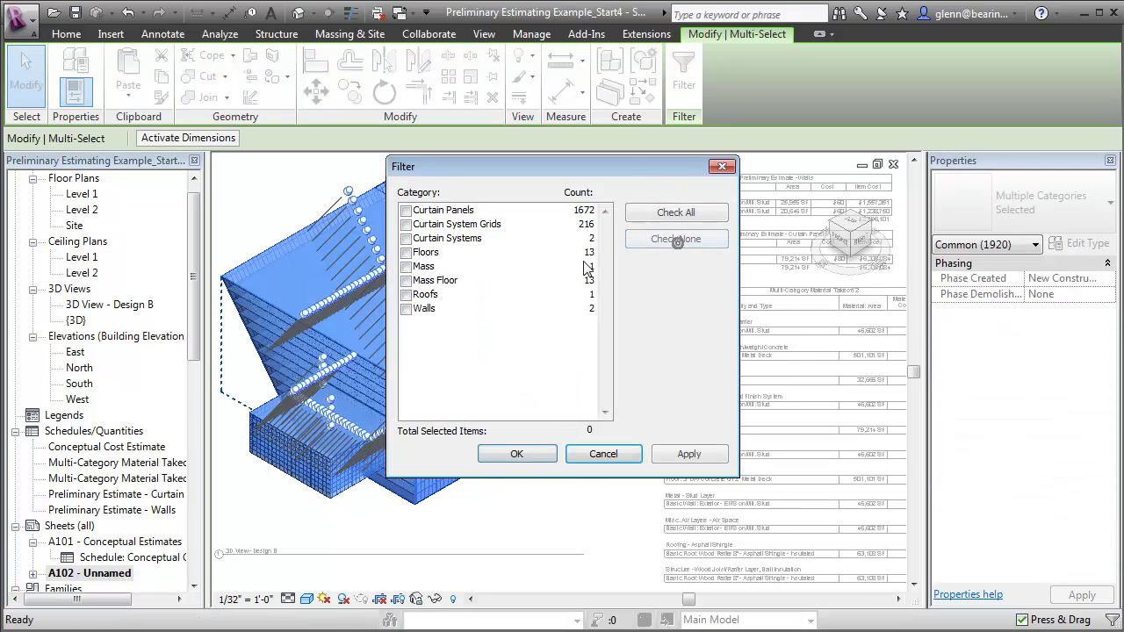
pyautogui.click(405, 308)
pyautogui.click(406, 294)
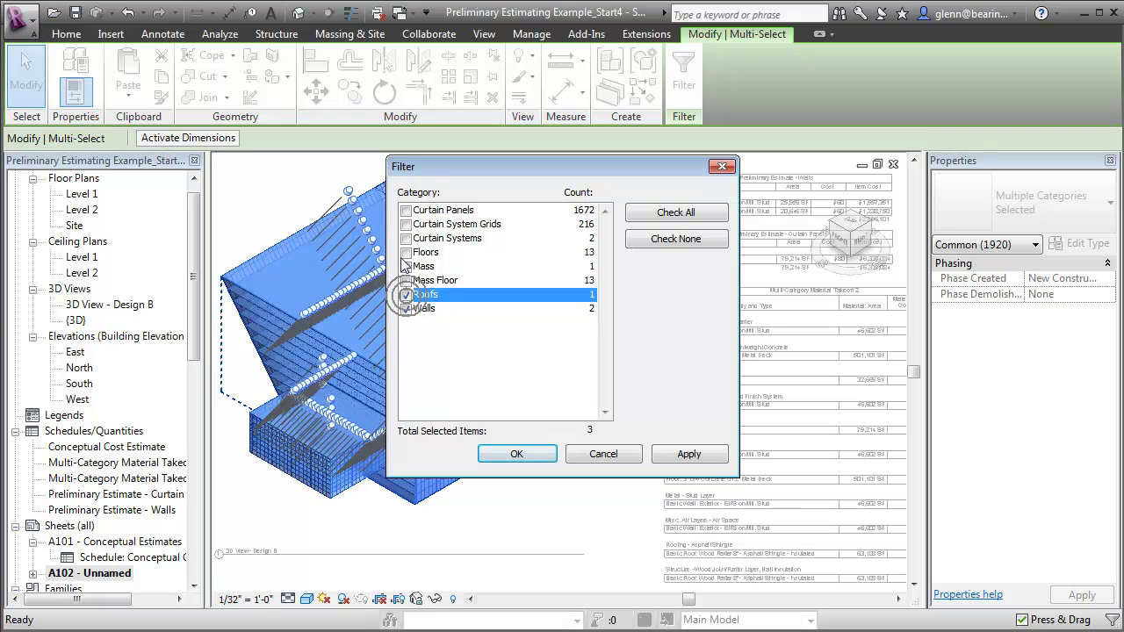
pyautogui.click(406, 253)
pyautogui.click(511, 453)
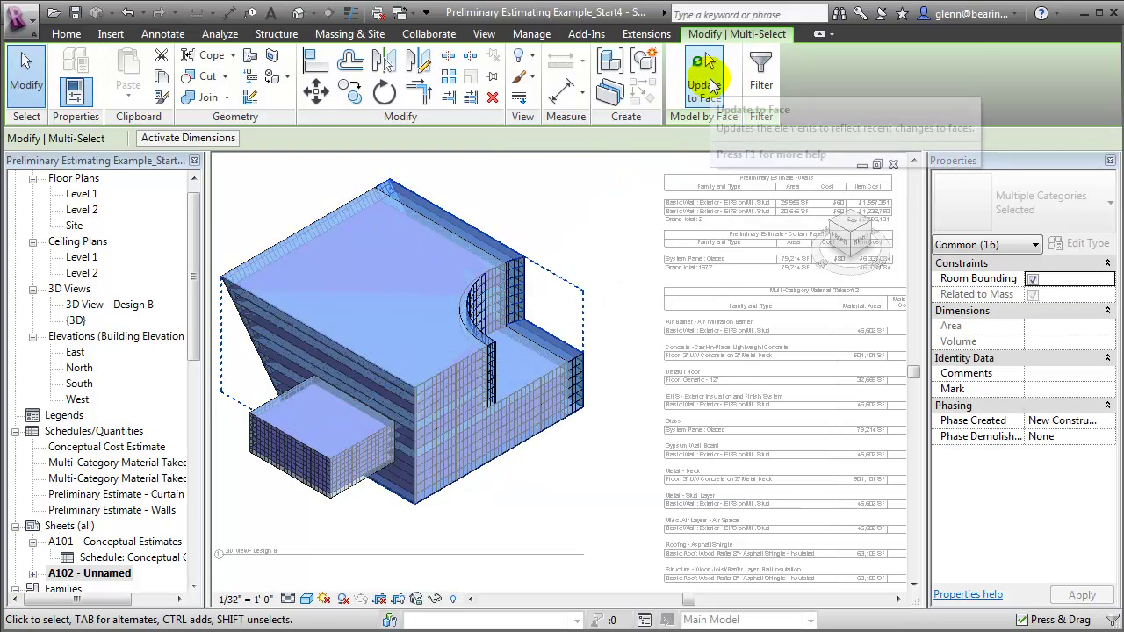
pyautogui.click(711, 85)
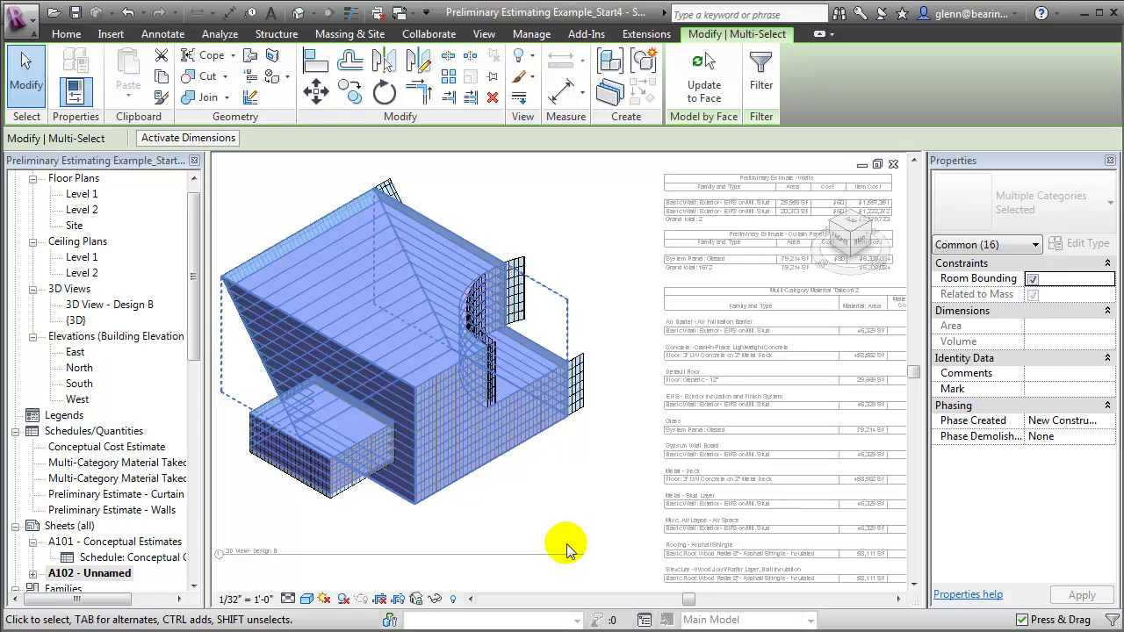
# Update both 10' x 5' curtain systems to the changed mass faces and clear the selection
pyautogui.click(587, 387)
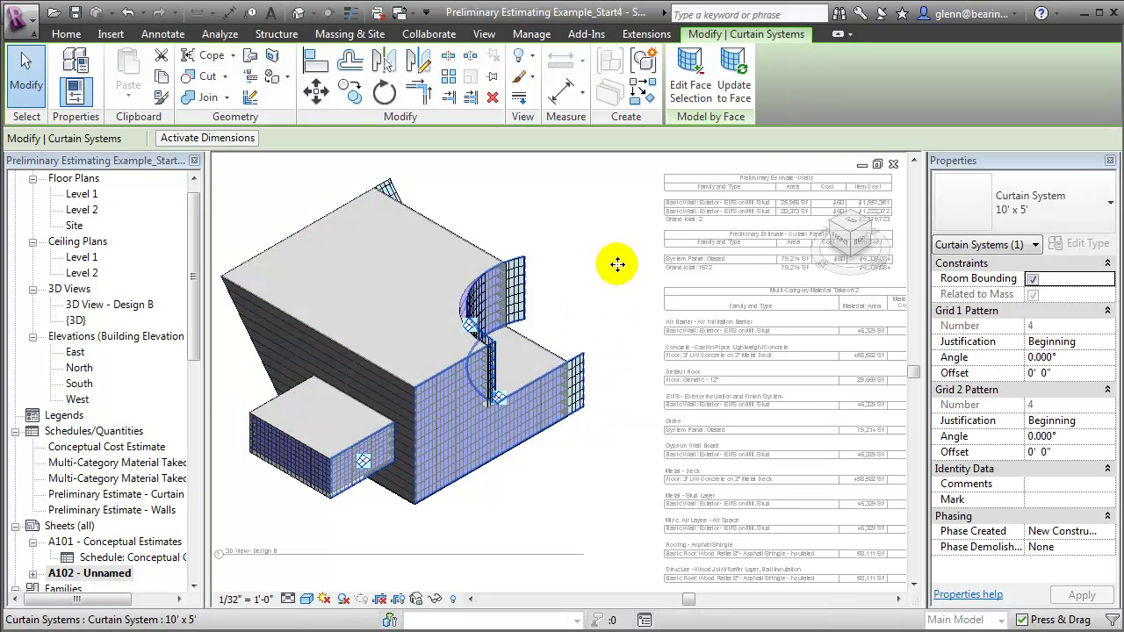
pyautogui.click(728, 95)
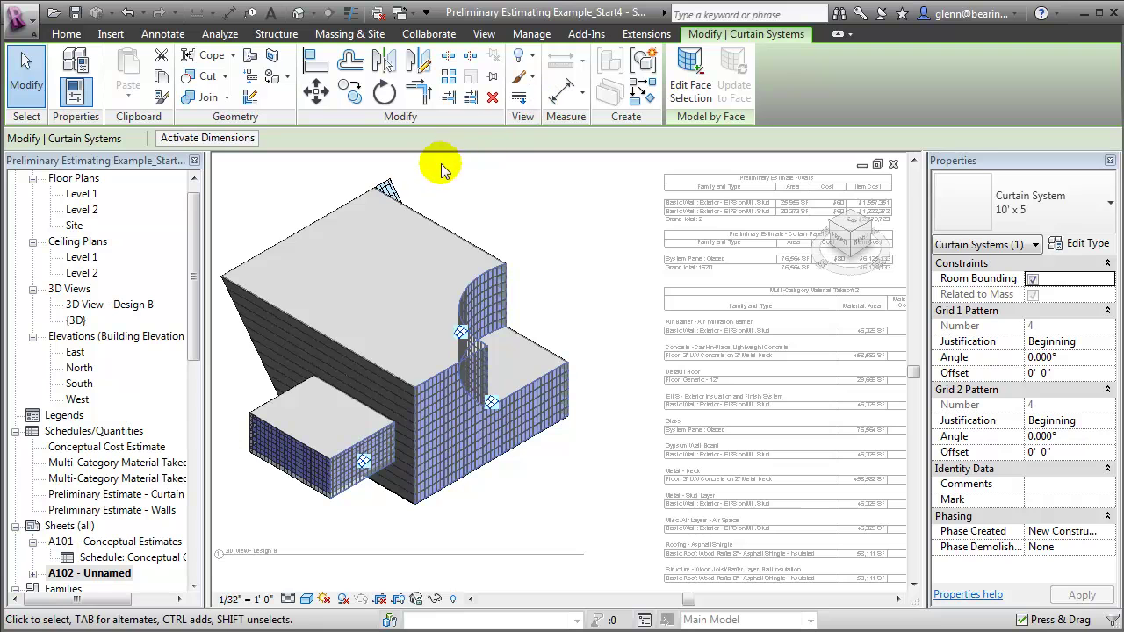
pyautogui.click(395, 191)
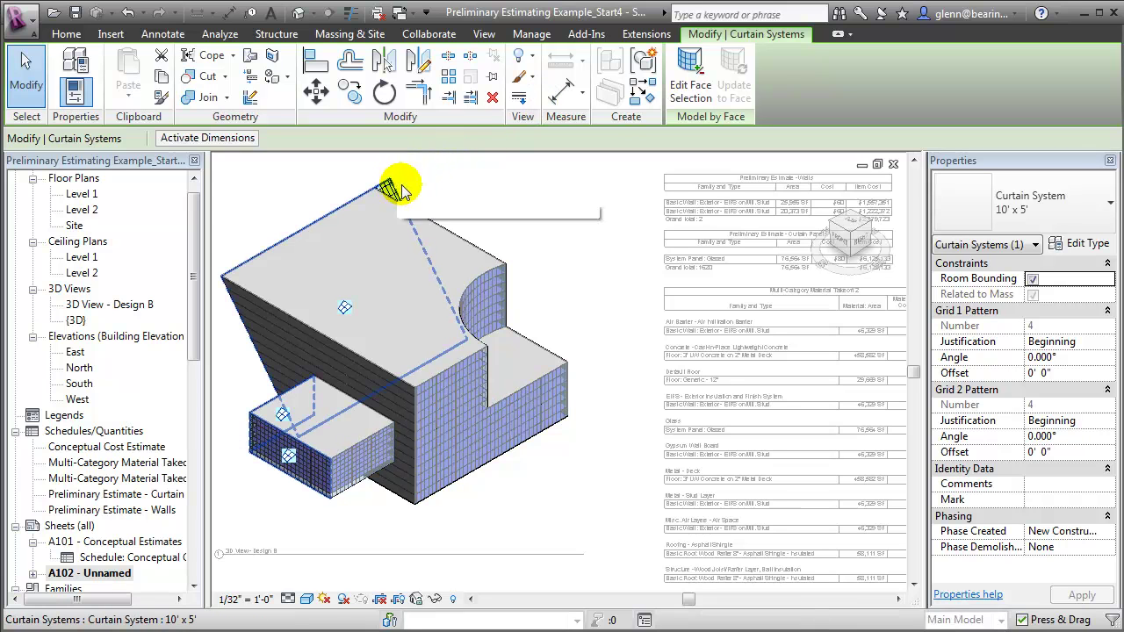
pyautogui.click(738, 83)
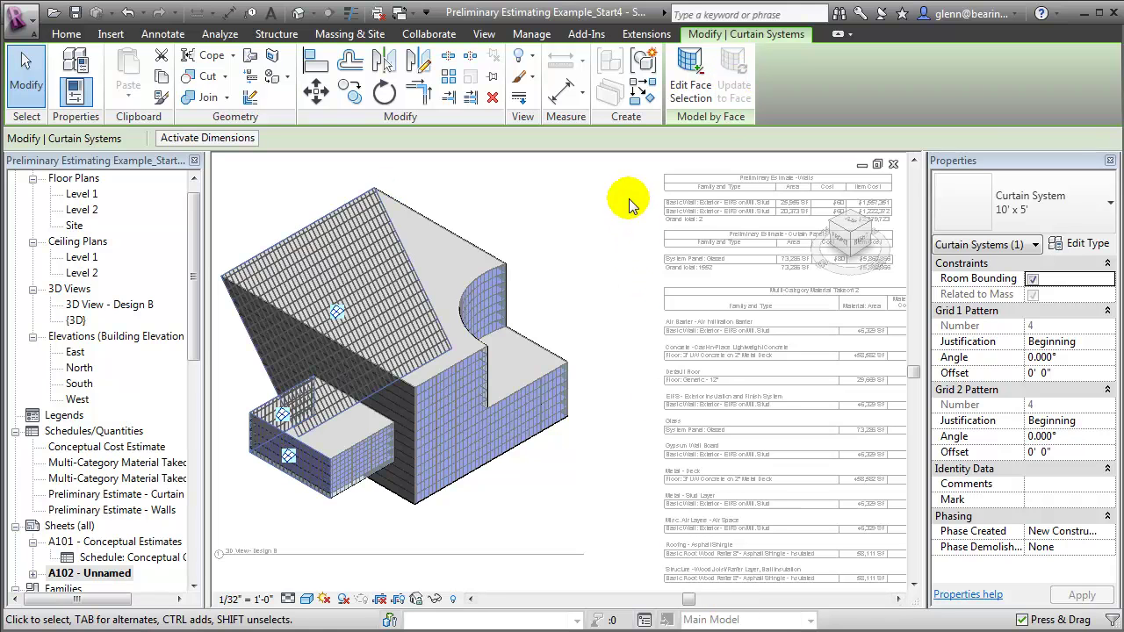
pyautogui.press('Delete')
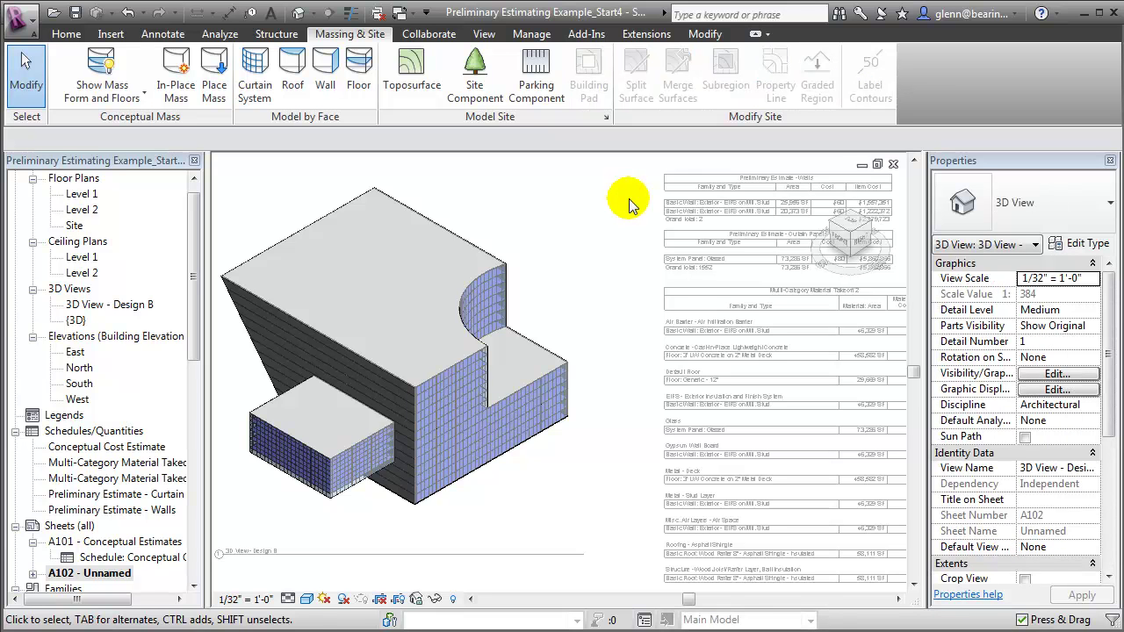